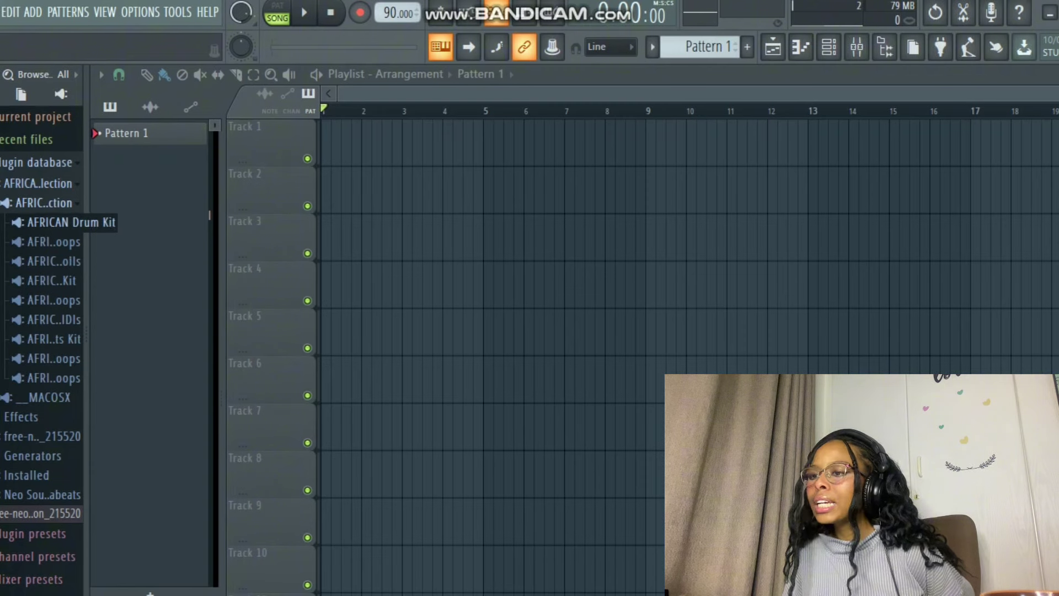
Step: Open the AFRICAN Drum Loops folder and preview its three loops, including Drum Loop 11 and Drum Loop 15
click(52, 241)
click(54, 278)
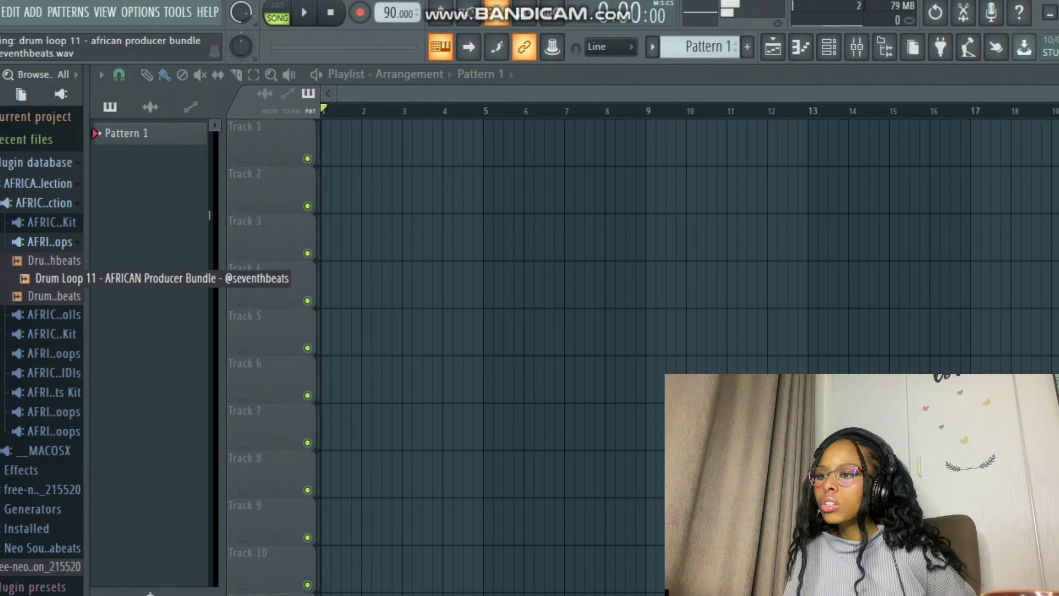
click(53, 260)
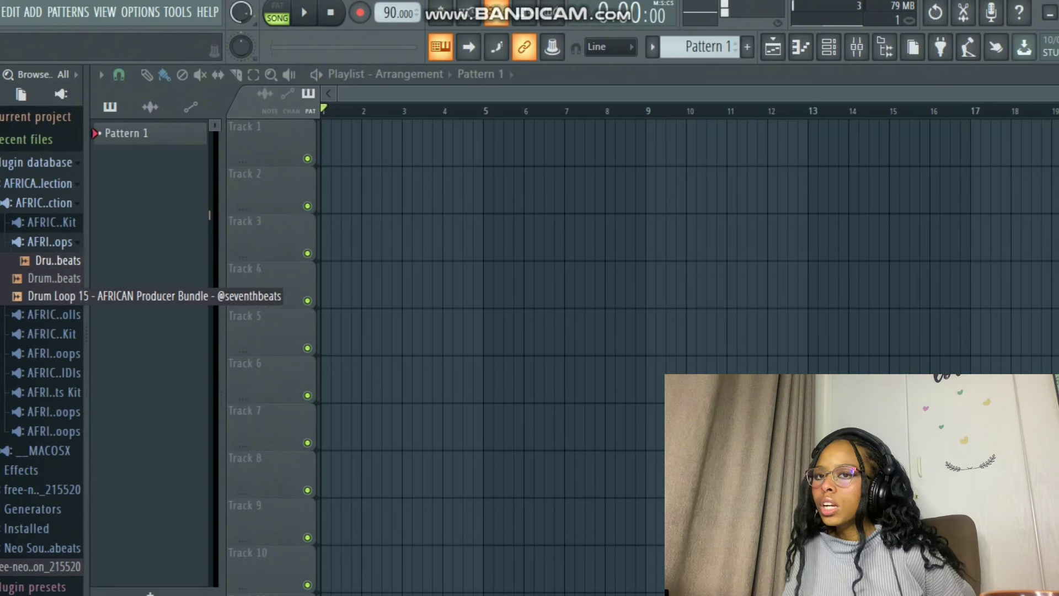
click(53, 296)
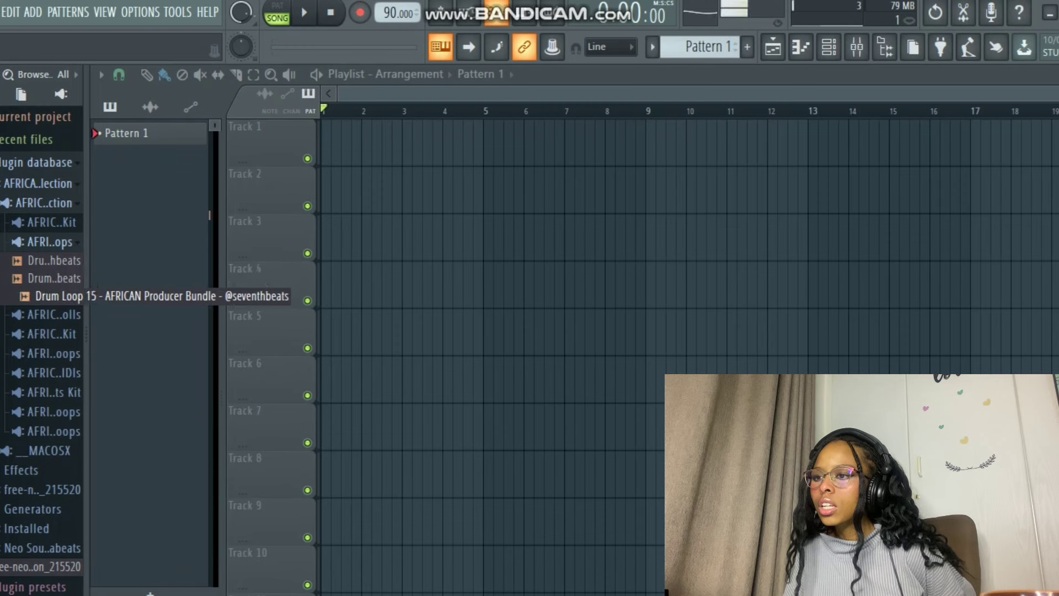
Step: Place Drum Loop 15 on Track 1 starting at bar 1 and play the arrangement back
drag(55, 297, 276, 185)
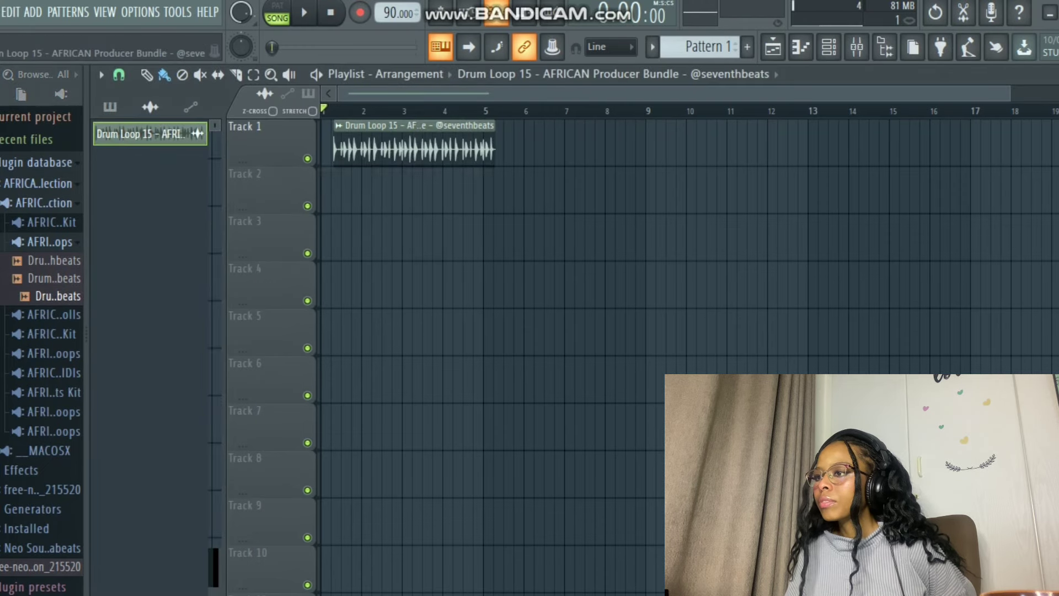
drag(353, 146, 337, 146)
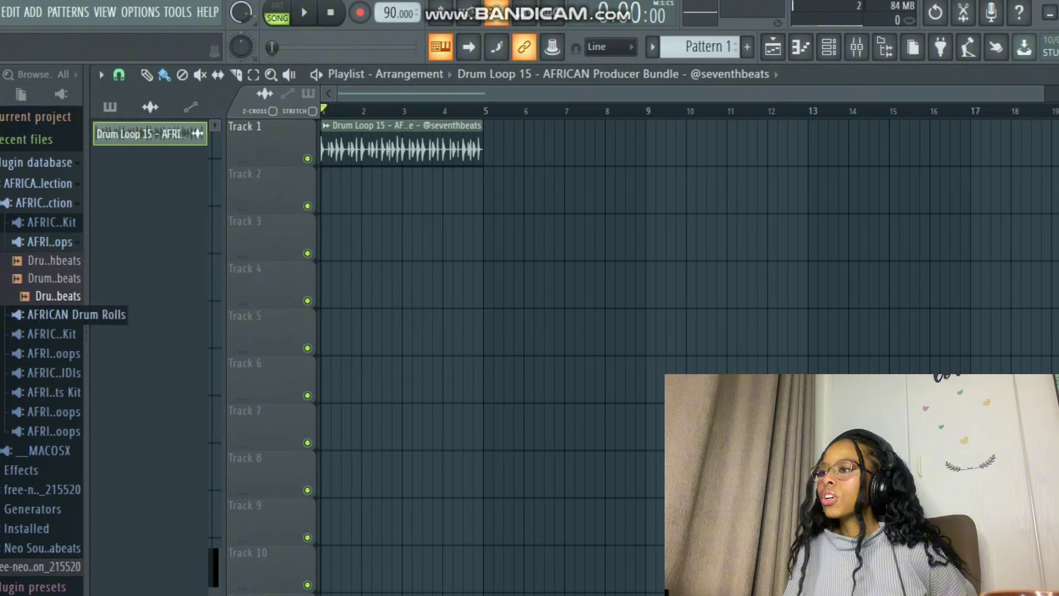
key(space)
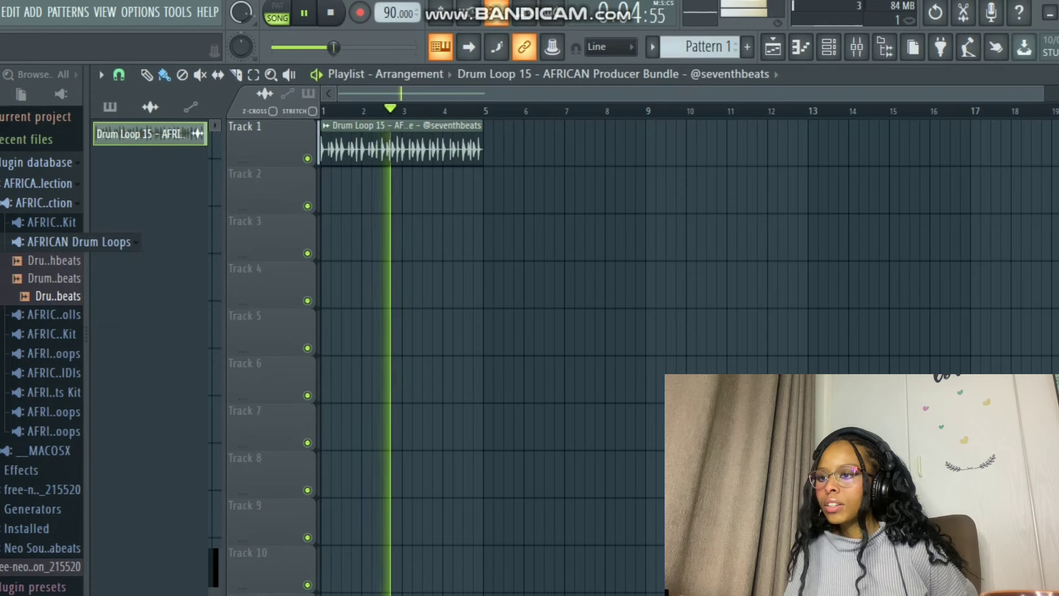
click(50, 242)
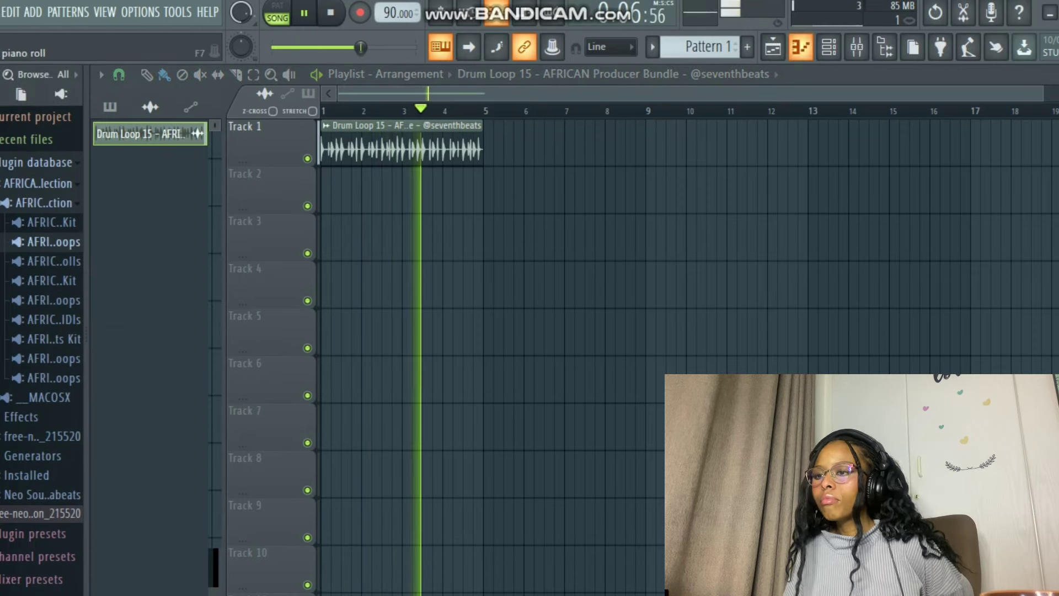
key(space)
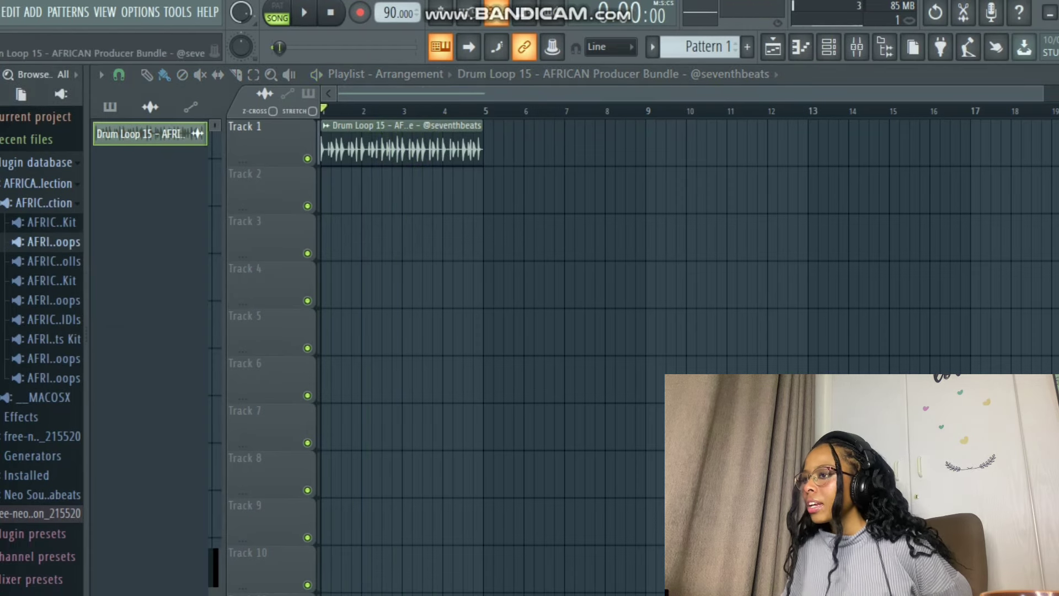
Step: Open the Track 1 drum loop's sample in the Edison audio editor
right_click(402, 145)
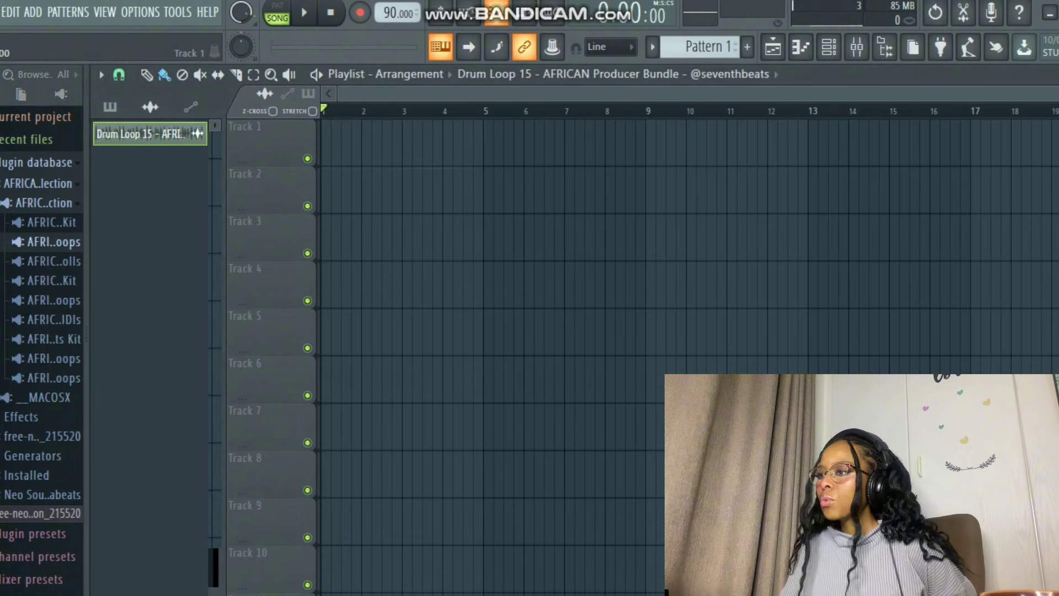
key(ctrl+z)
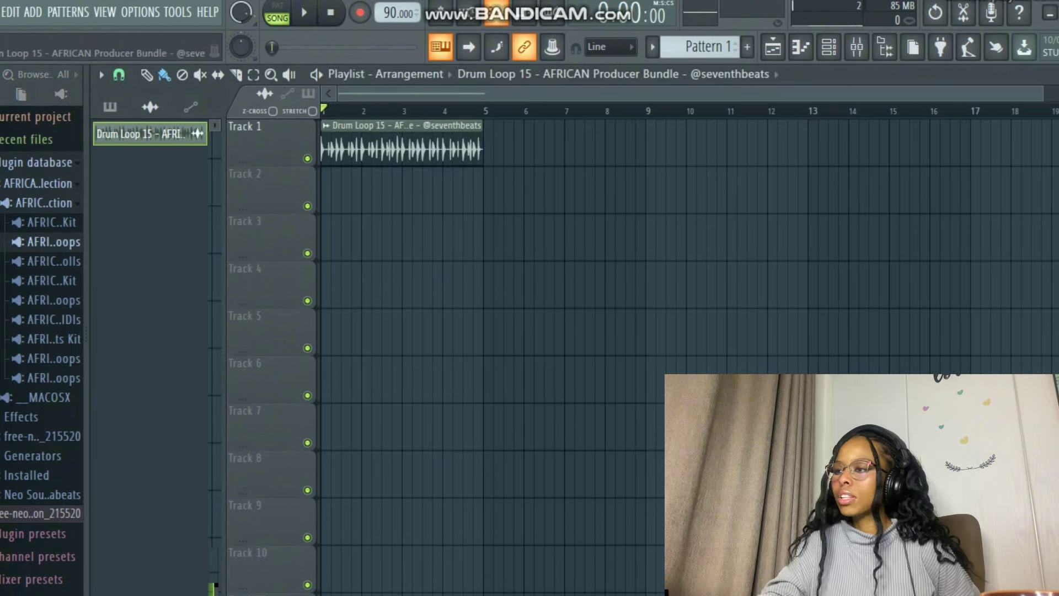
double_click(402, 128)
right_click(539, 588)
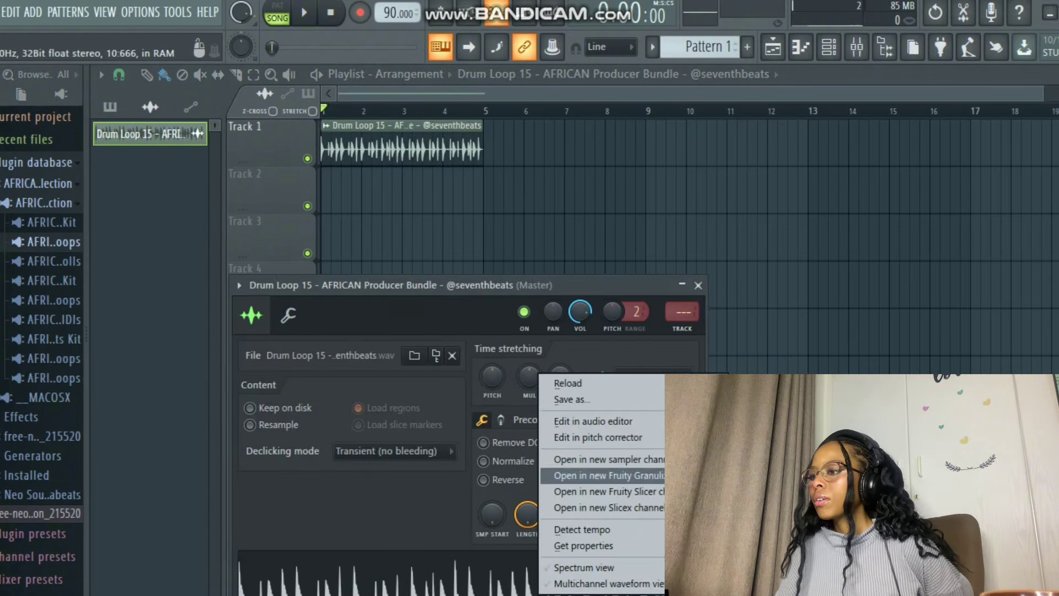
click(594, 421)
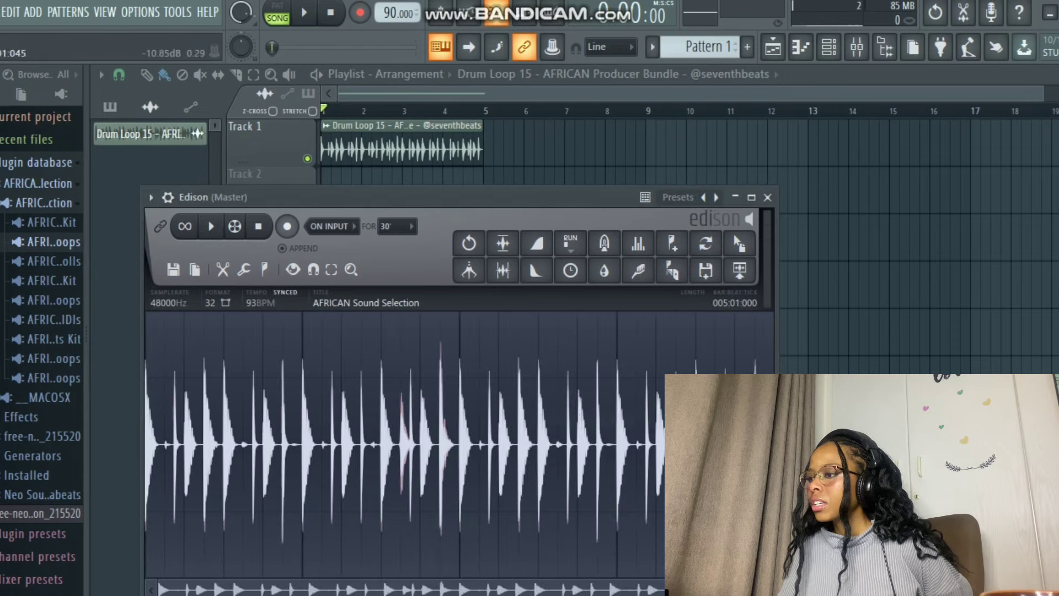
Step: Detect the pitch regions of the drum loop and inspect the note label of its first hit
right_click(447, 413)
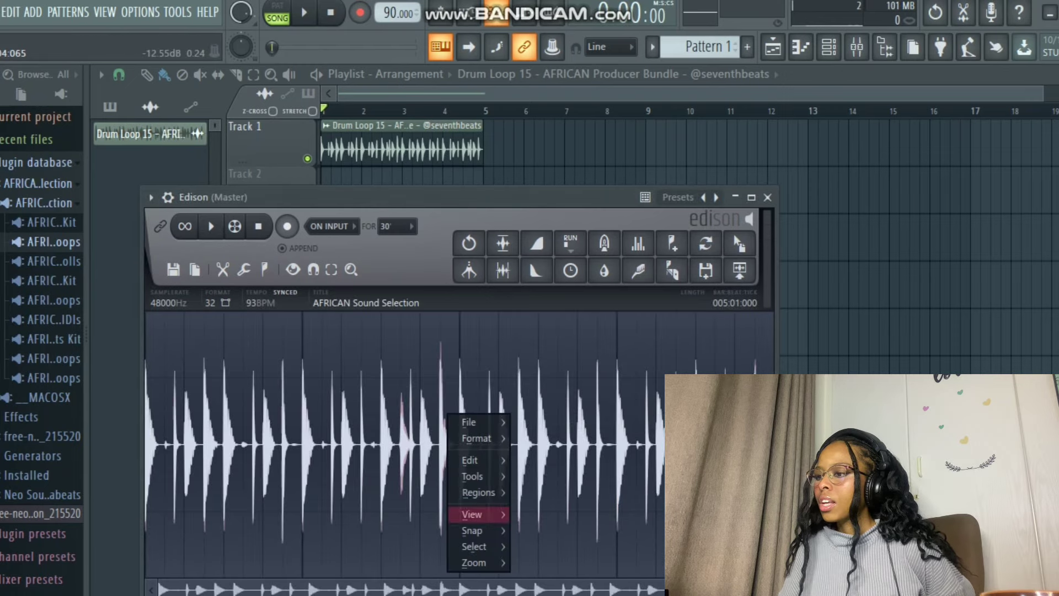
mouse_move(480, 492)
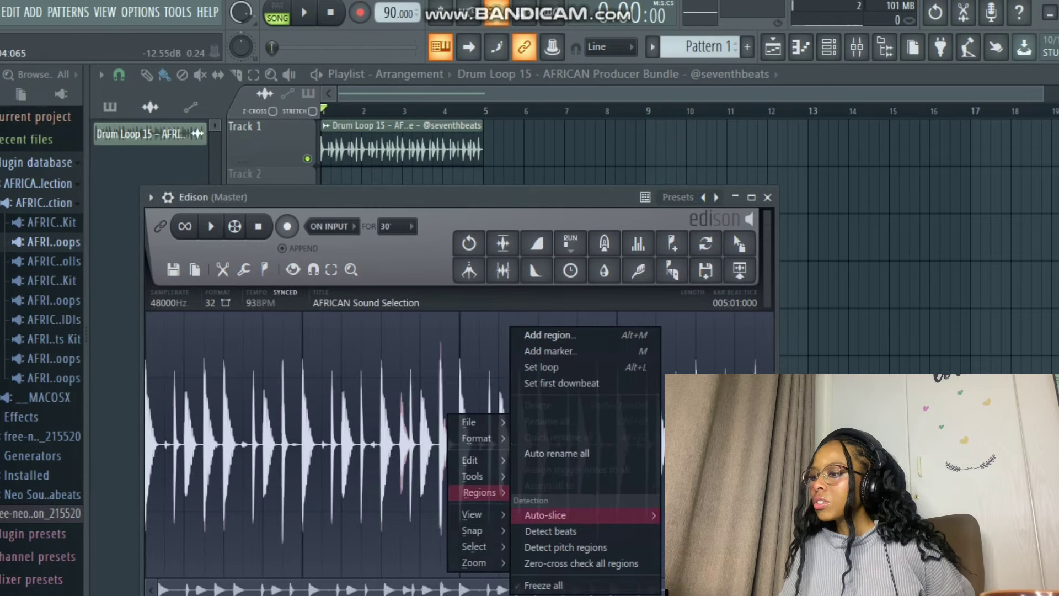
click(566, 547)
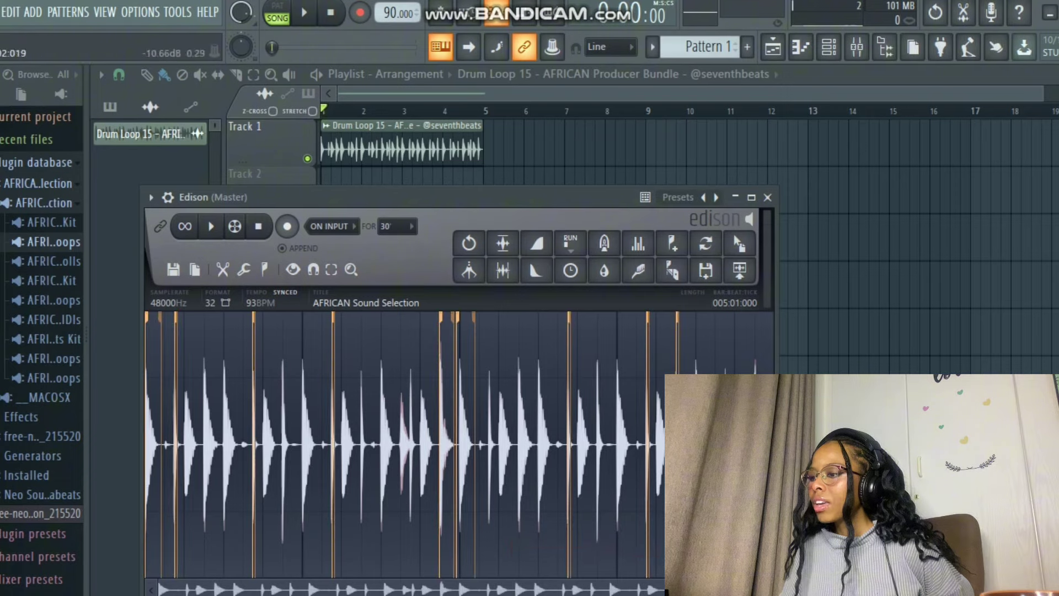
drag(759, 588, 170, 588)
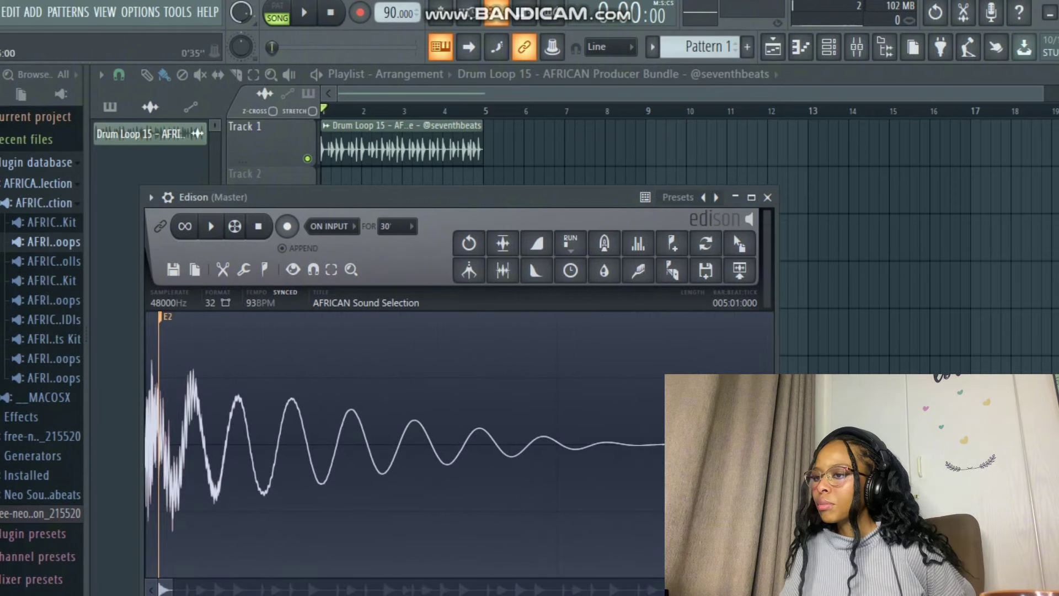
click(857, 47)
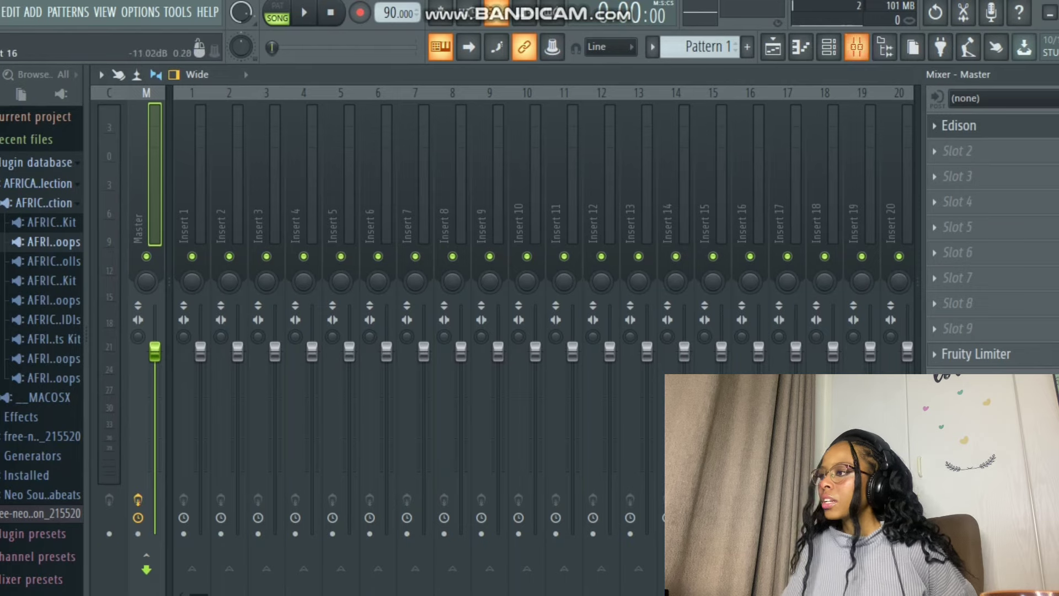
click(772, 47)
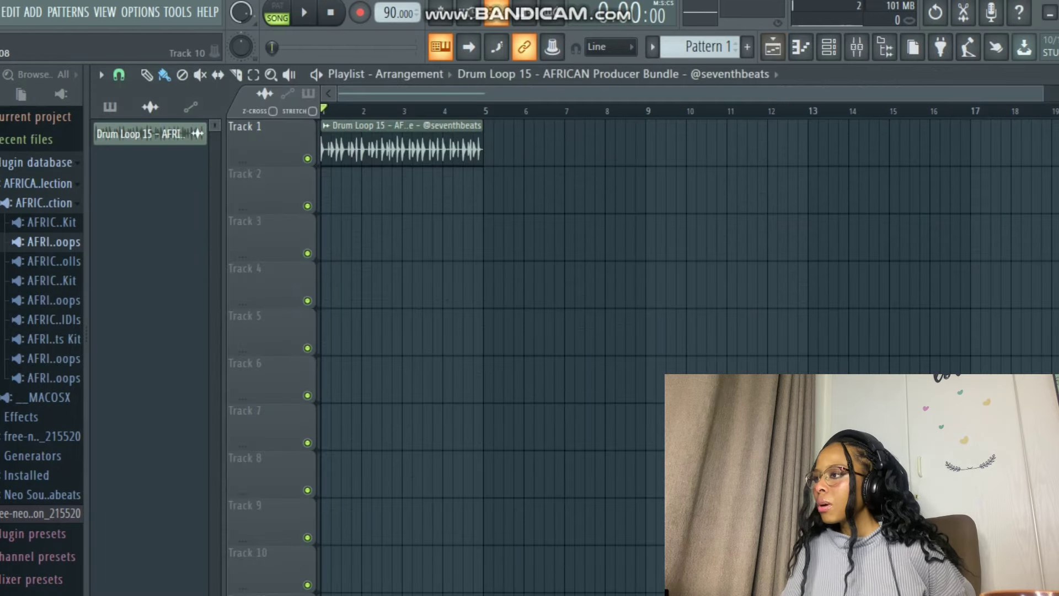
click(856, 47)
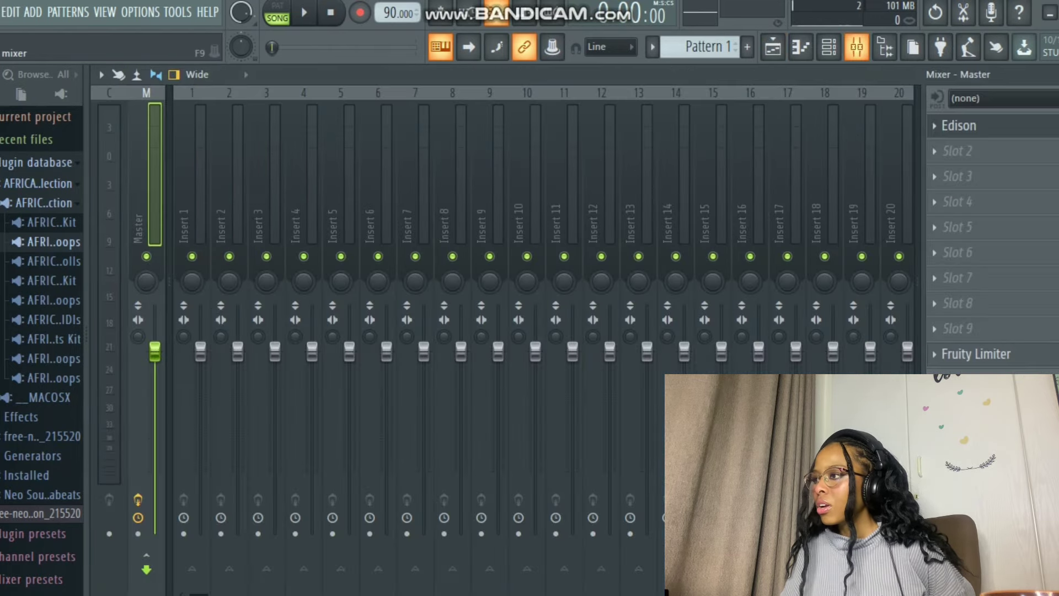
click(857, 47)
Step: Place a Pattern 1 clip on Track 2 directly below the drum loop, spanning bars 1 to 4
click(829, 46)
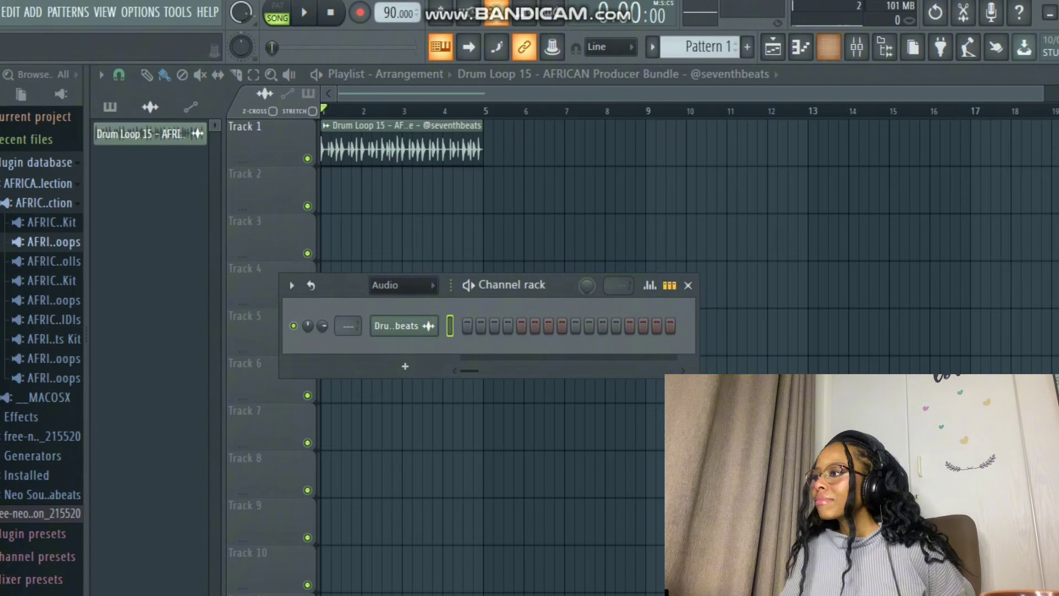
click(110, 106)
click(128, 134)
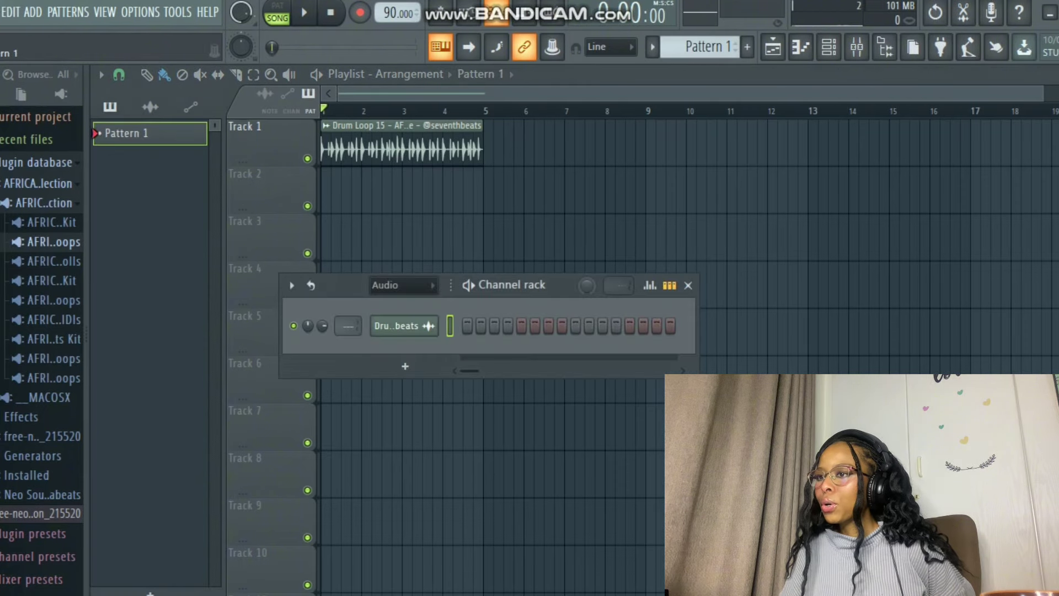
drag(128, 133, 475, 190)
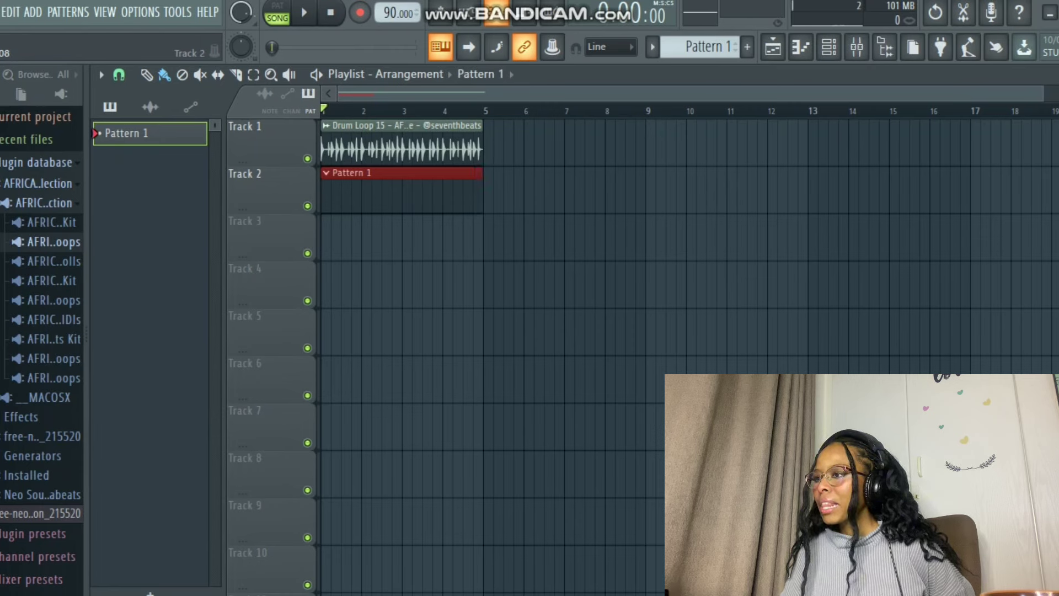
Step: Find the Classic 80 bass among the instrument packs and add it to the channel rack as a new channel
click(829, 47)
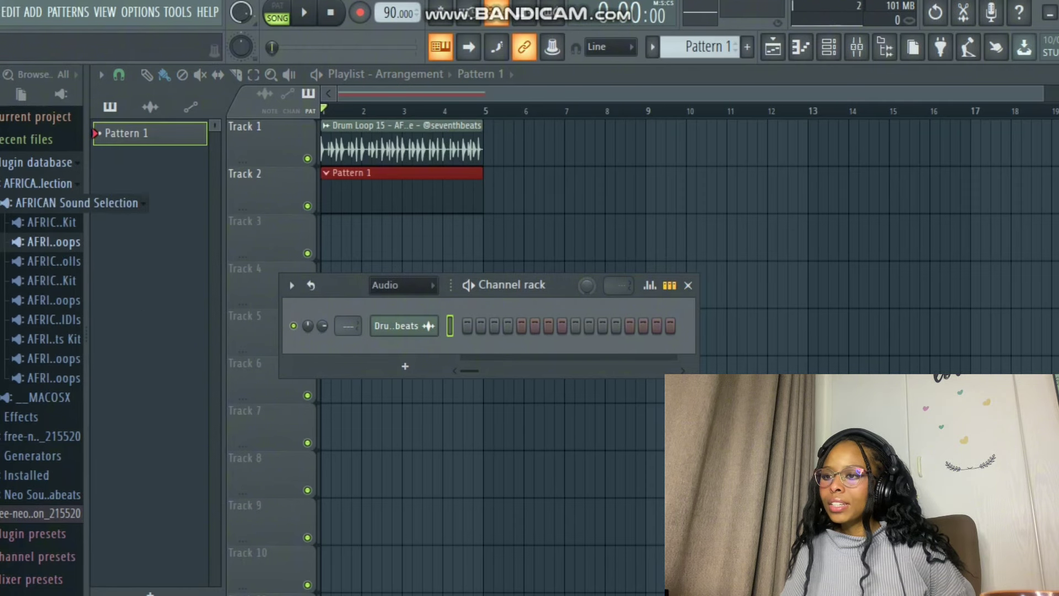
click(51, 242)
click(51, 242)
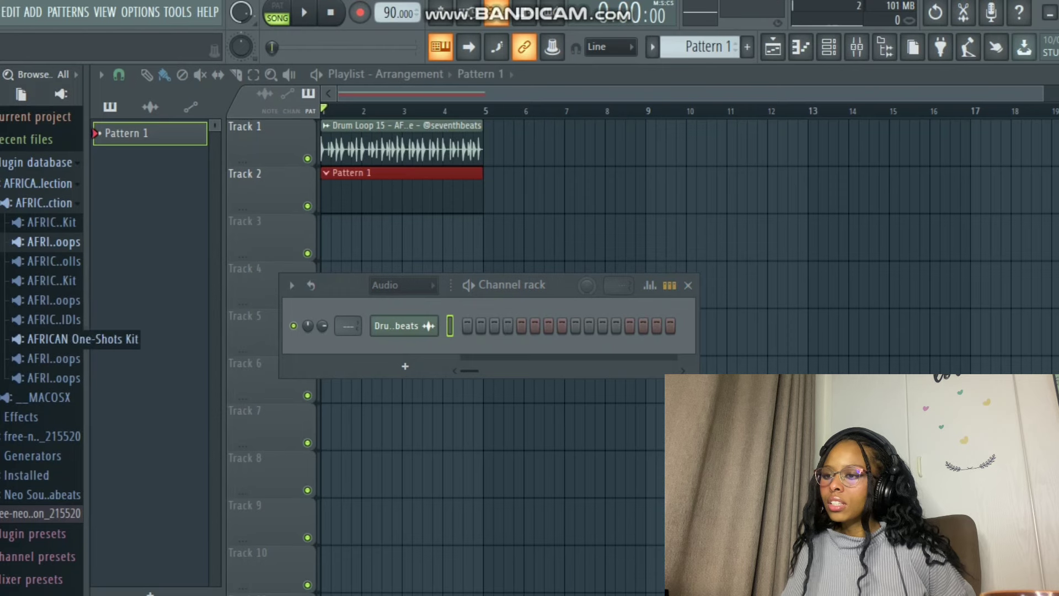
click(44, 203)
scroll(44, 162, down, 2)
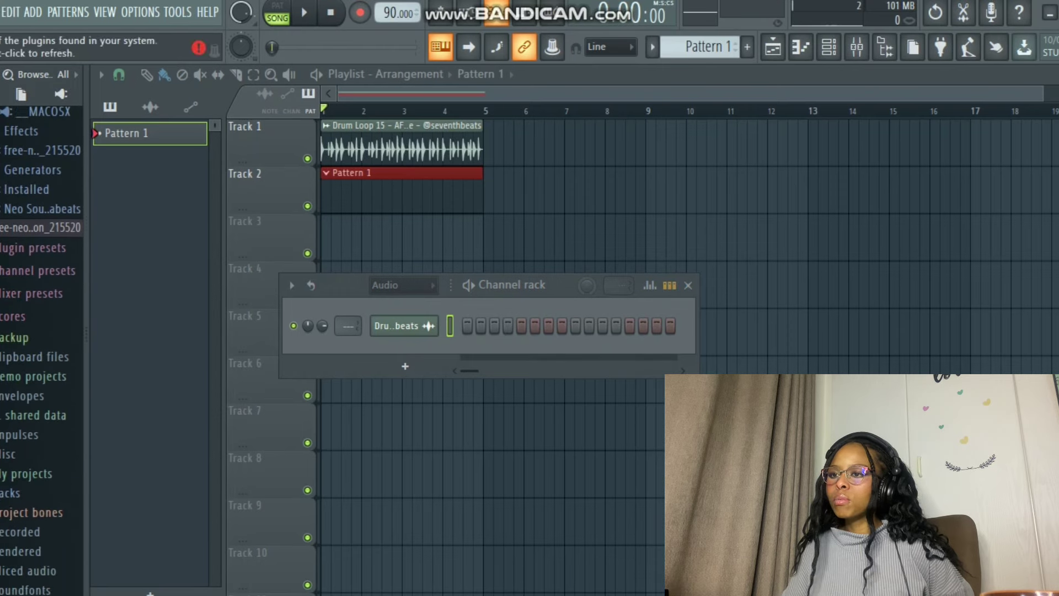
scroll(34, 358, down, 2)
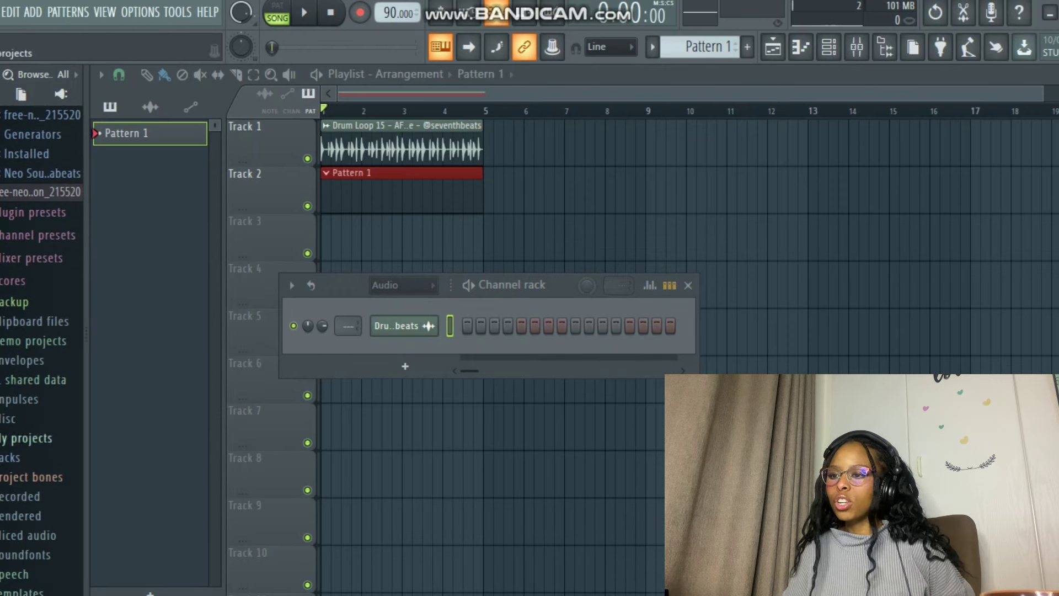
click(22, 457)
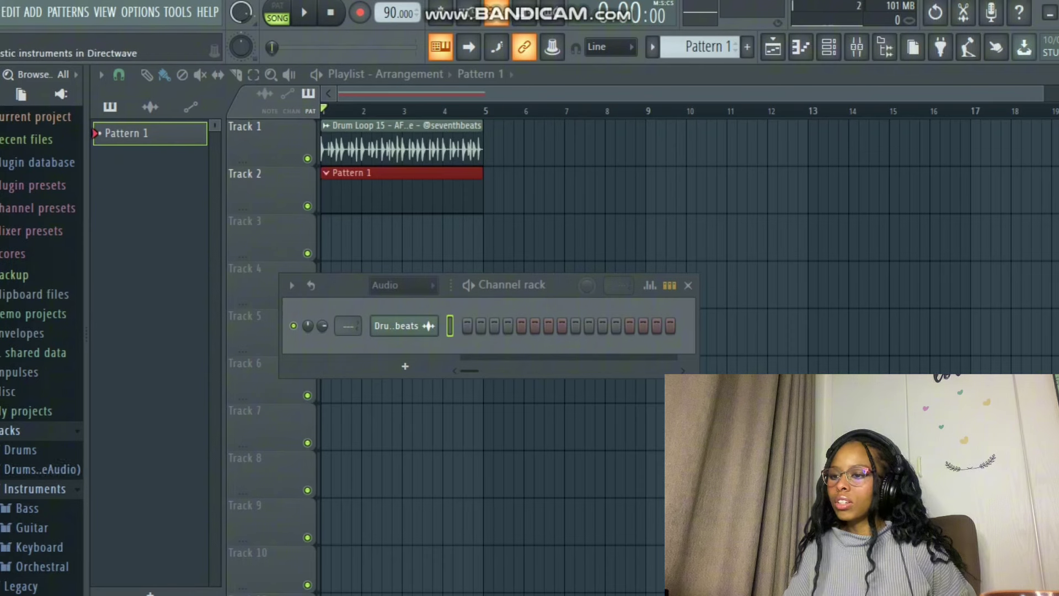
click(26, 508)
scroll(38, 328, down, 4)
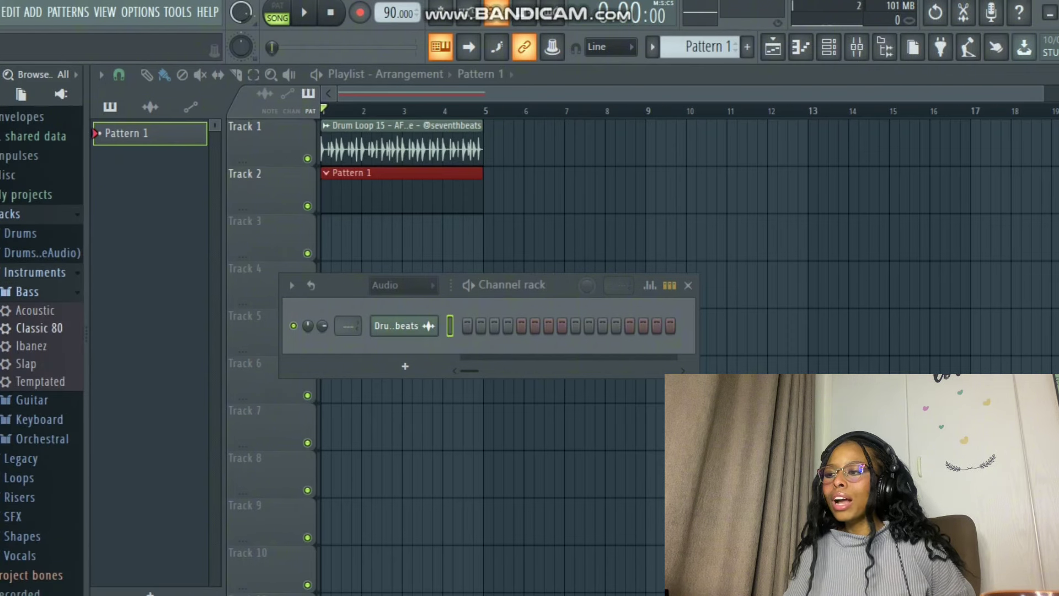
drag(38, 327, 381, 393)
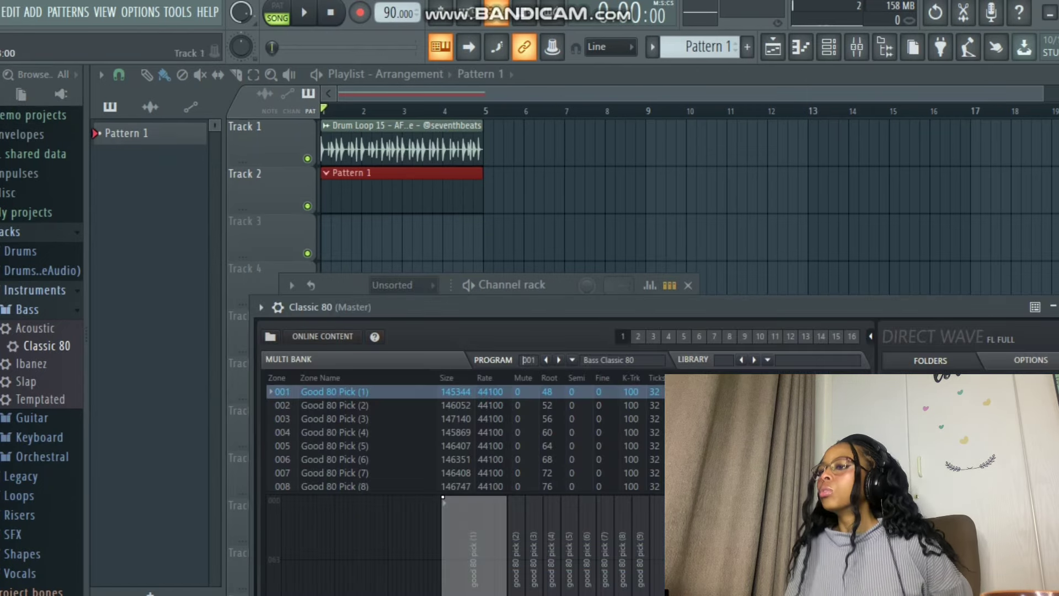
Step: Stamp a Major melodic scale rooted on A#5 at bar 3 in the Classic 80 piano roll
click(800, 48)
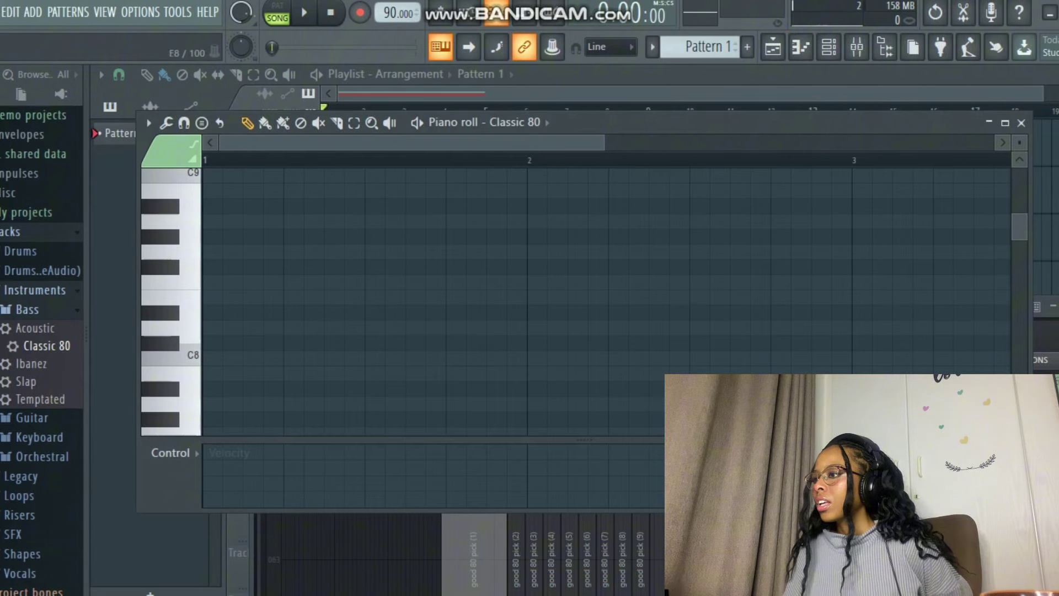
scroll(552, 303, down, 5)
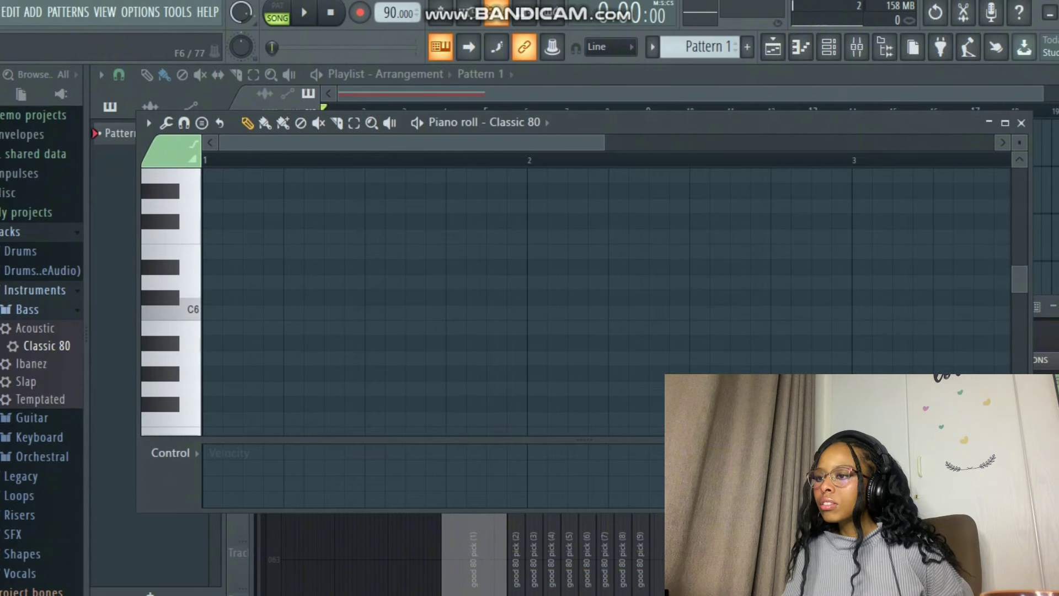
click(183, 122)
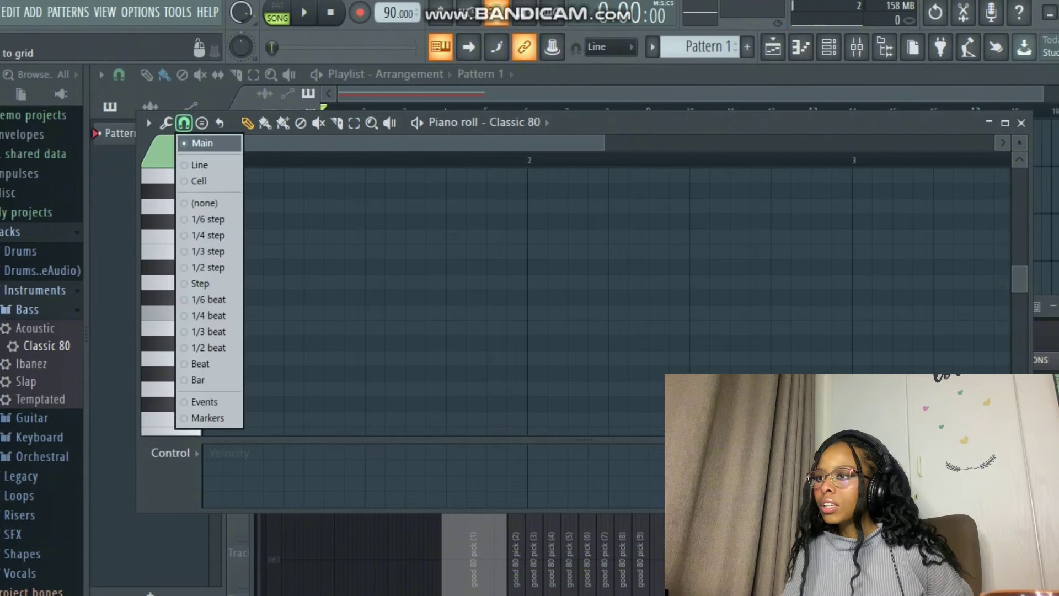
click(202, 123)
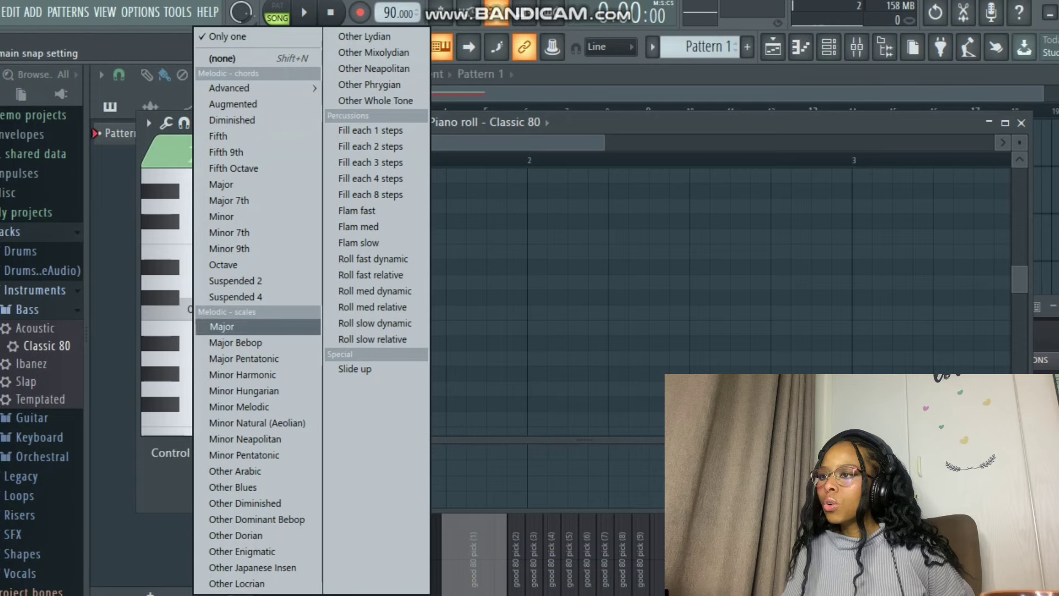
click(222, 327)
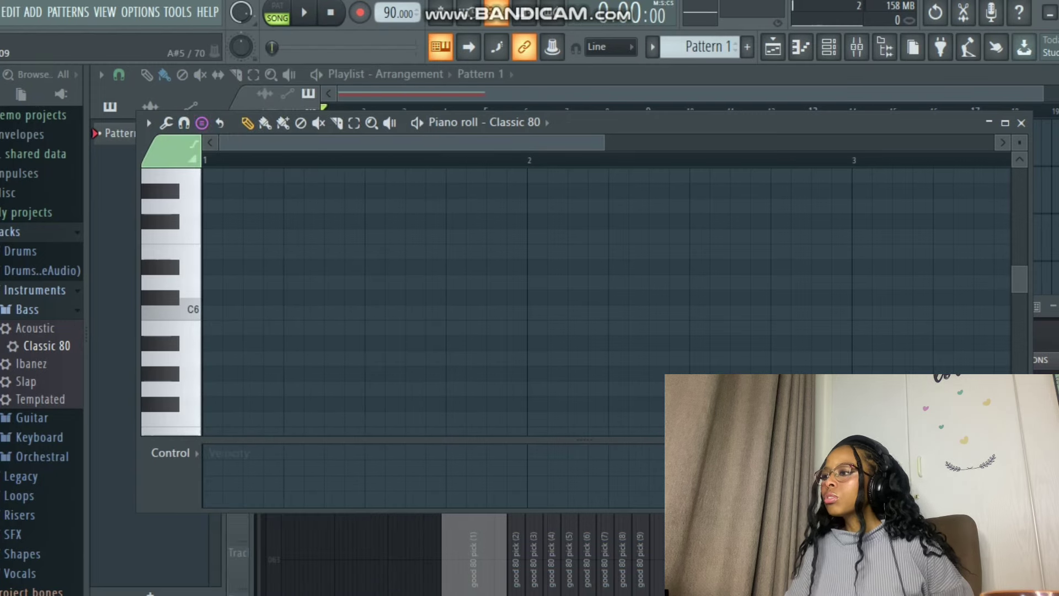
click(861, 312)
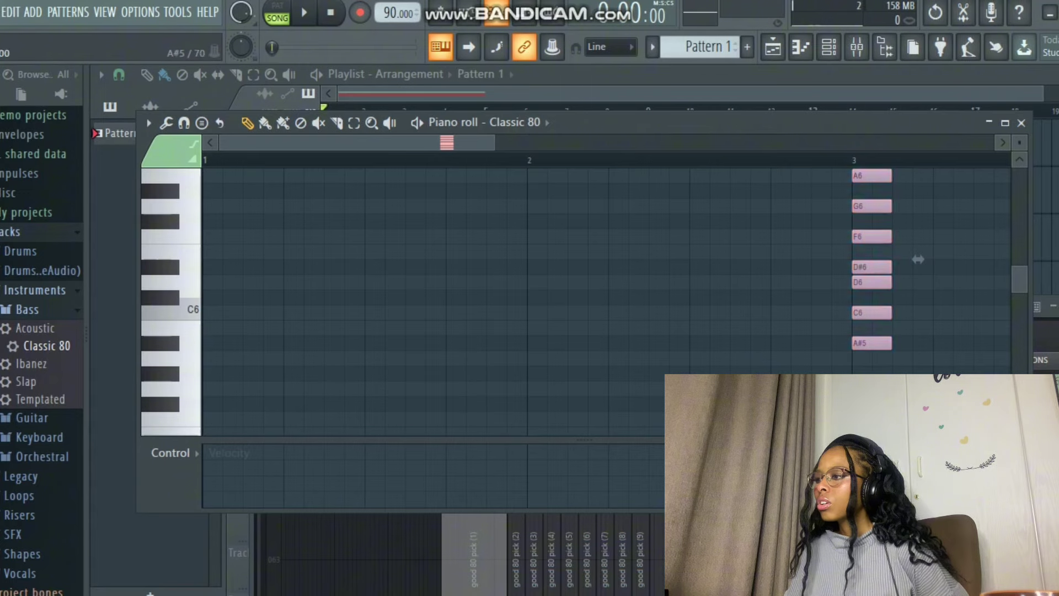
Step: Lower the bar 3 scale guide so its highest note is D#5, and place a bass note on A#4 at the start of bar 1
drag(918, 229, 918, 307)
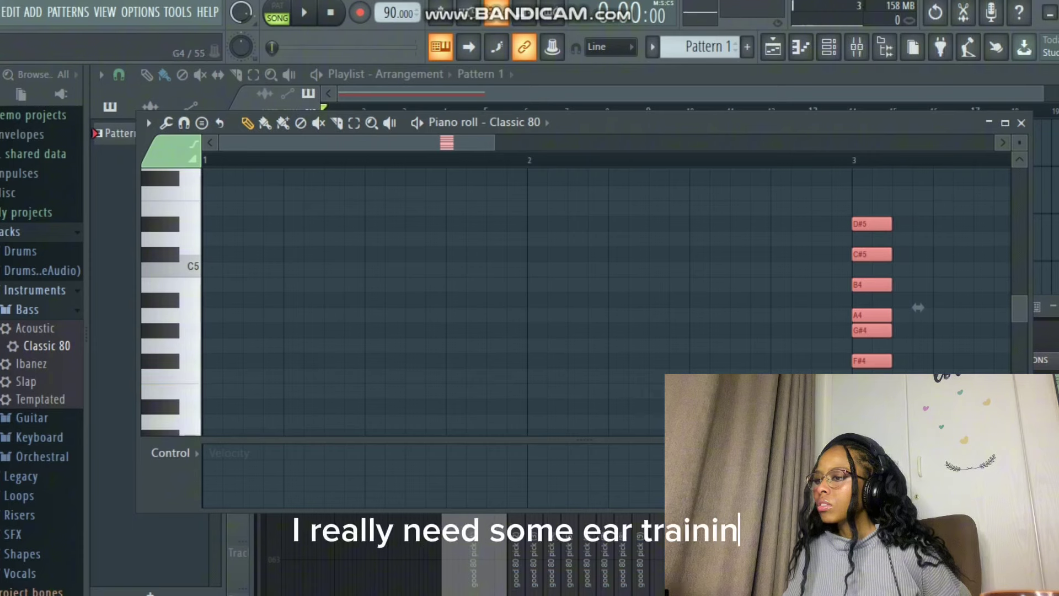
click(233, 239)
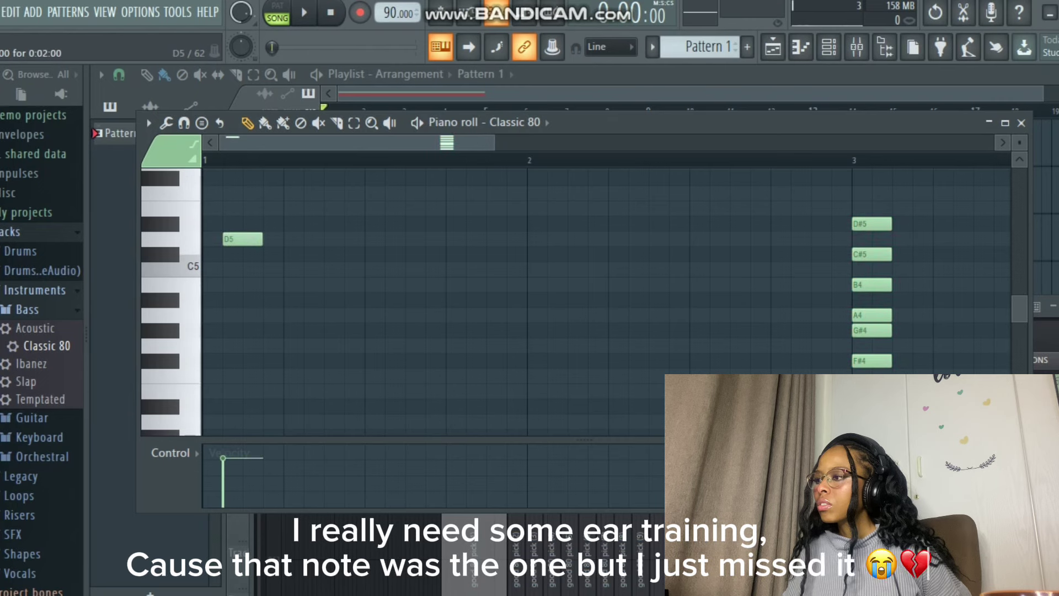
drag(232, 239, 233, 299)
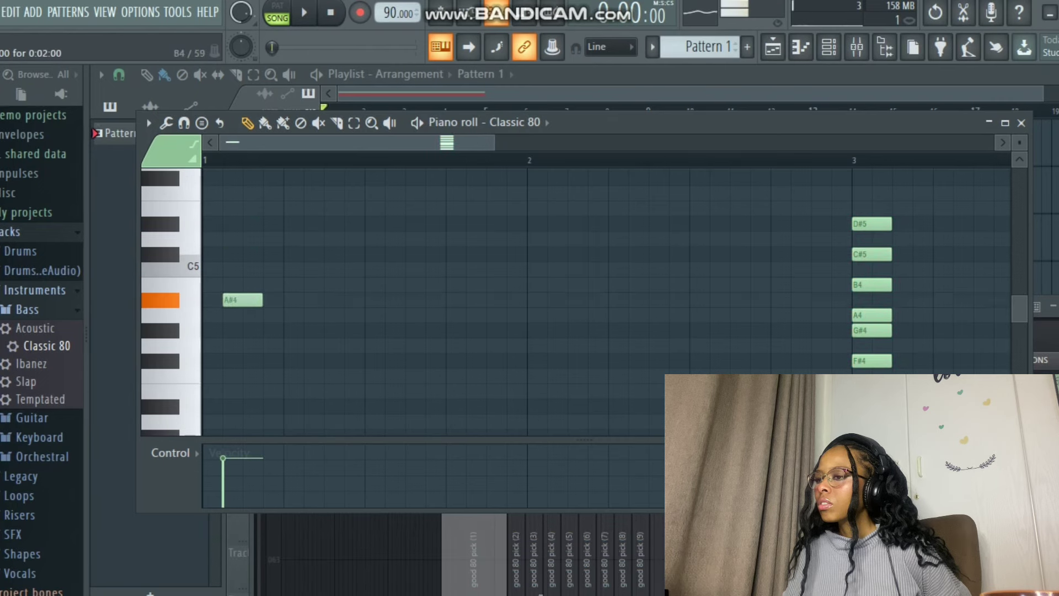
click(233, 285)
right_click(233, 285)
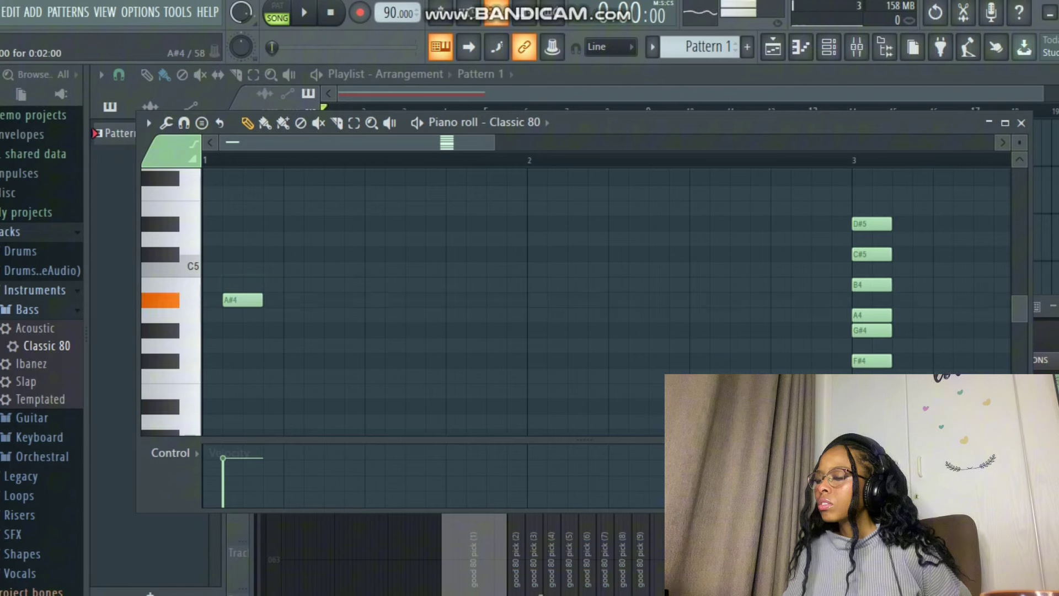
drag(233, 299, 212, 299)
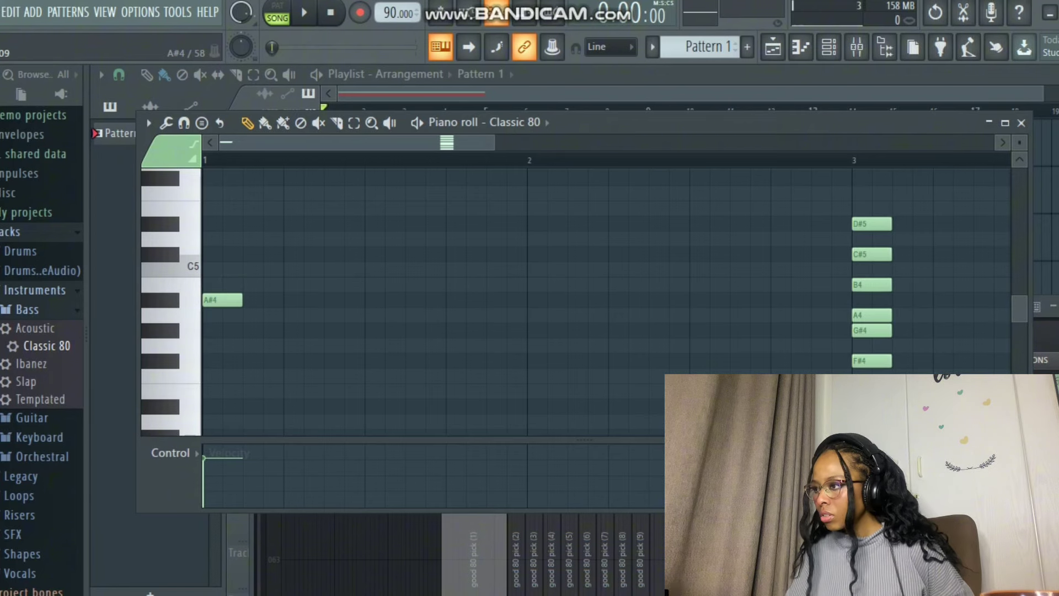
Step: Add a second bass note on D#5 directly after the opening A#4 note
click(271, 269)
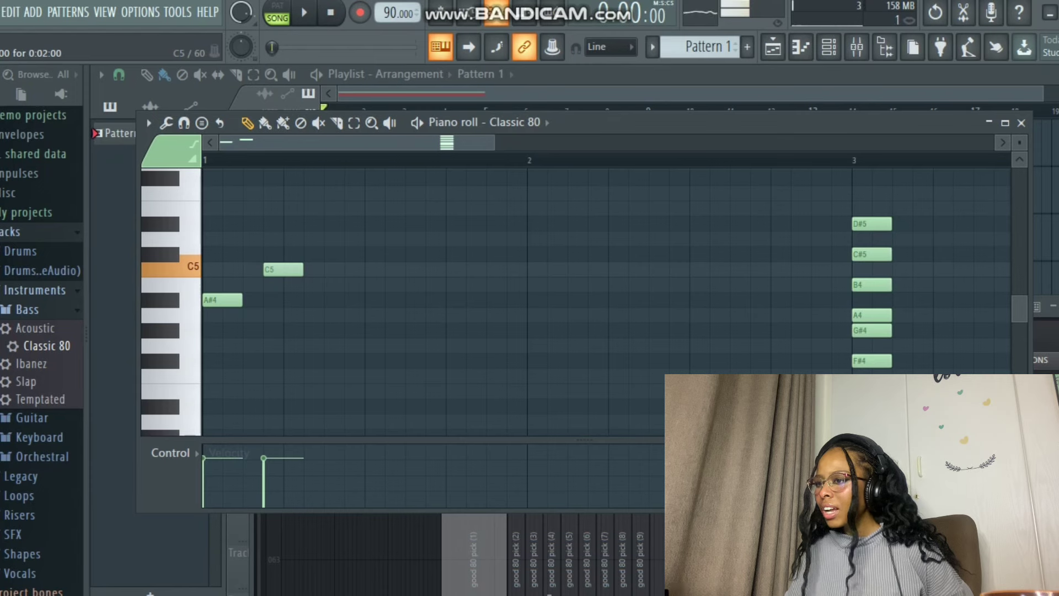
drag(276, 269, 296, 223)
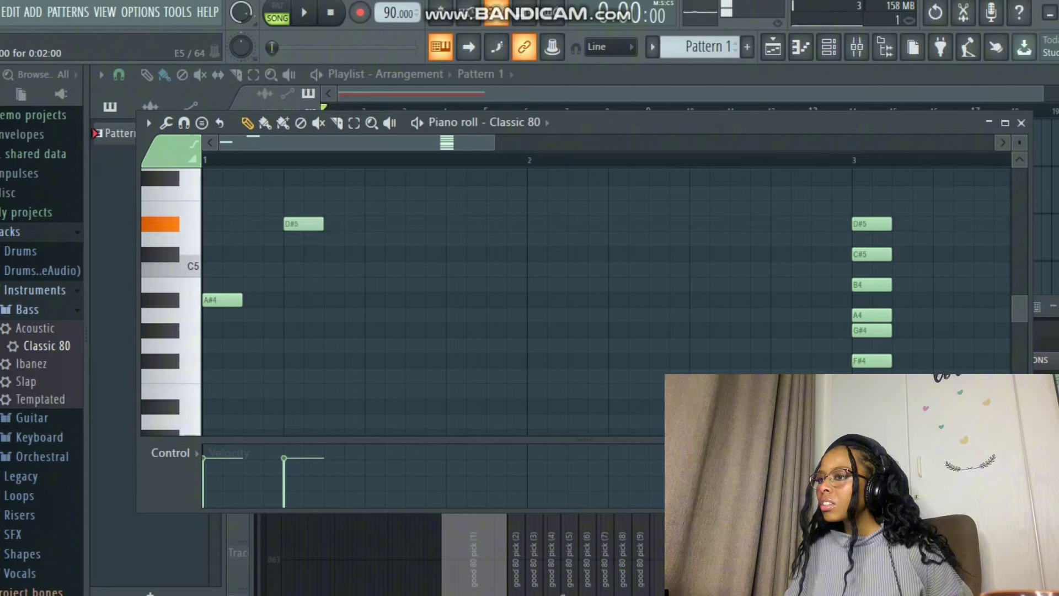
drag(296, 224, 256, 223)
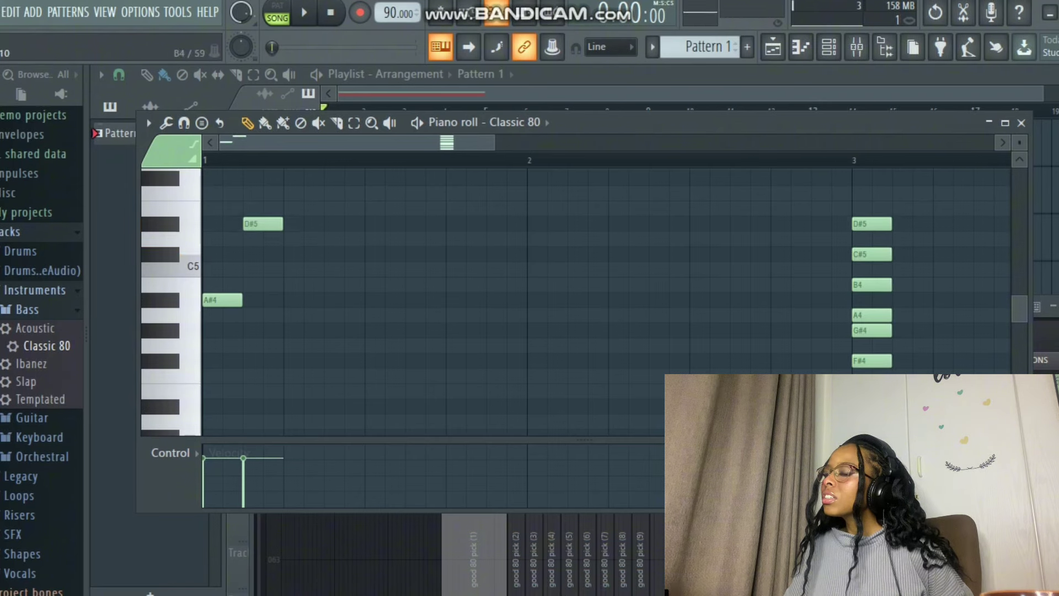
Step: Add a third bass note directly after the D#5, auditioning it on D5 and then on B4
click(295, 315)
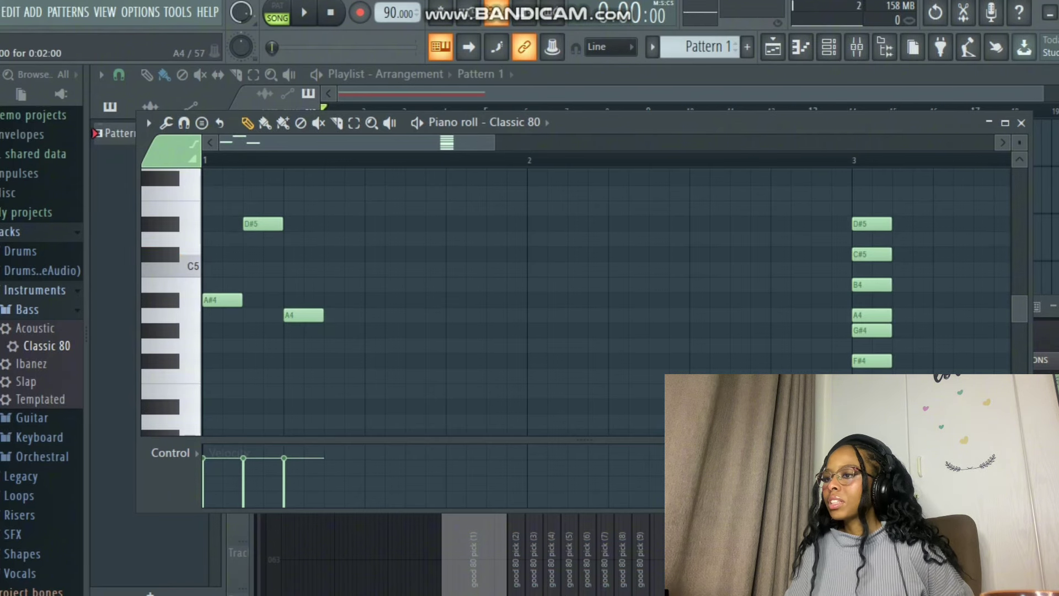
drag(295, 315, 295, 239)
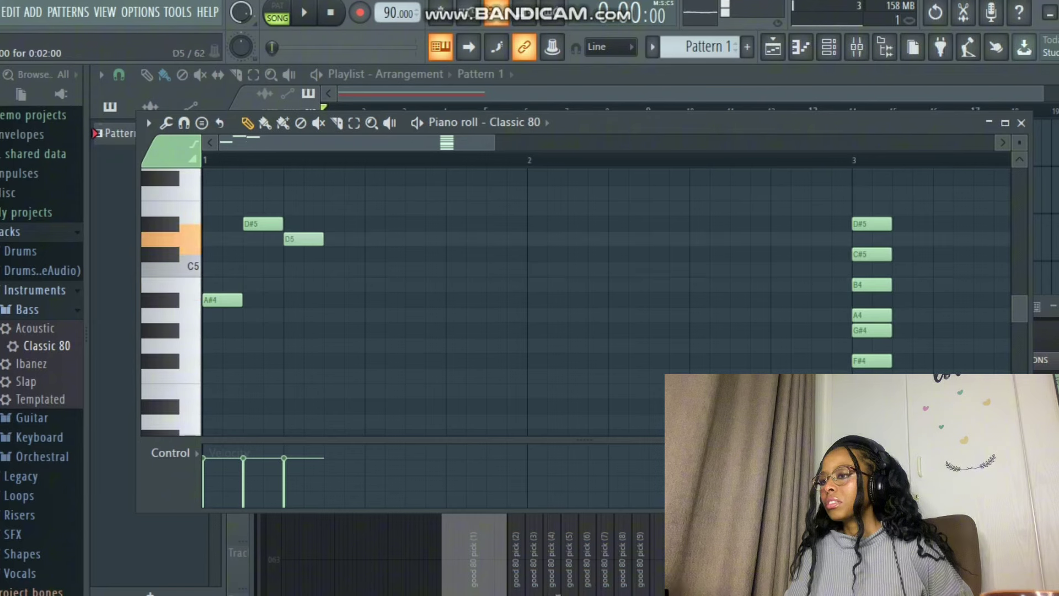
key(space)
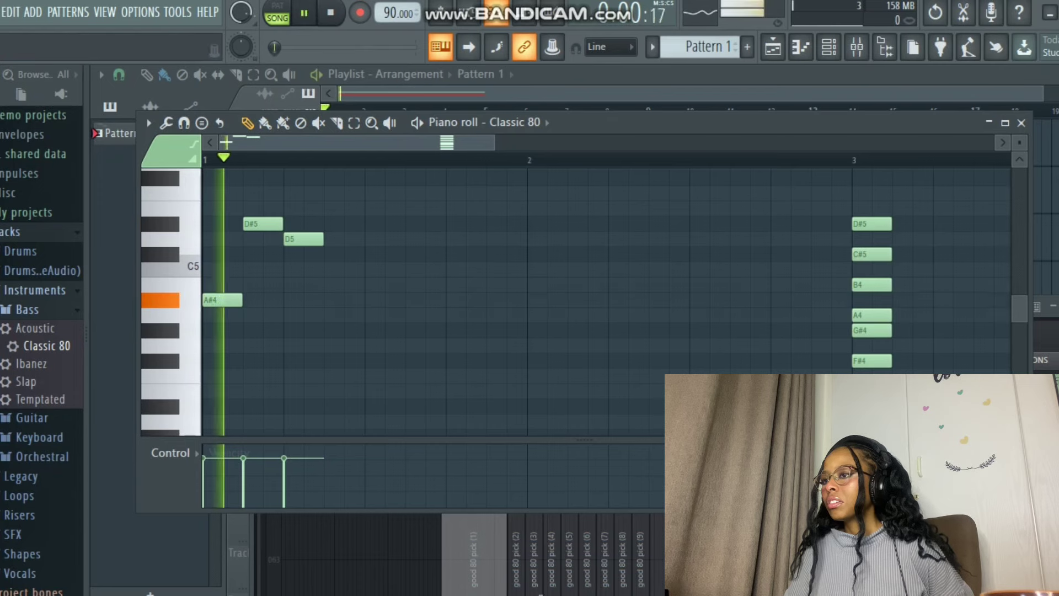
key(space)
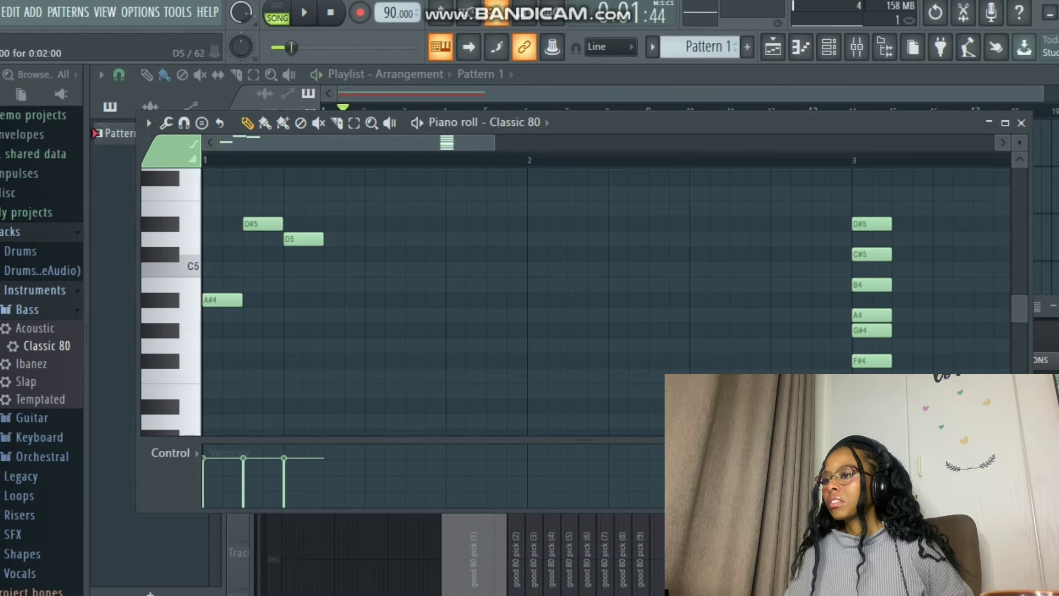
drag(295, 240, 295, 293)
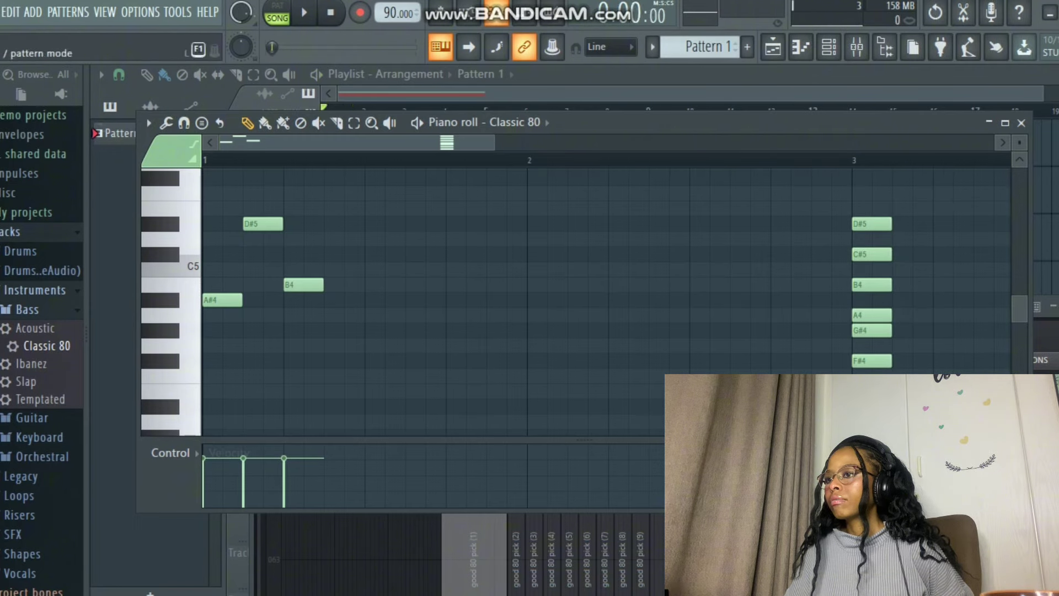
key(space)
key(space)
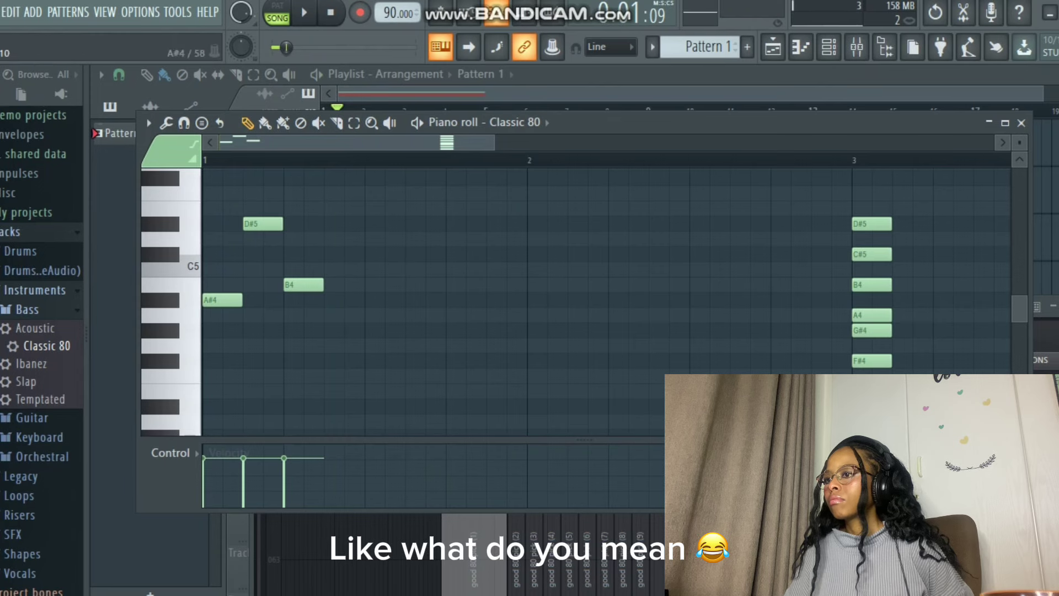
Step: Move the D#5 note to beat 2 and the third note to A#4 on beat 3, and play the pattern
drag(303, 284, 385, 299)
drag(263, 223, 303, 223)
click(304, 12)
click(304, 13)
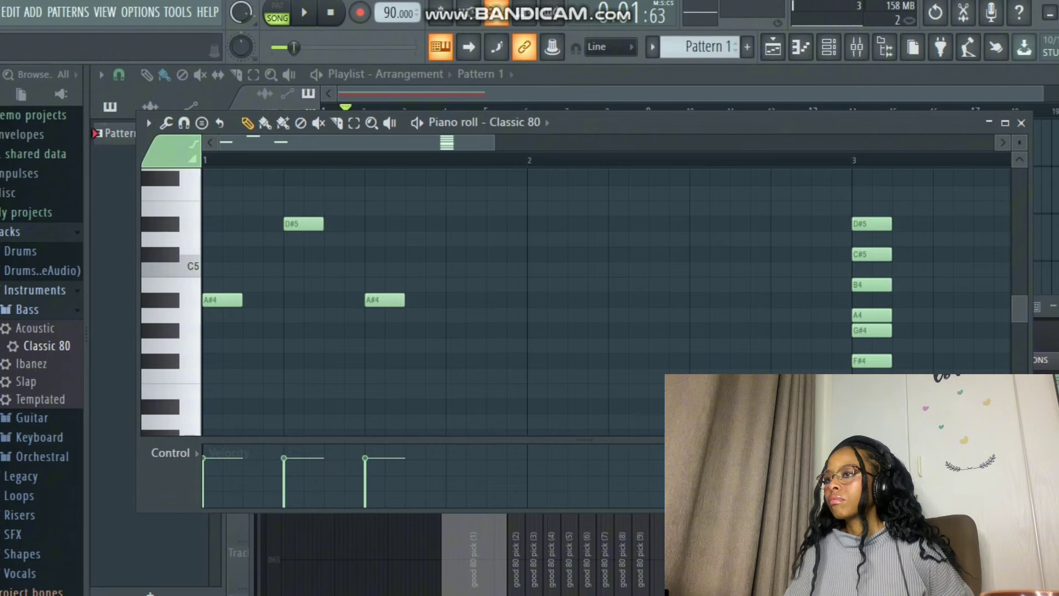
Step: Lengthen the opening A#4 note to three steps, auditioning the bassline with the drum loop
key(space)
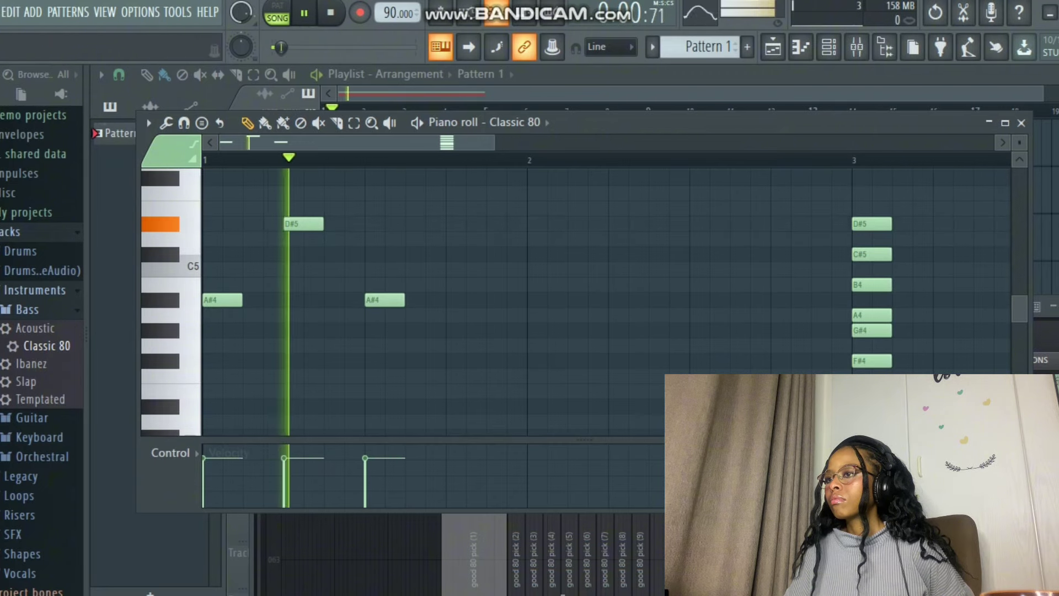
key(space)
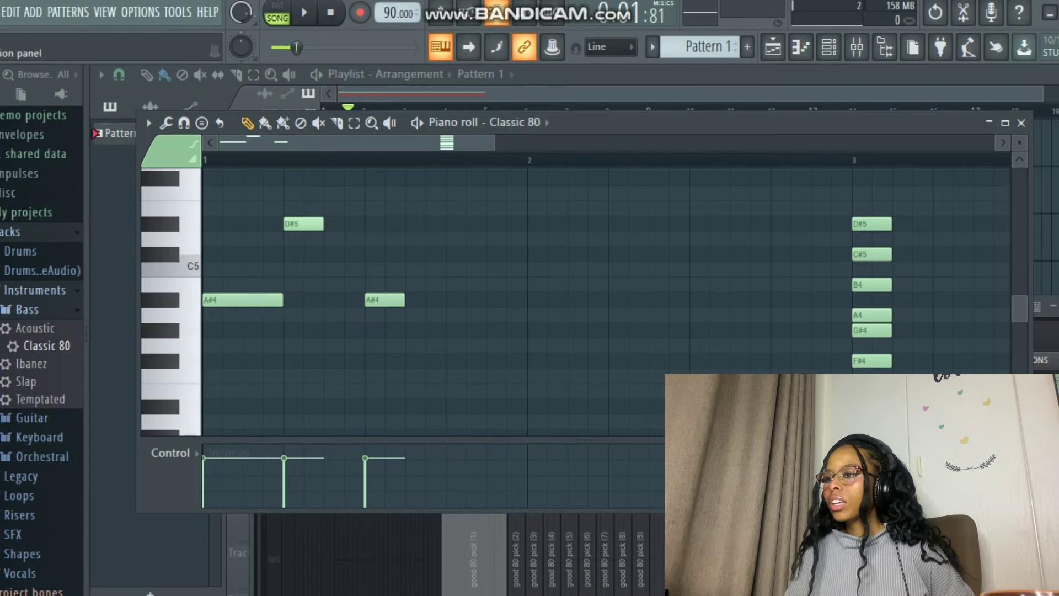
click(304, 13)
click(304, 12)
click(331, 13)
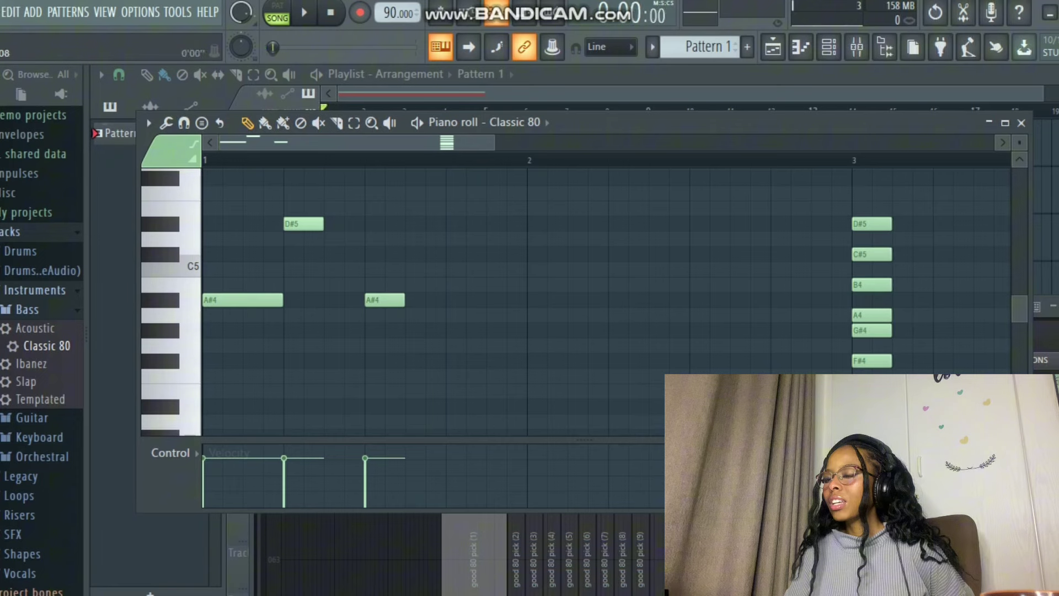
click(304, 12)
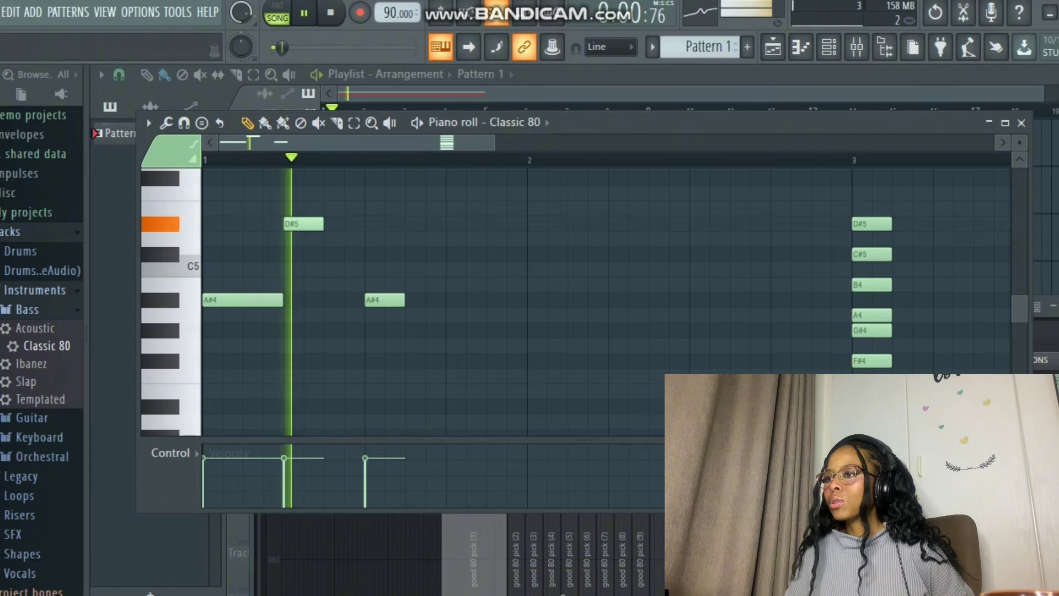
click(304, 13)
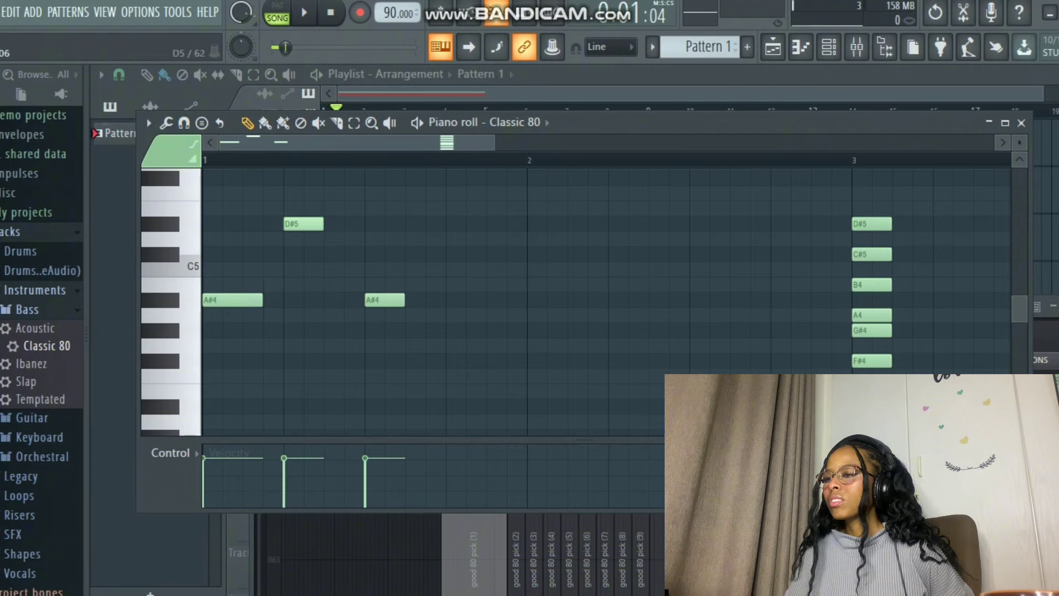
Step: Make the D#5 and second A#4 notes three steps long, each starting directly where the previous note ends, and audition the phrase
drag(303, 223, 283, 224)
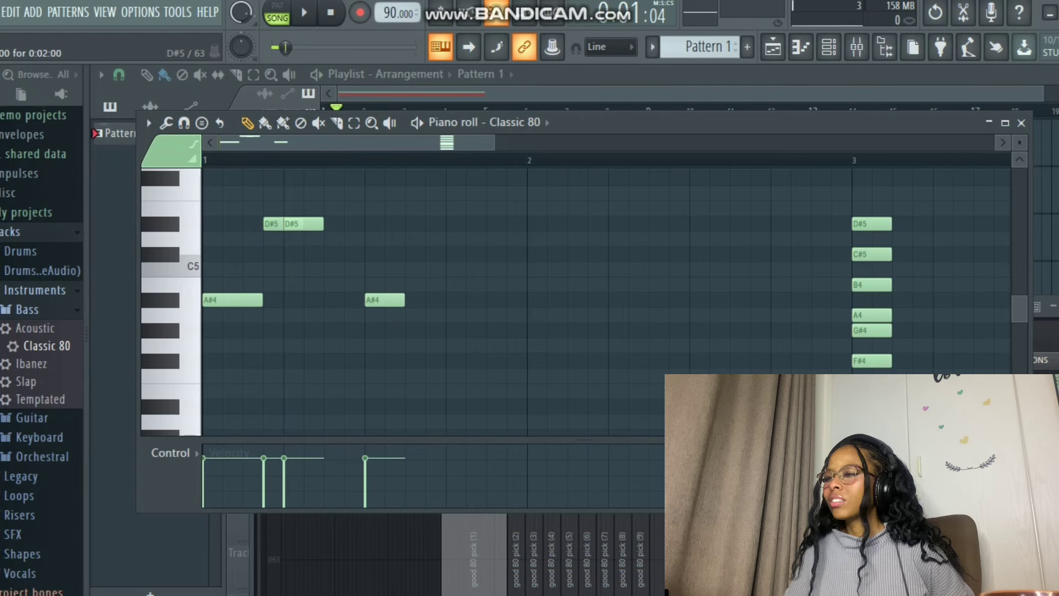
right_click(273, 223)
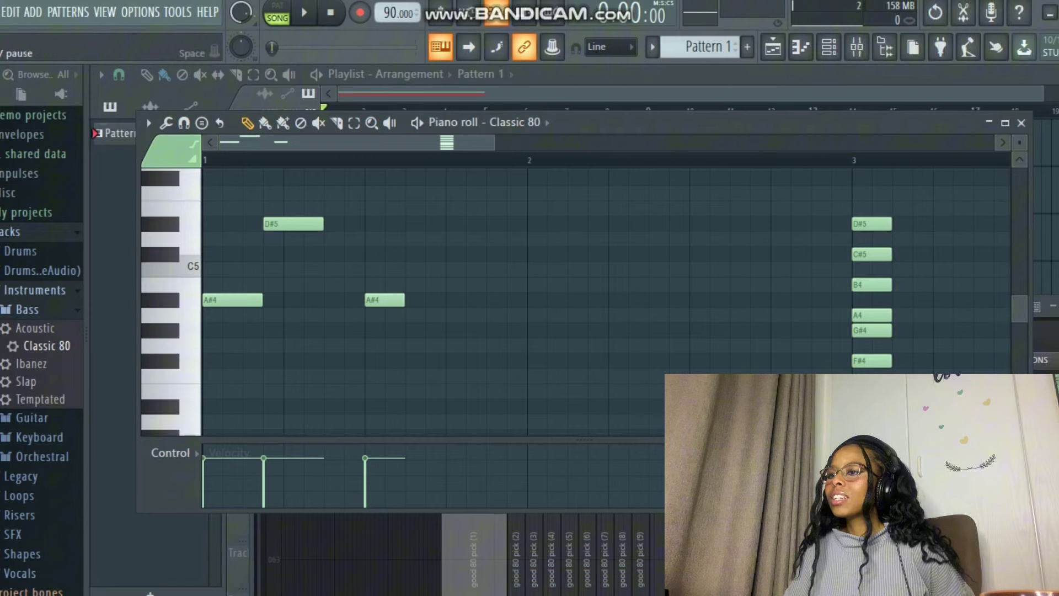
key(space)
key(space)
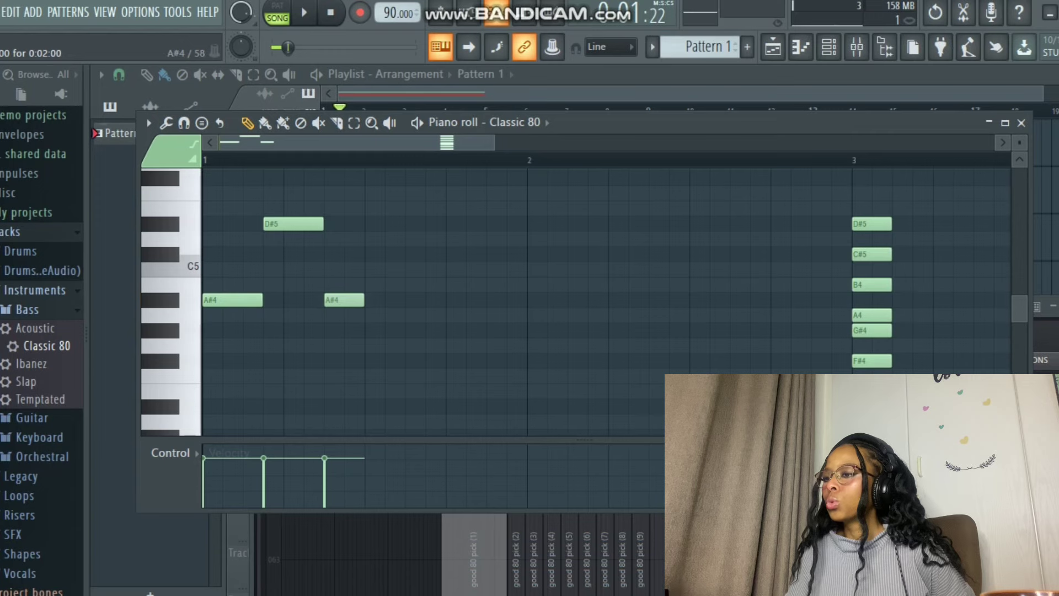
key(space)
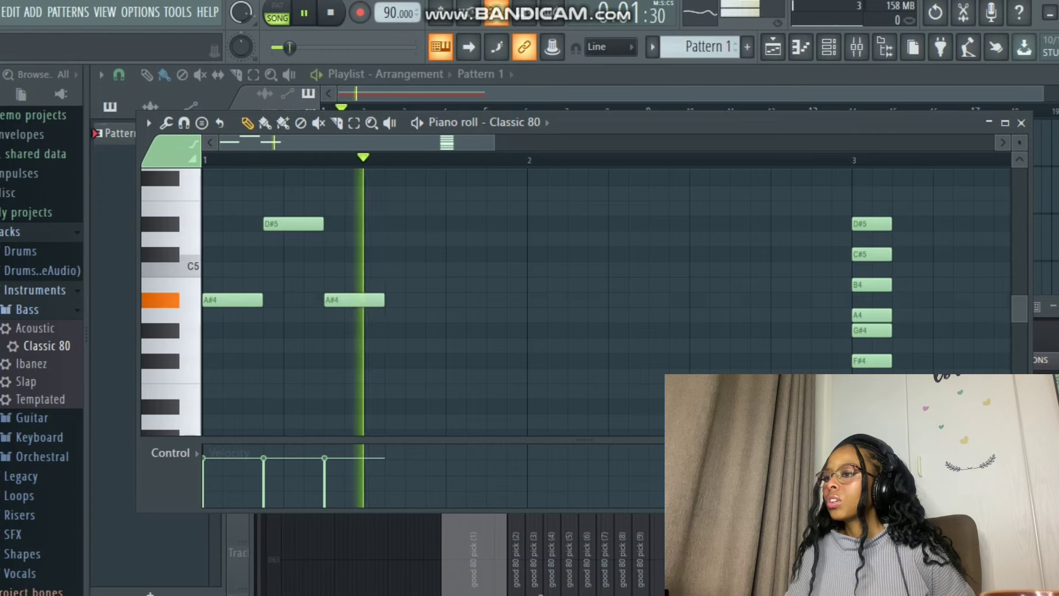
key(space)
key(space)
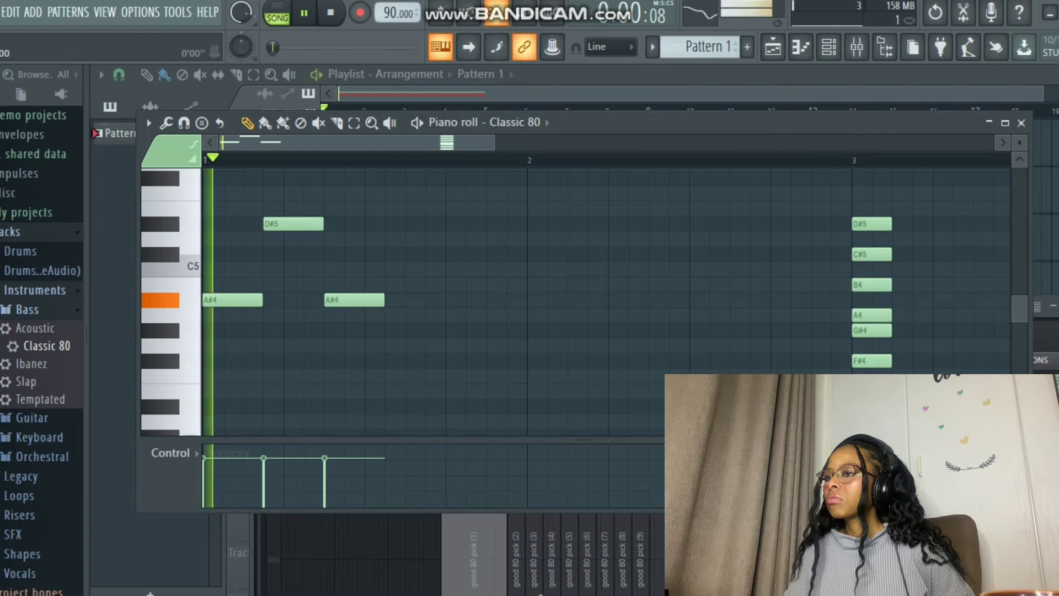
key(space)
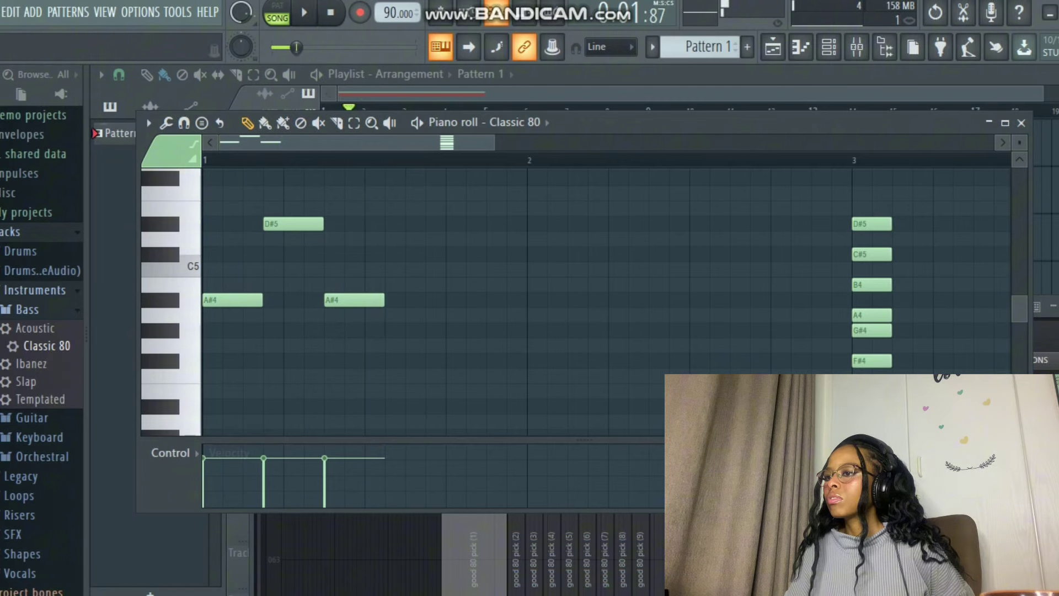
Step: Lower the third bass note, trying F#4 and settling on G#4, and audition each pitch
drag(354, 300, 355, 360)
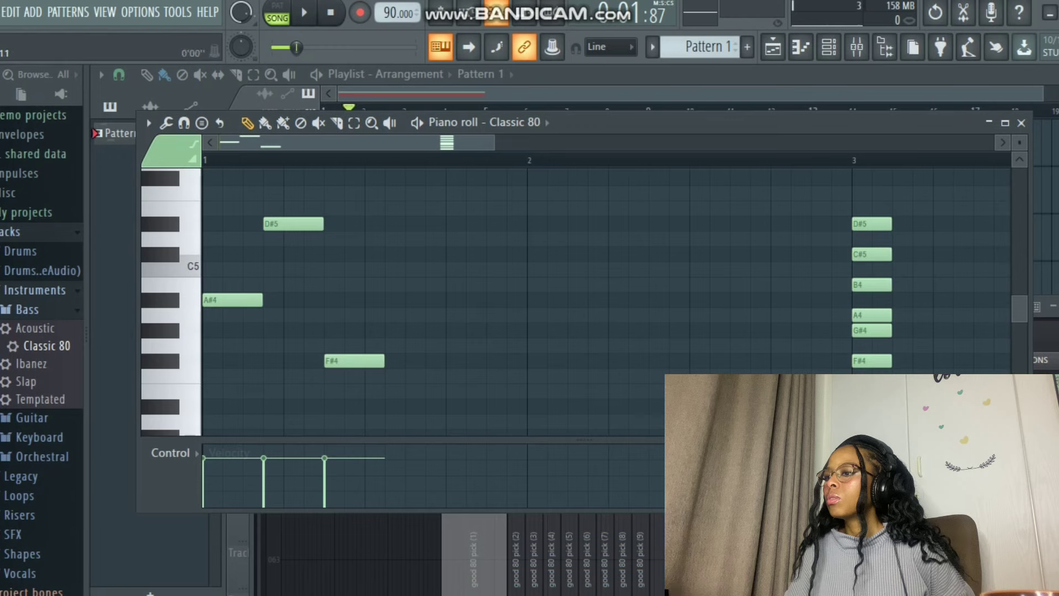
key(space)
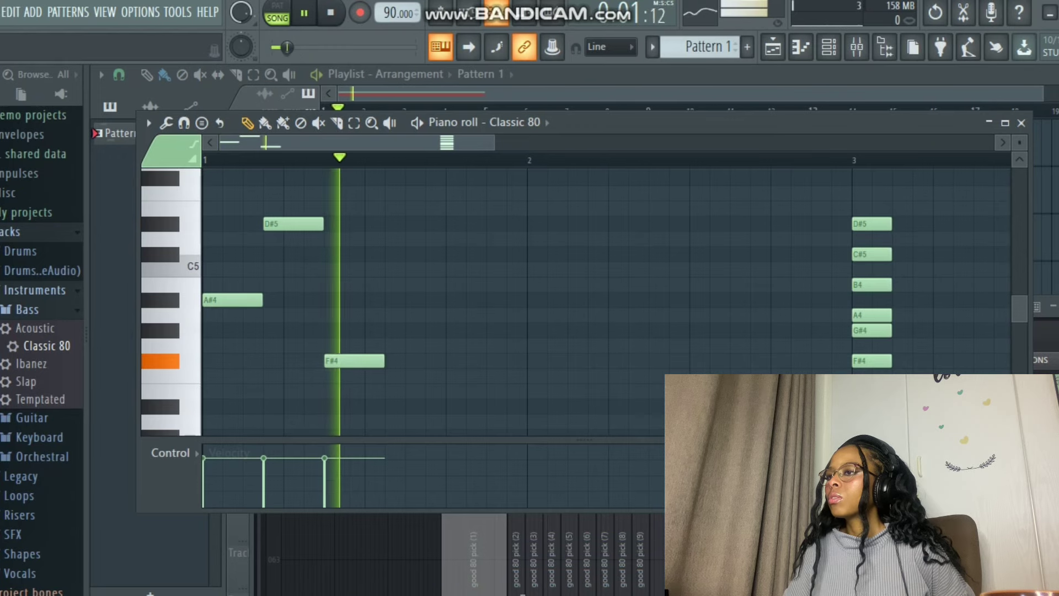
key(space)
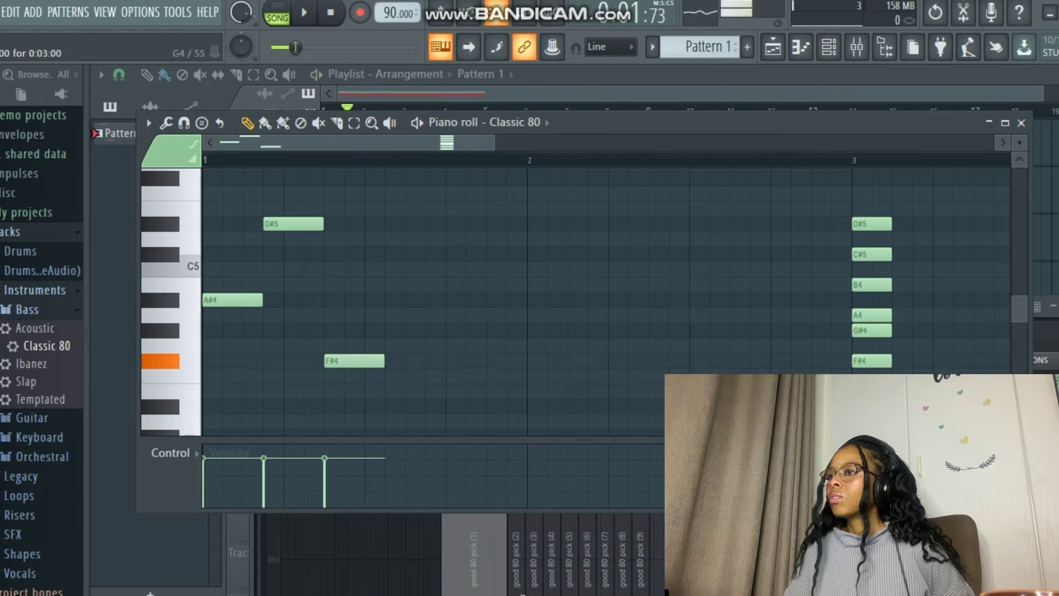
drag(354, 361, 354, 330)
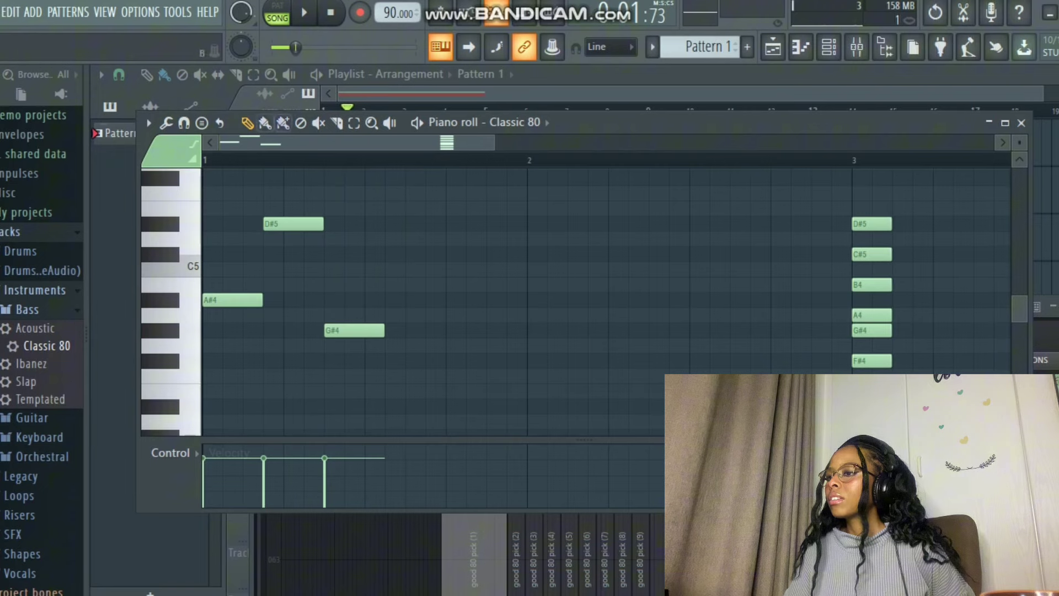
key(space)
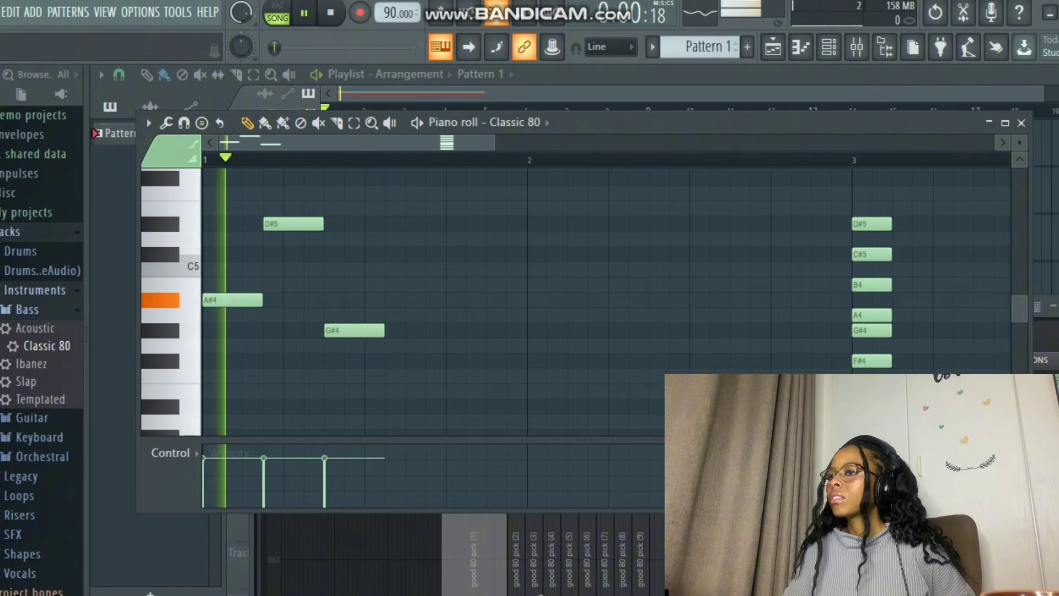
key(space)
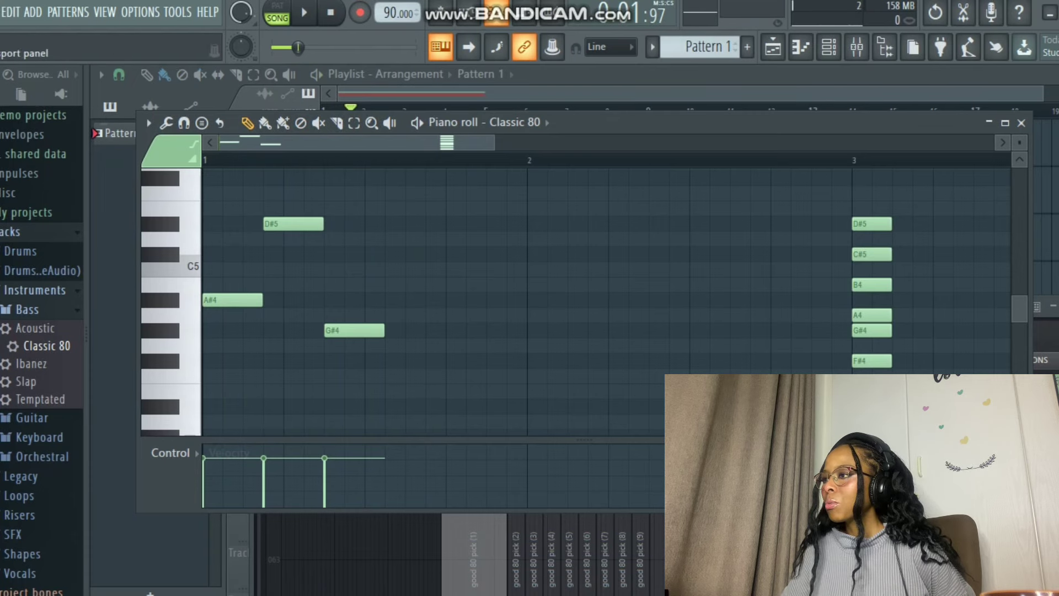
Step: Replay the three-note phrase and add another three-step G#4 note on beat 4 of bar 1
key(space)
key(space)
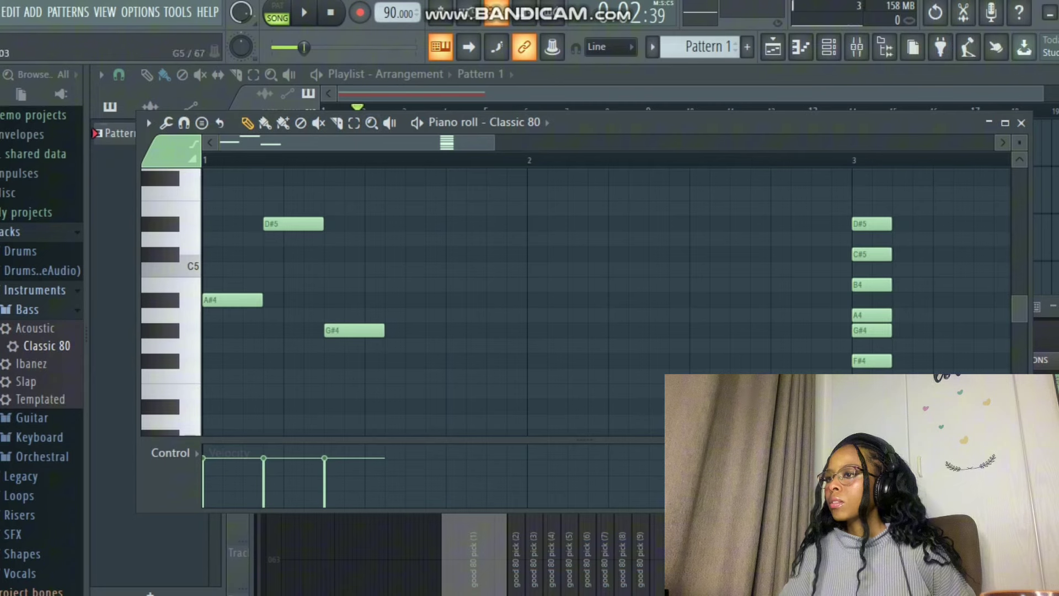
key(space)
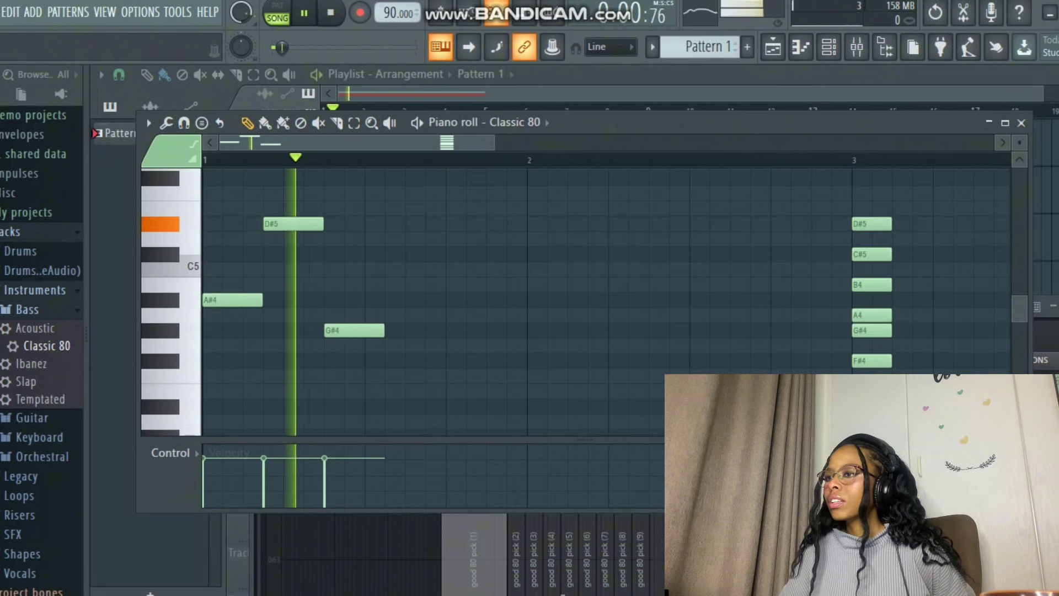
key(space)
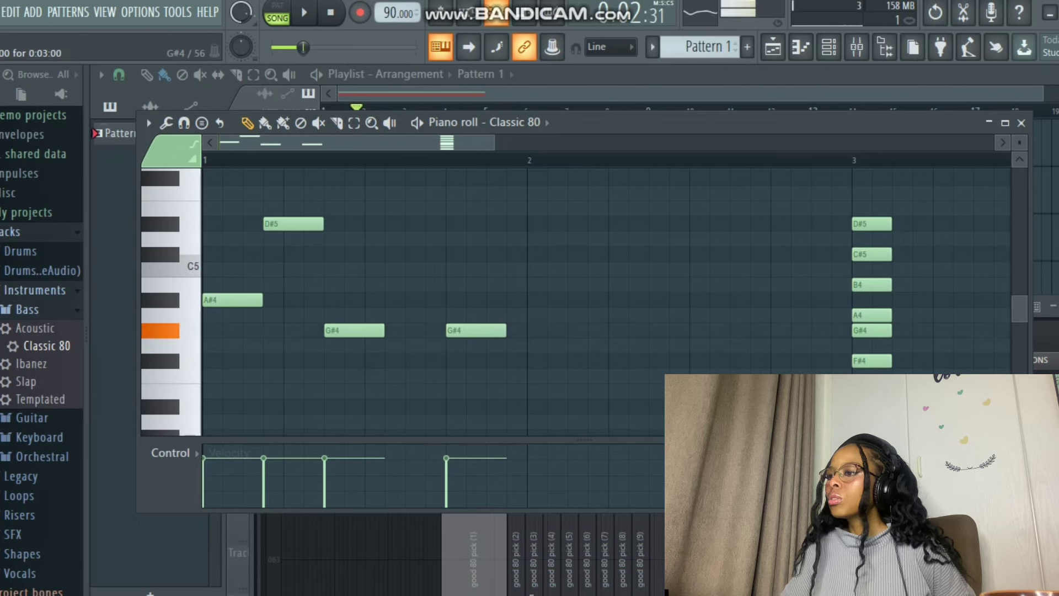
Step: Raise the beat-4 note of bar 1 to A#4 and place two three-step A#4 notes on steps 2 and 6 of bar 2
drag(464, 315, 464, 298)
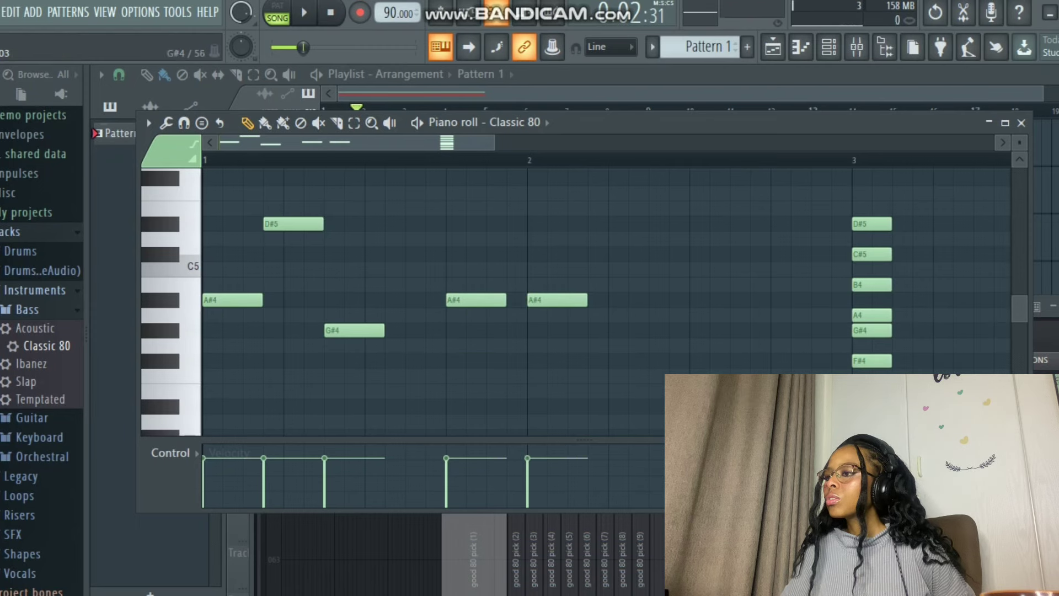
drag(618, 239, 638, 330)
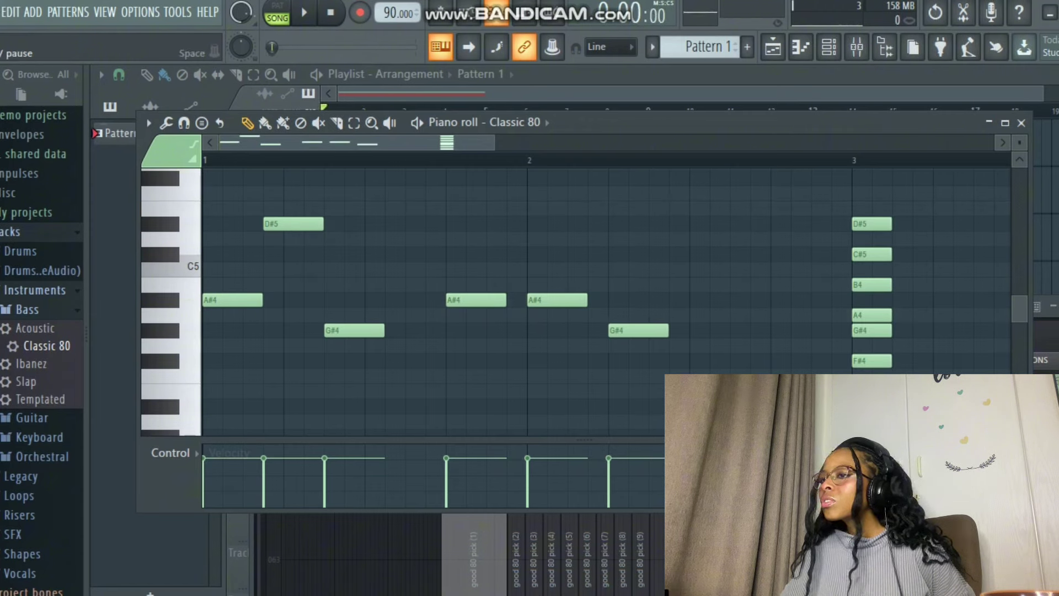
key(space)
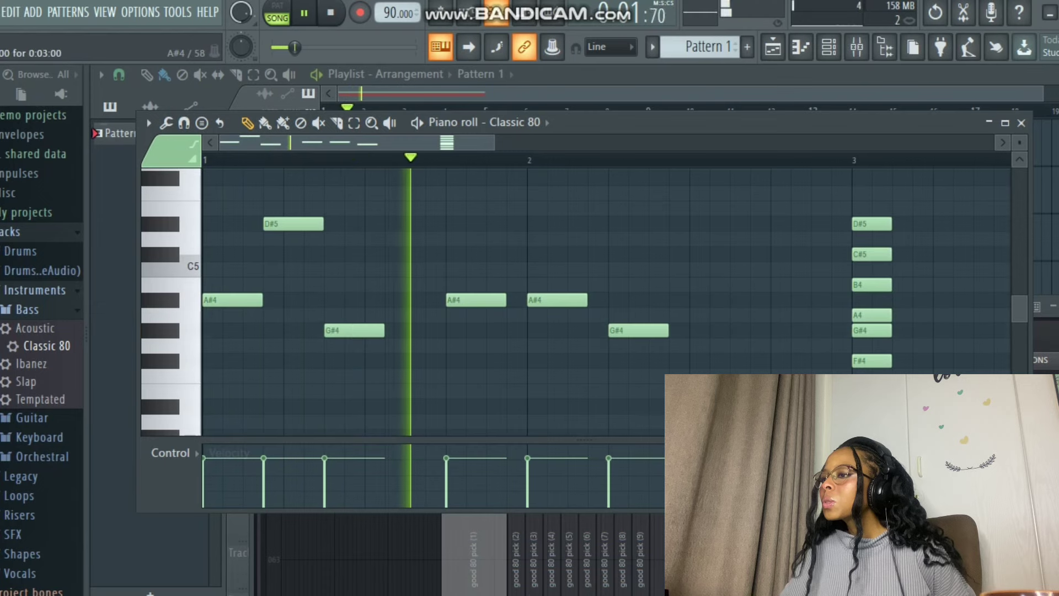
drag(557, 300, 577, 300)
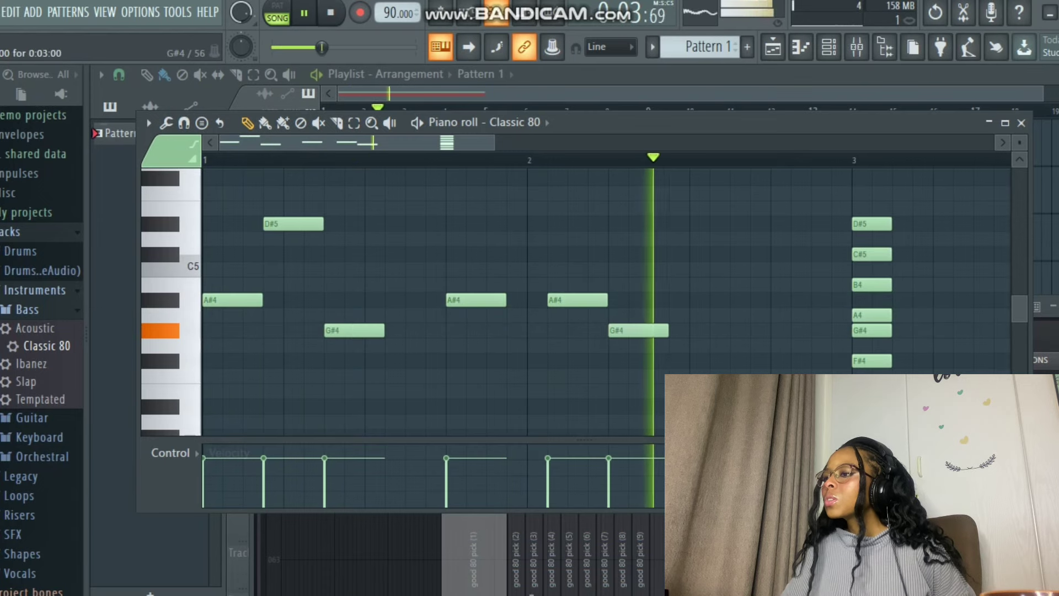
drag(638, 330, 658, 300)
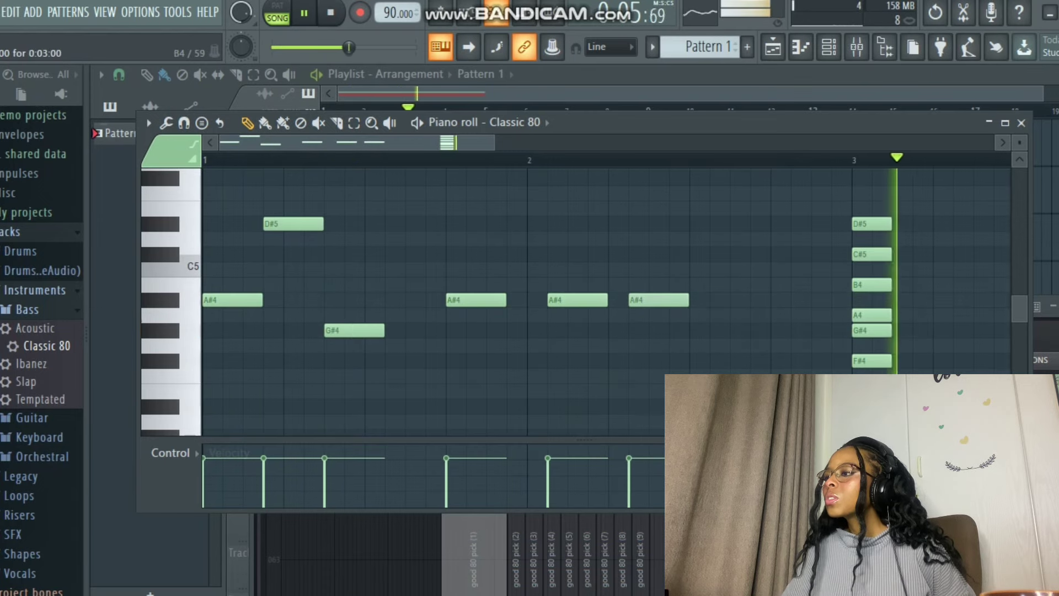
Step: Move the last three A#4 notes to step 15 of bar 1 and steps 7 and 10 of bar 2, auditioning the phrase
key(space)
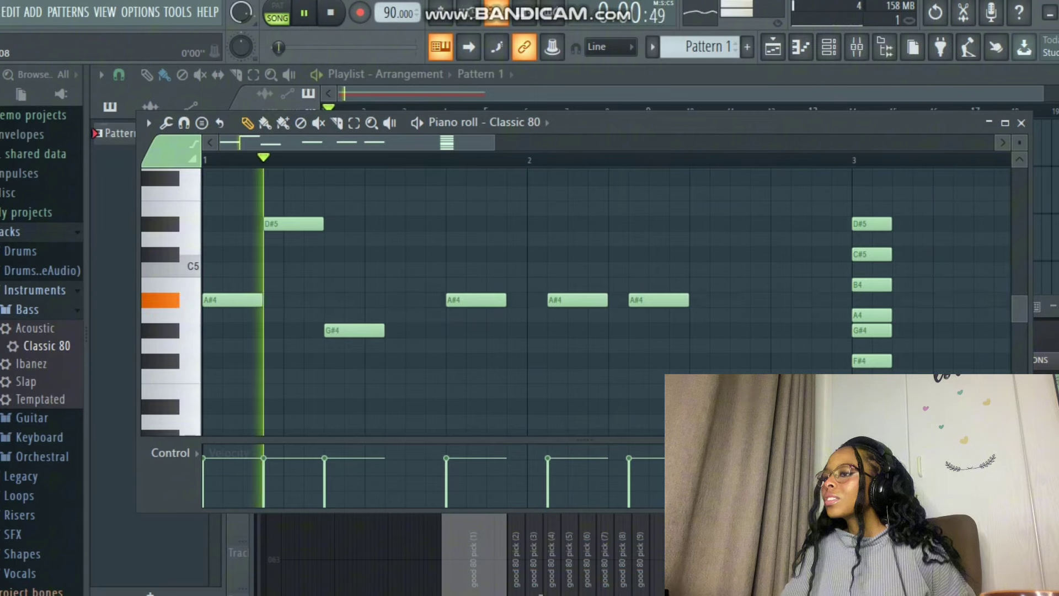
key(space)
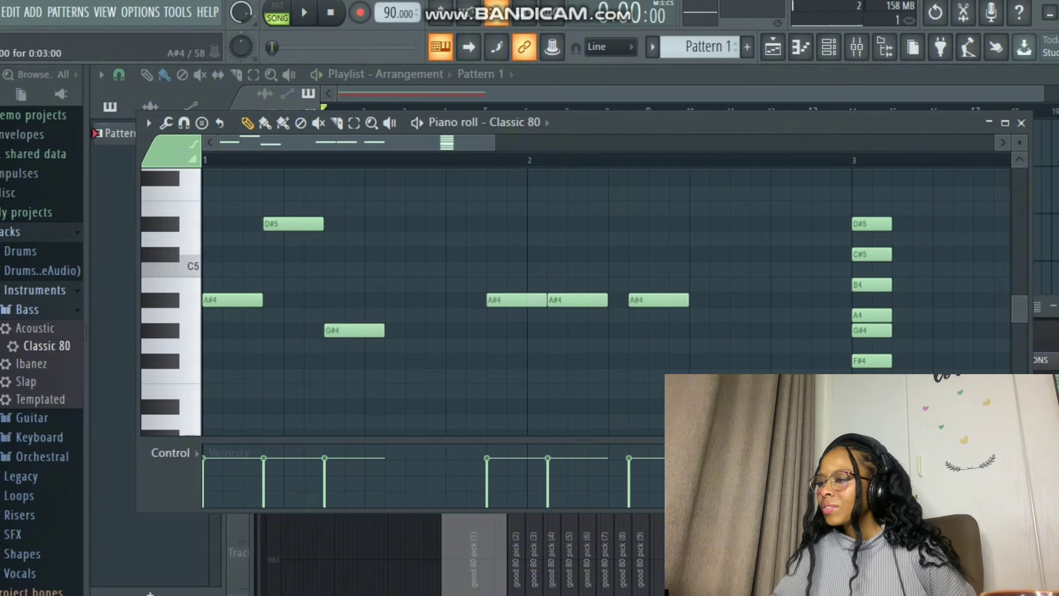
key(space)
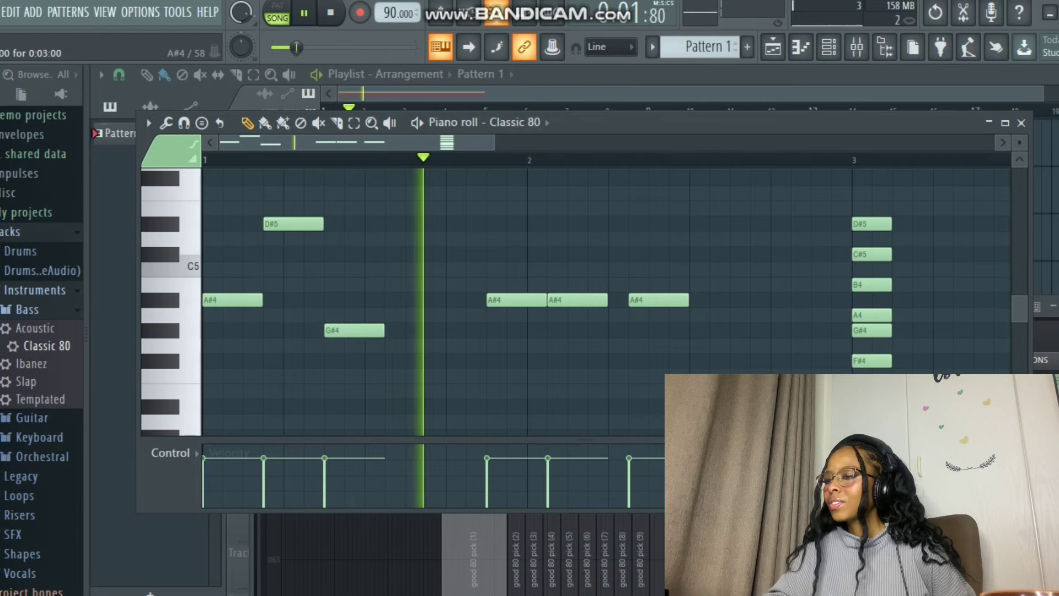
key(space)
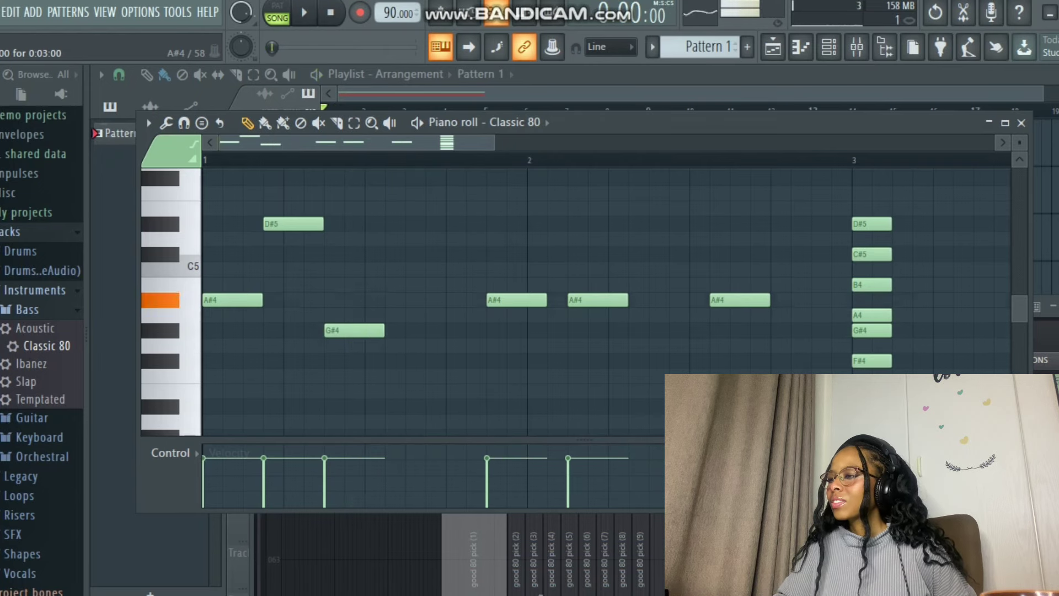
key(space)
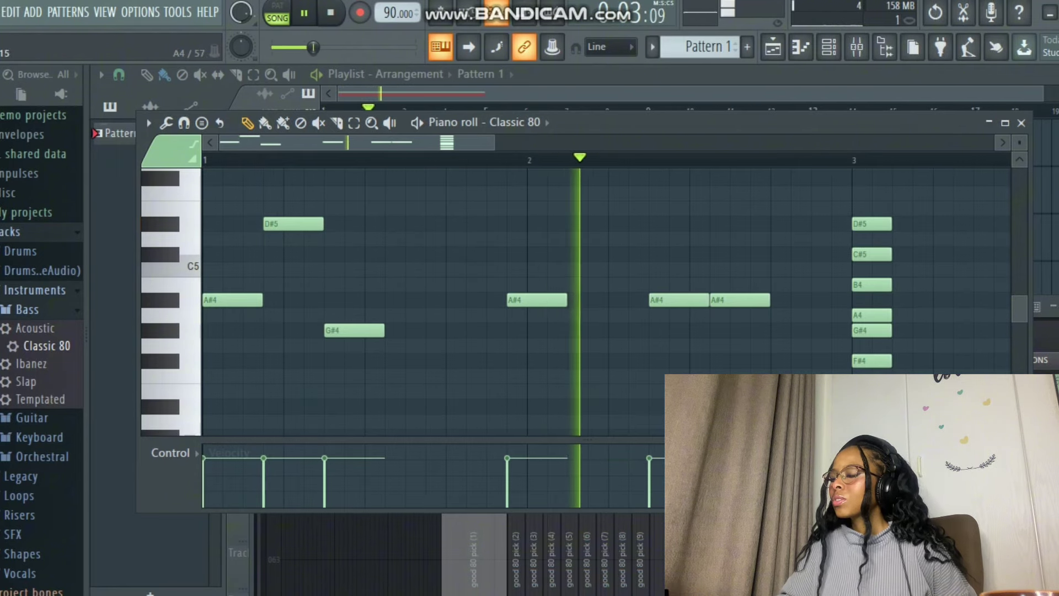
drag(536, 300, 517, 300)
key(space)
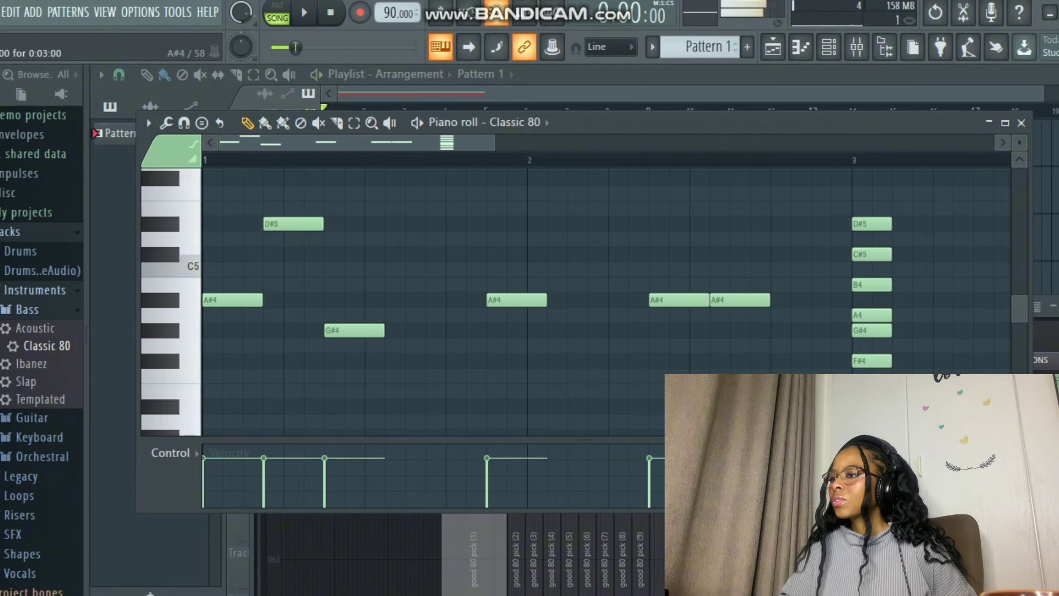
Step: Shift the last two A#4 notes earlier to steps 4 and 7 of bar 2, replaying the bassline to check the rhythm
key(space)
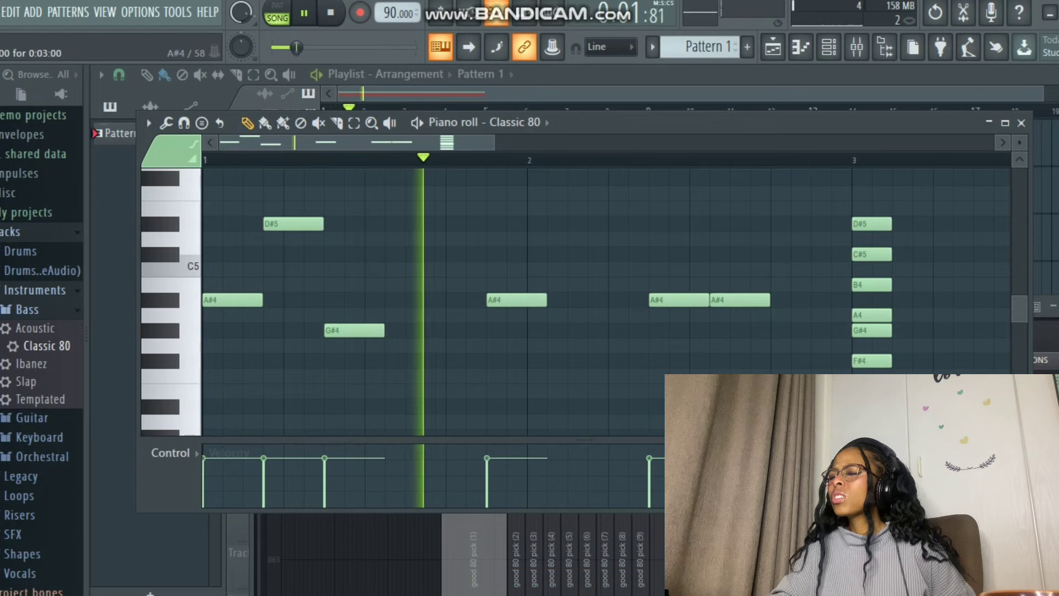
key(space)
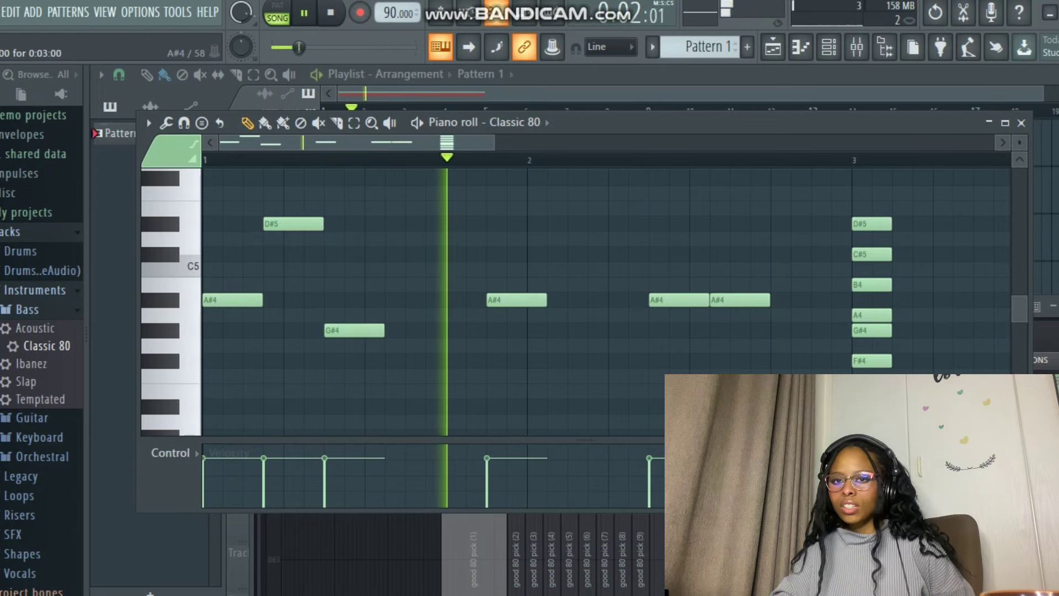
key(space)
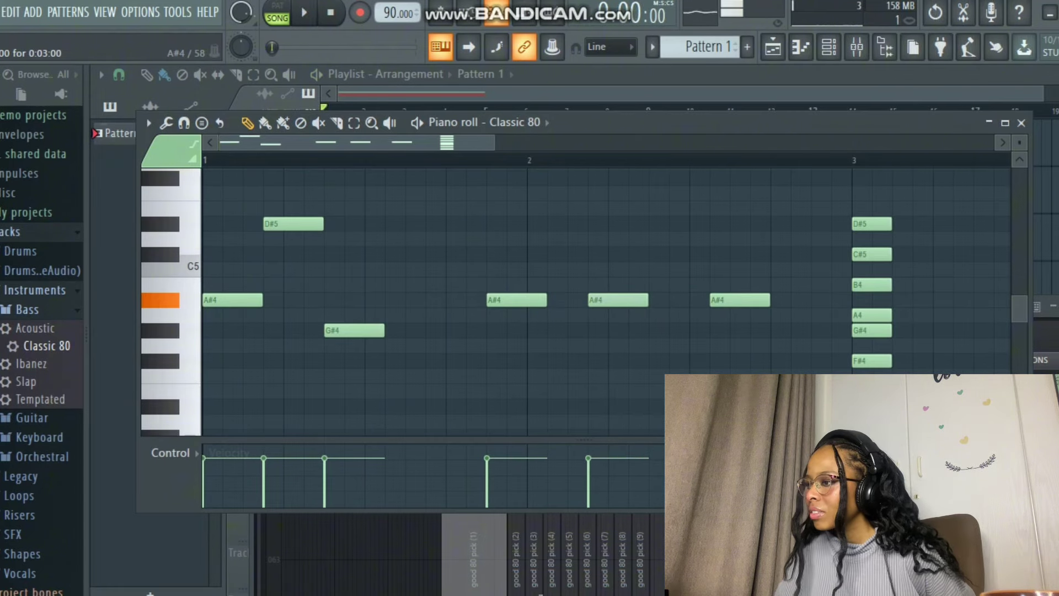
key(space)
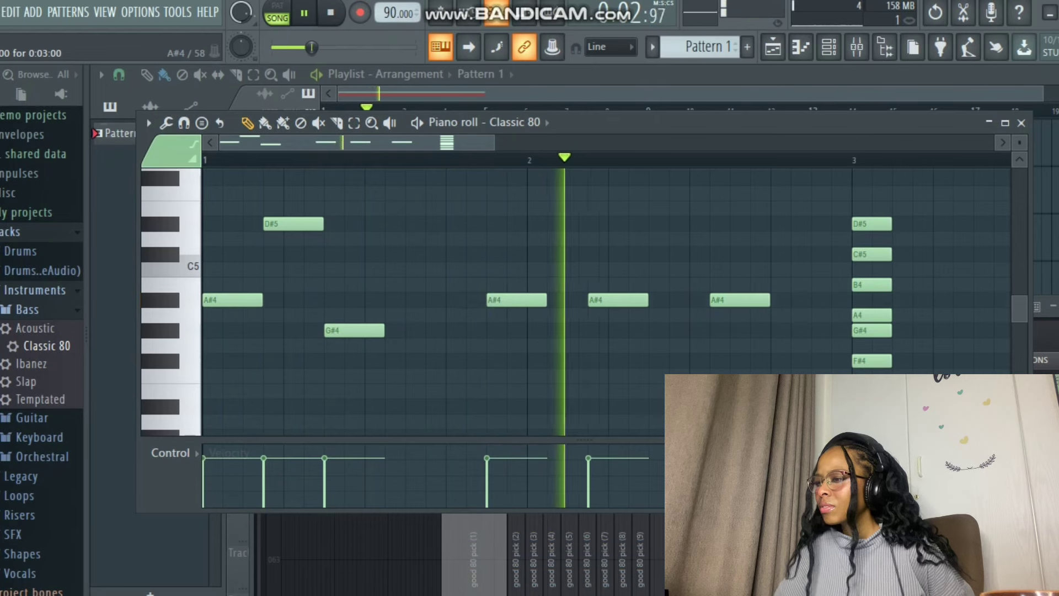
key(space)
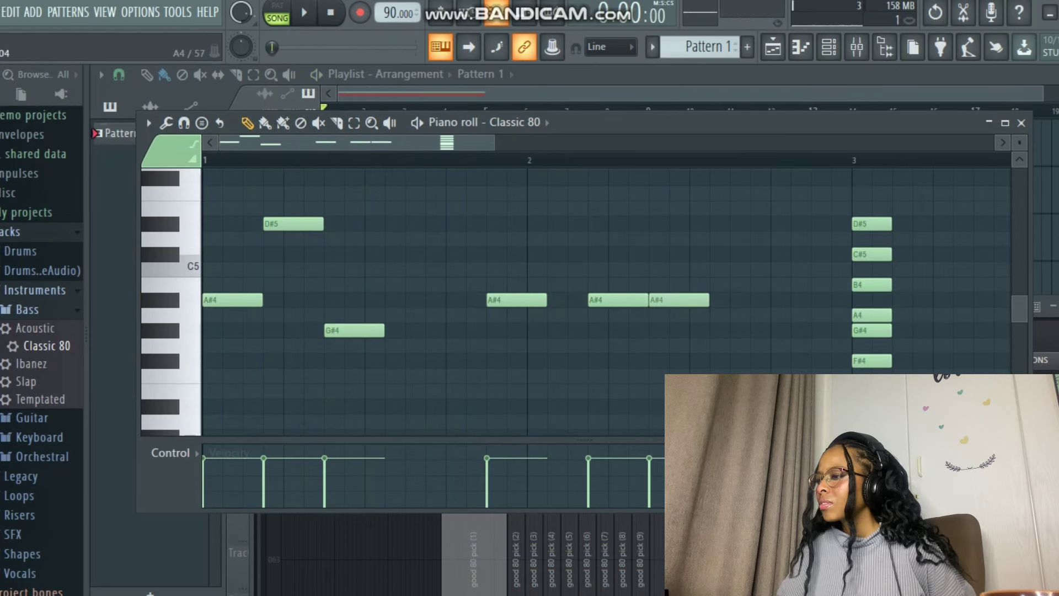
key(space)
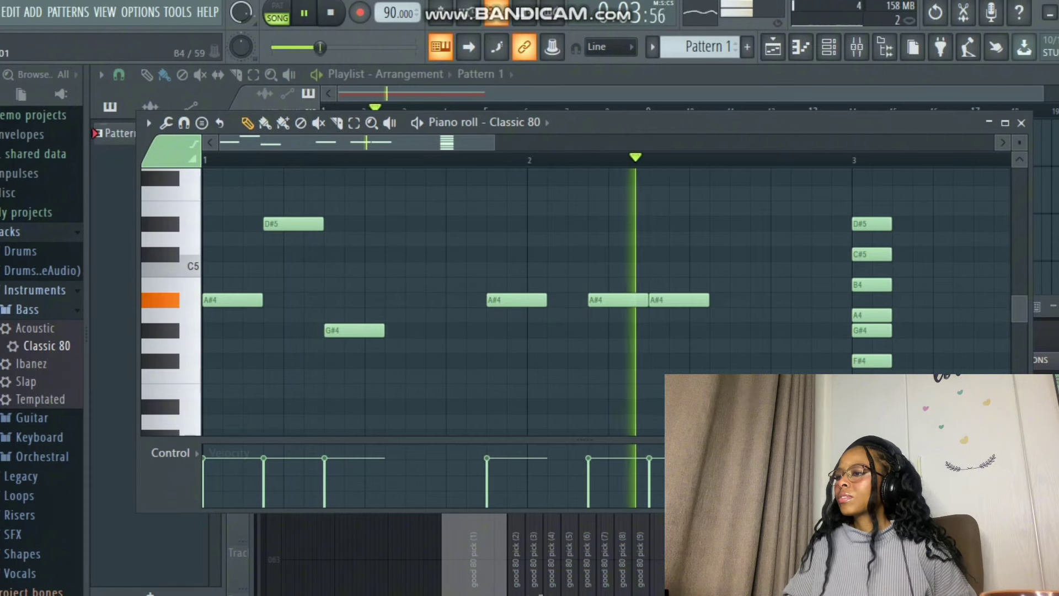
key(space)
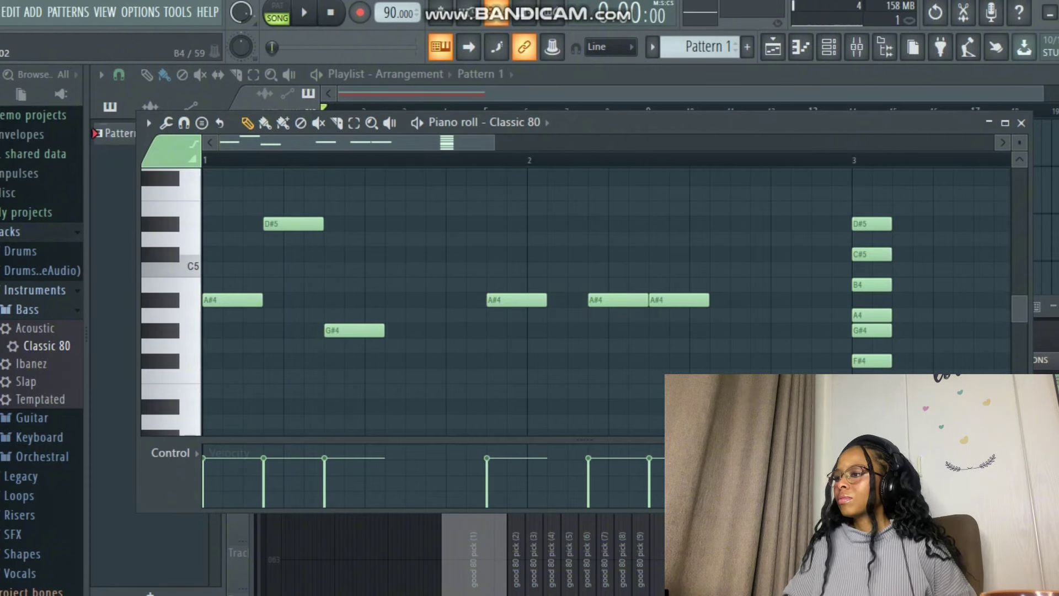
Step: Delete the scale guide notes at bar 3, duplicate the whole six-note bassline to start there, and play it
right_click(872, 224)
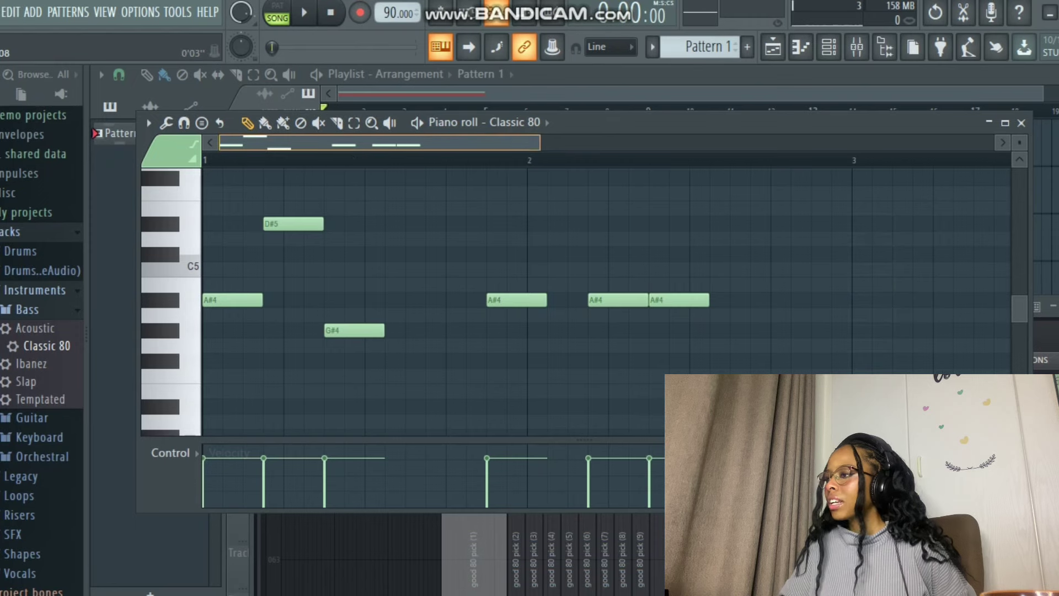
drag(539, 143, 943, 142)
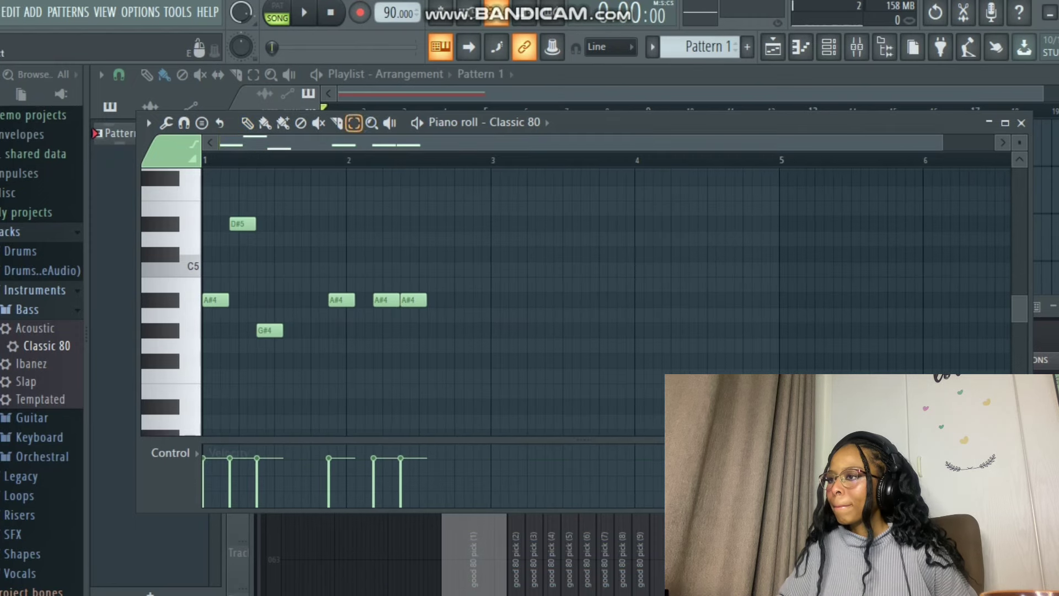
drag(530, 334, 203, 201)
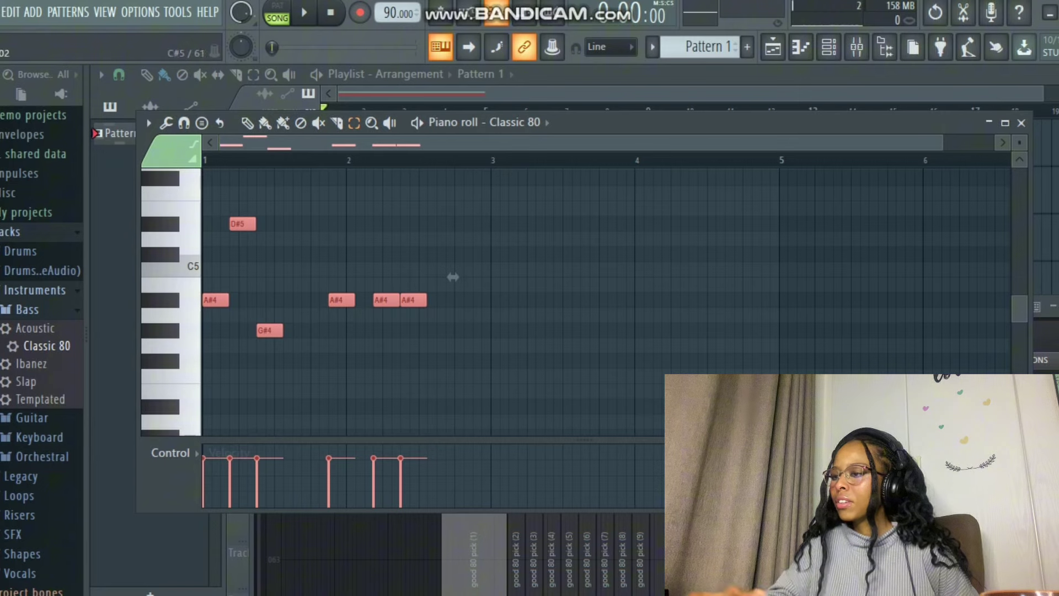
key(ctrl+b)
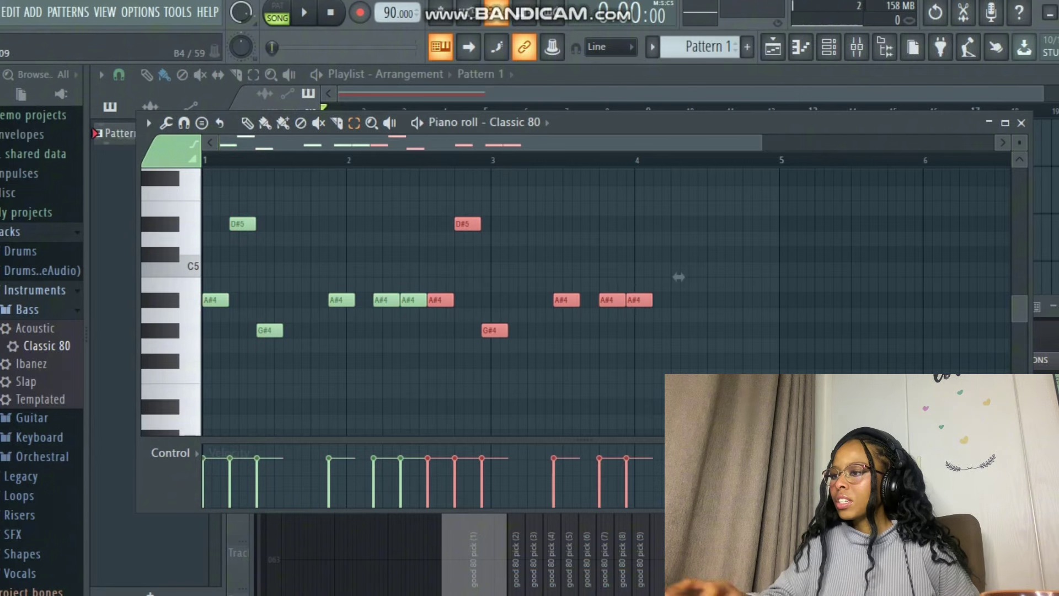
drag(678, 277, 741, 277)
key(space)
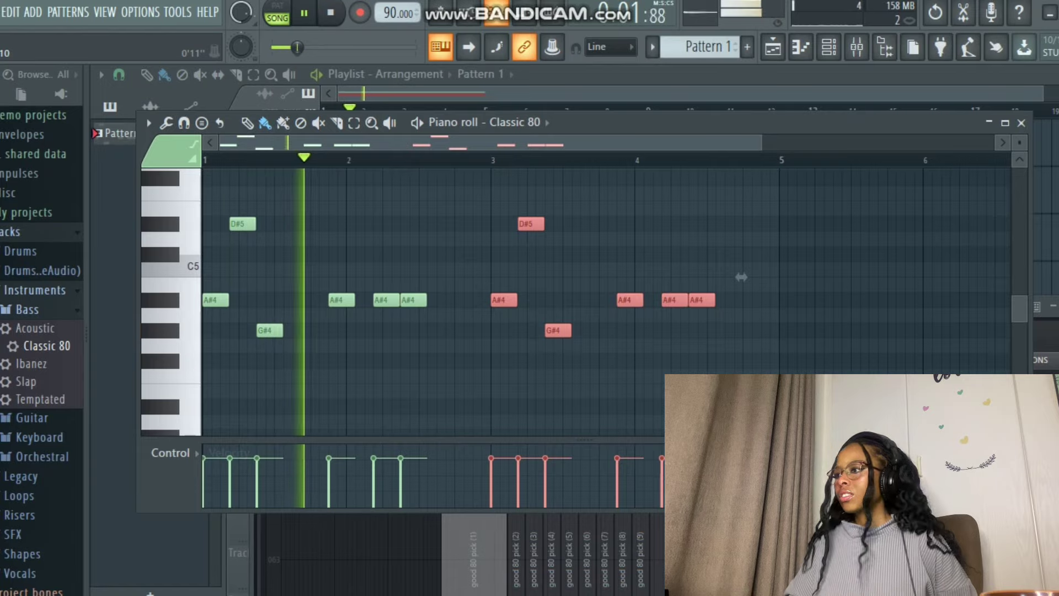
Step: Save the project as "10 mins" in the "any works" folder
key(ctrl+s)
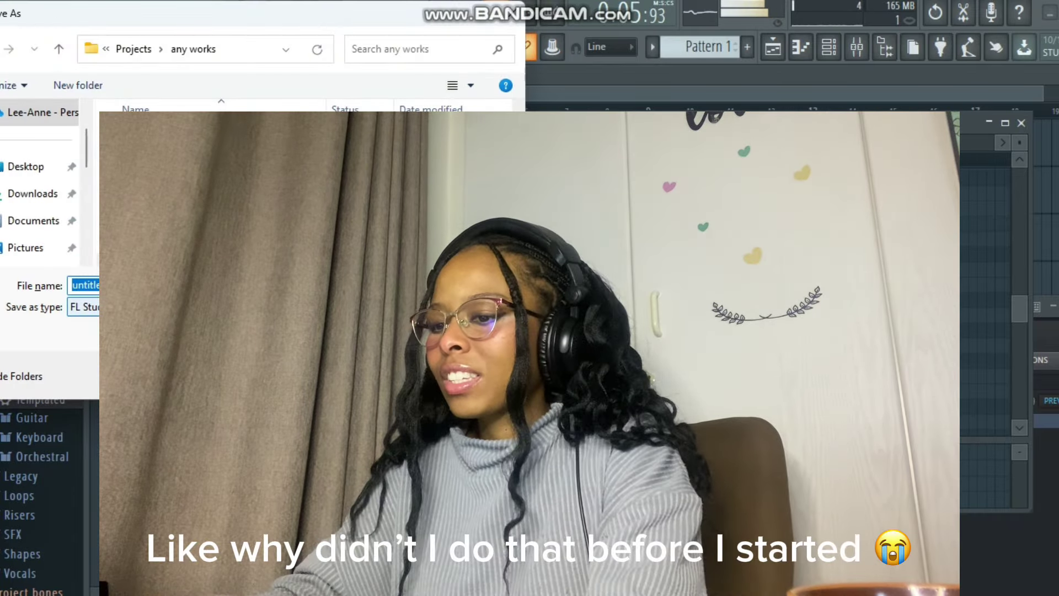
text(10 min)
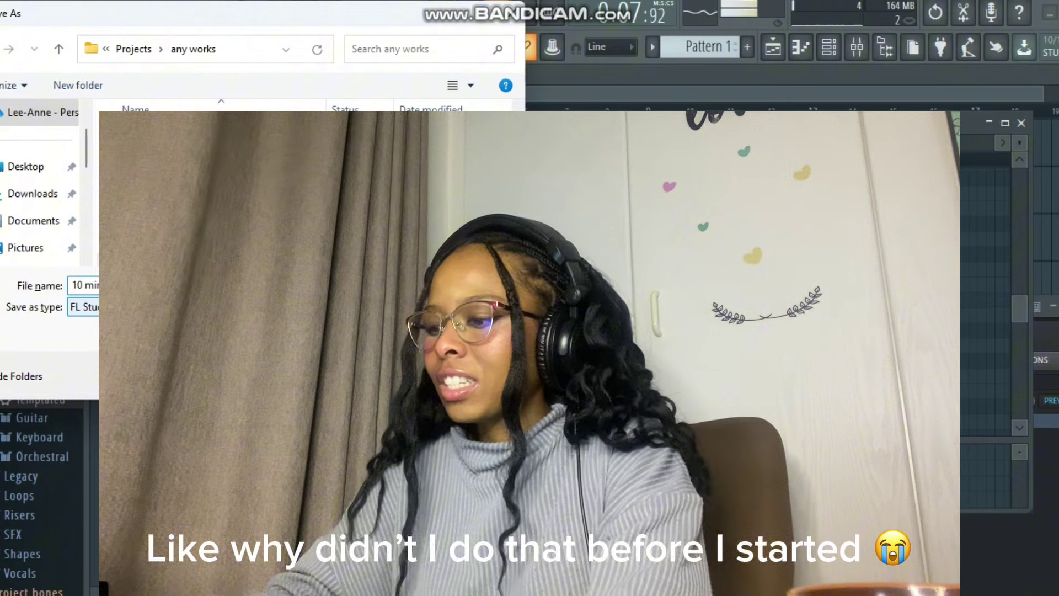
key(Return)
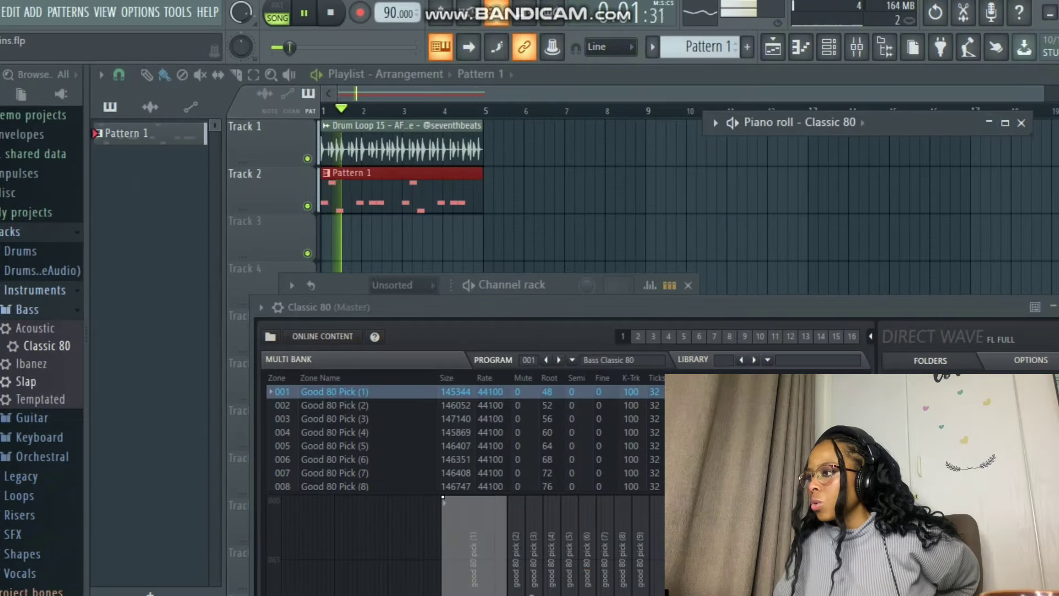
Step: Add the Orchestral Strings Section instrument as a new channel in the channel rack
click(42, 457)
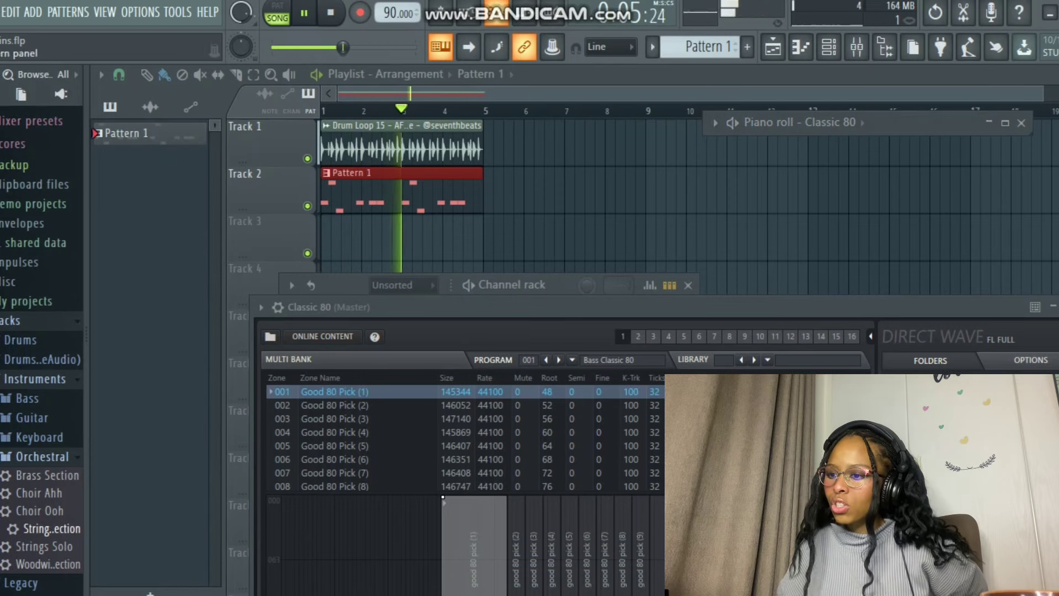
click(828, 46)
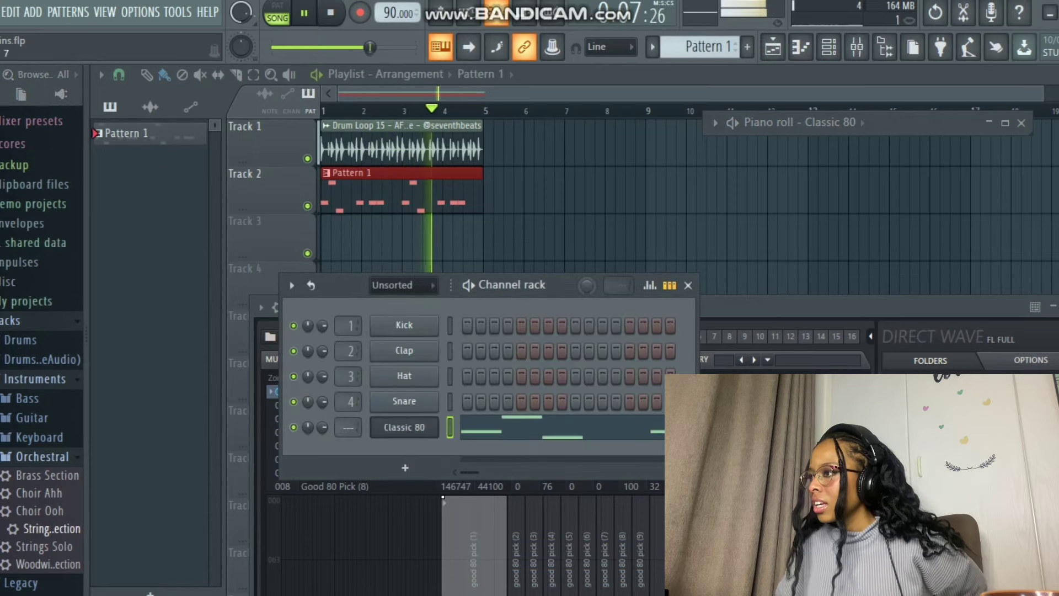
drag(57, 528, 386, 486)
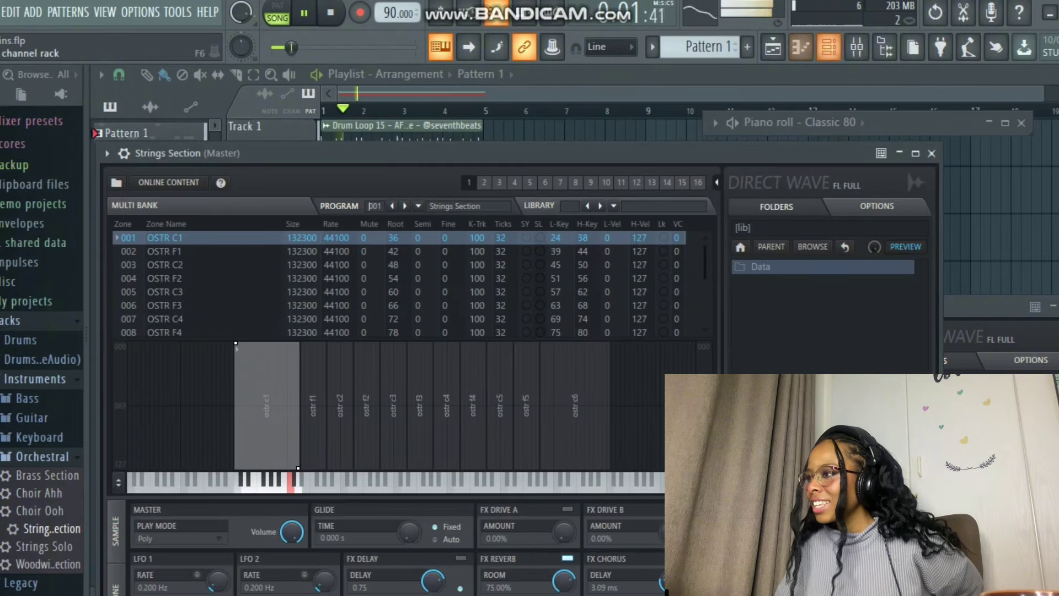
Step: Open the Strings Section piano roll and enter three-step A#4, D#5 and G#4 notes on beats 1, 2 and 3 of bar 1
key(F6)
right_click(436, 453)
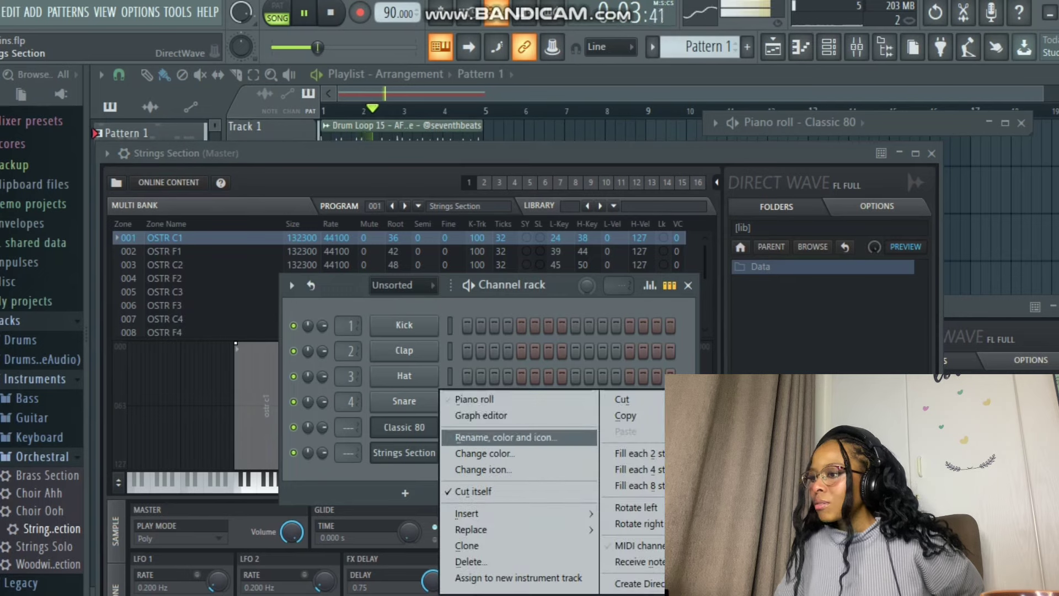
click(458, 397)
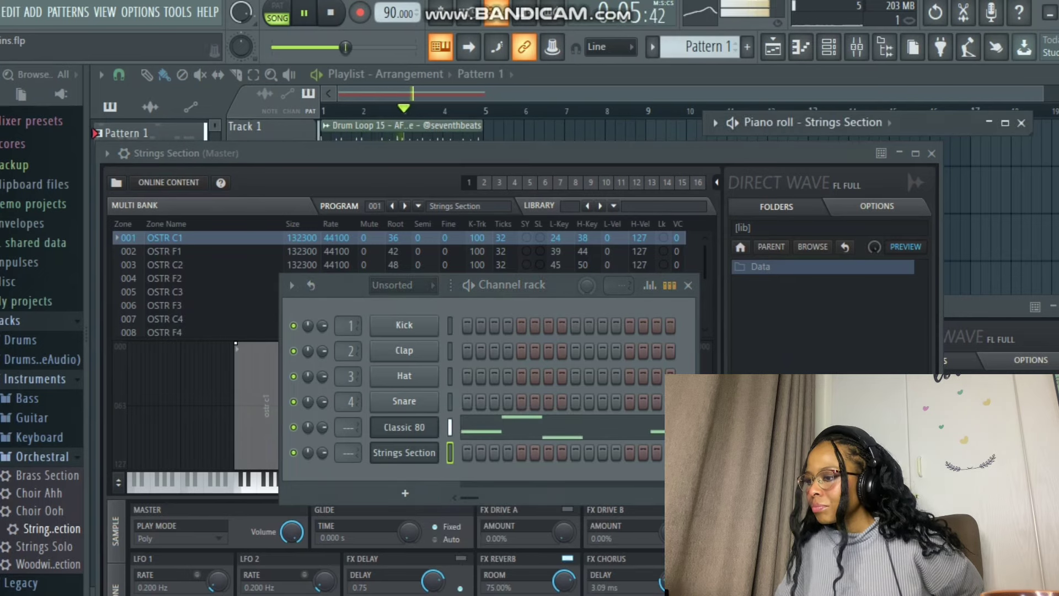
click(801, 47)
click(800, 47)
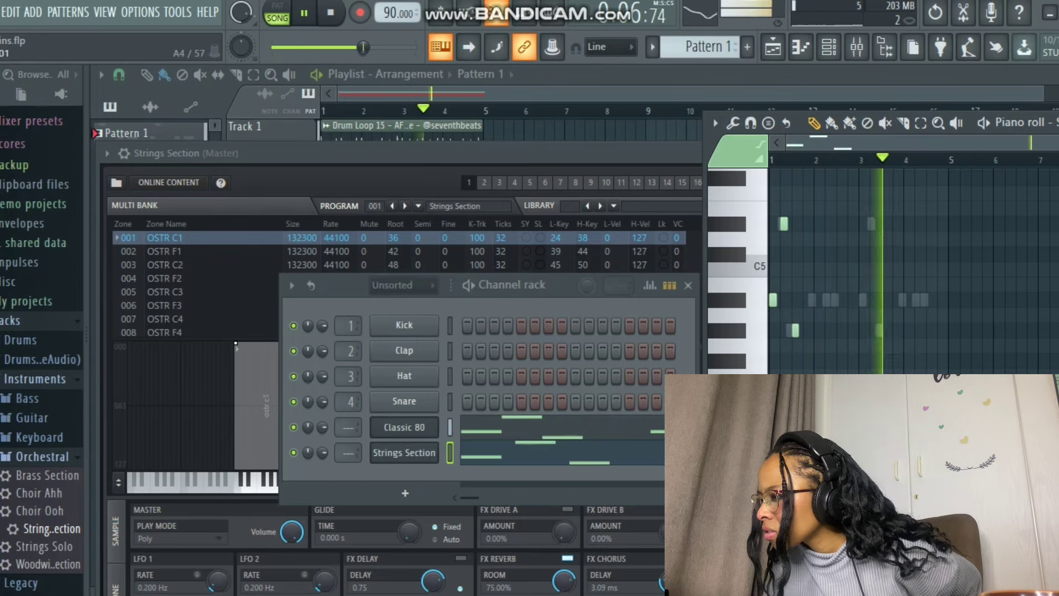
drag(1024, 123, 499, 121)
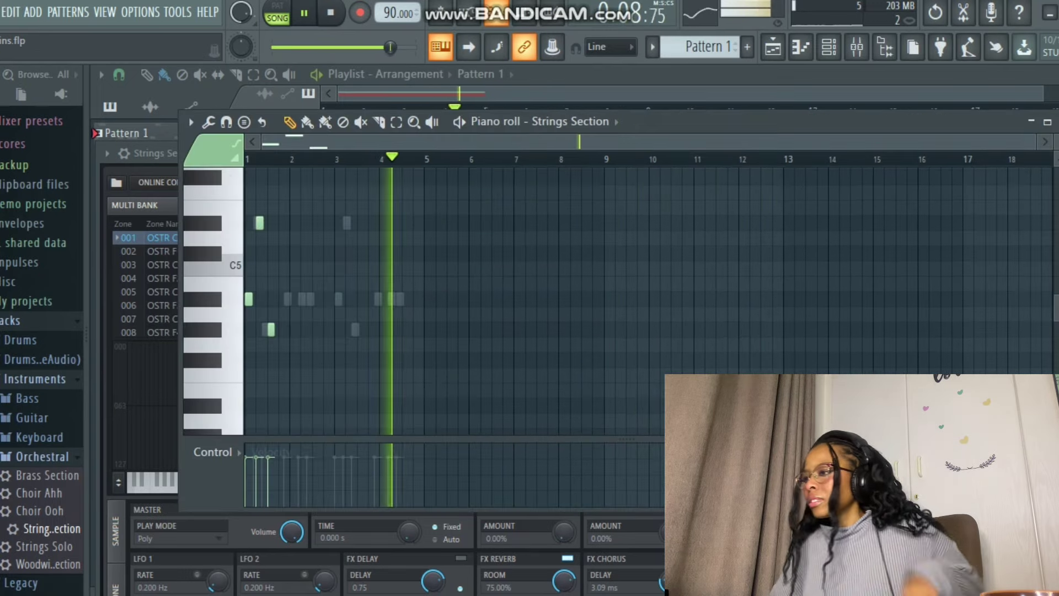
scroll(248, 239, up, 5)
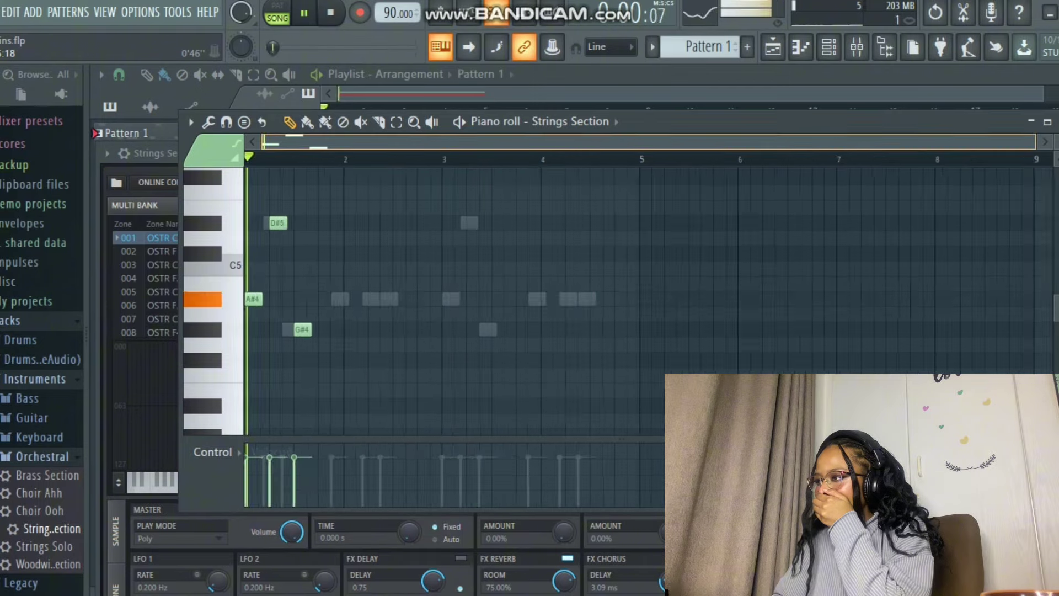
key(space)
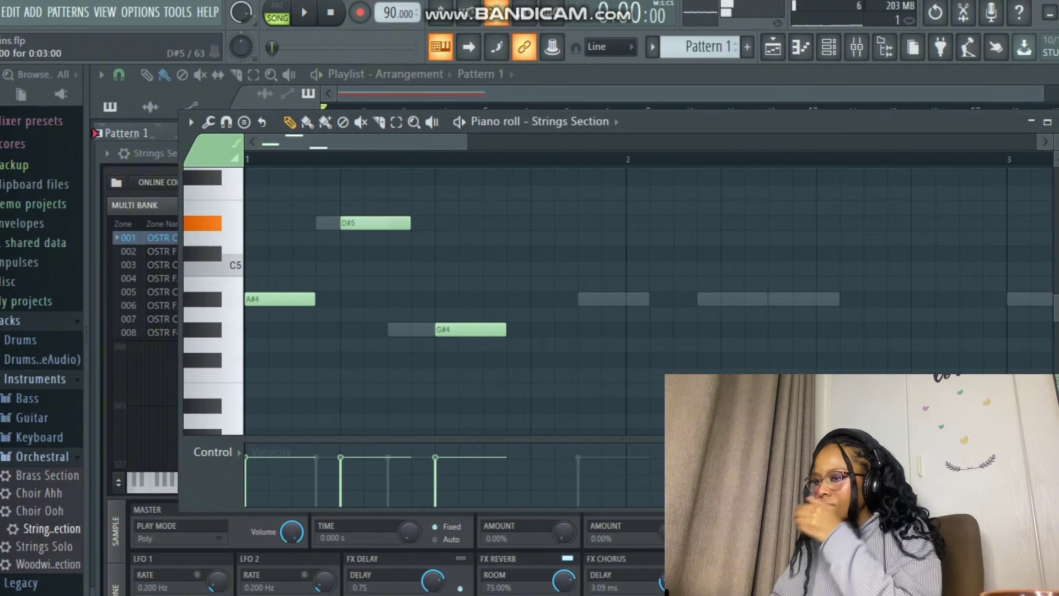
Step: Undo the shift of the D#5 and G#4 notes and complete the Strings Section melody over the bassline's ghost notes through bar 4
key(ctrl+z)
key(space)
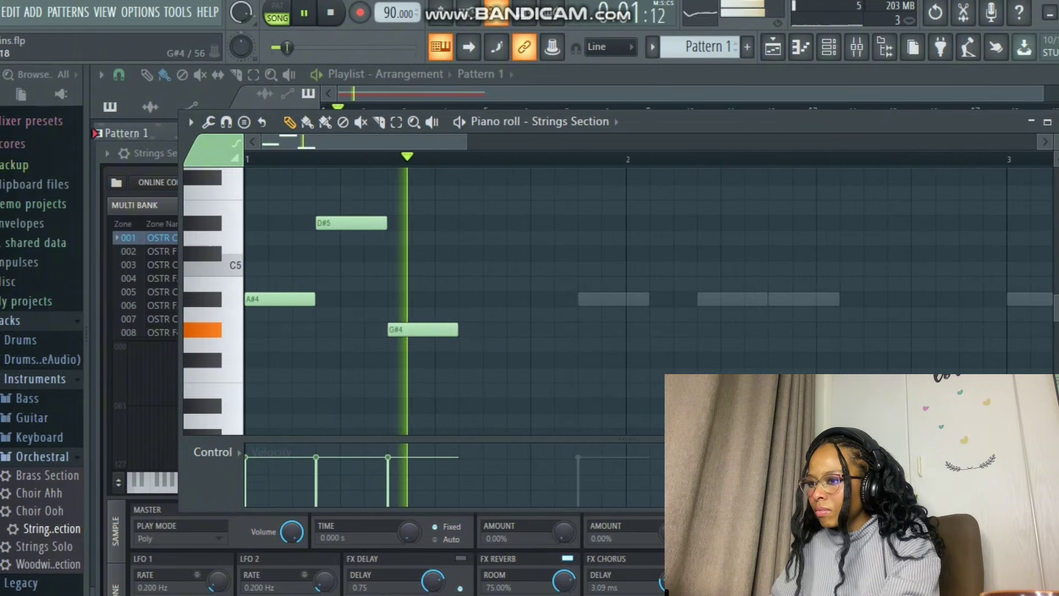
click(588, 300)
click(707, 300)
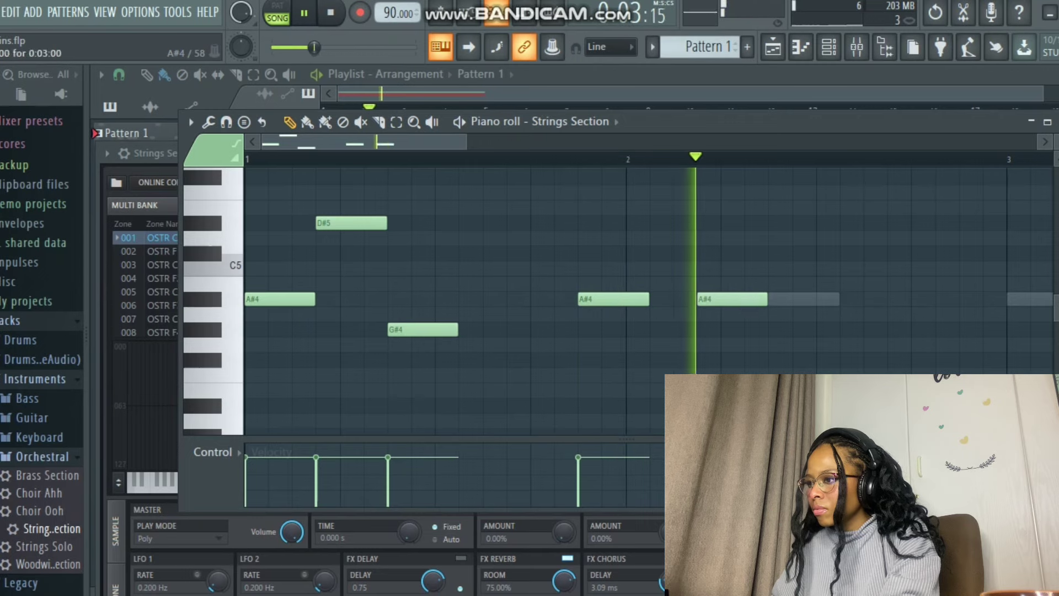
click(779, 300)
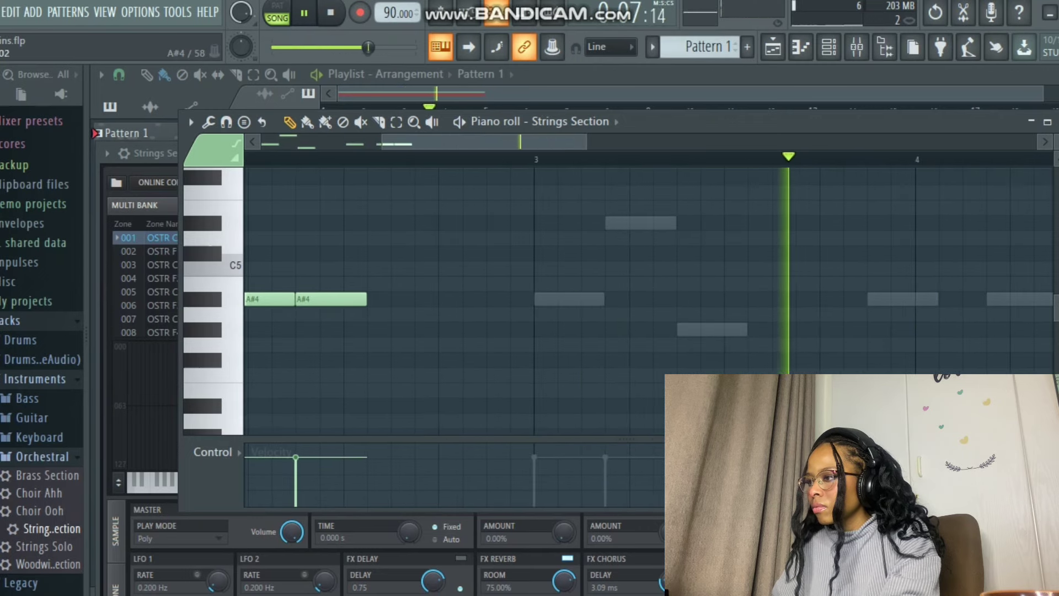
click(545, 300)
click(616, 224)
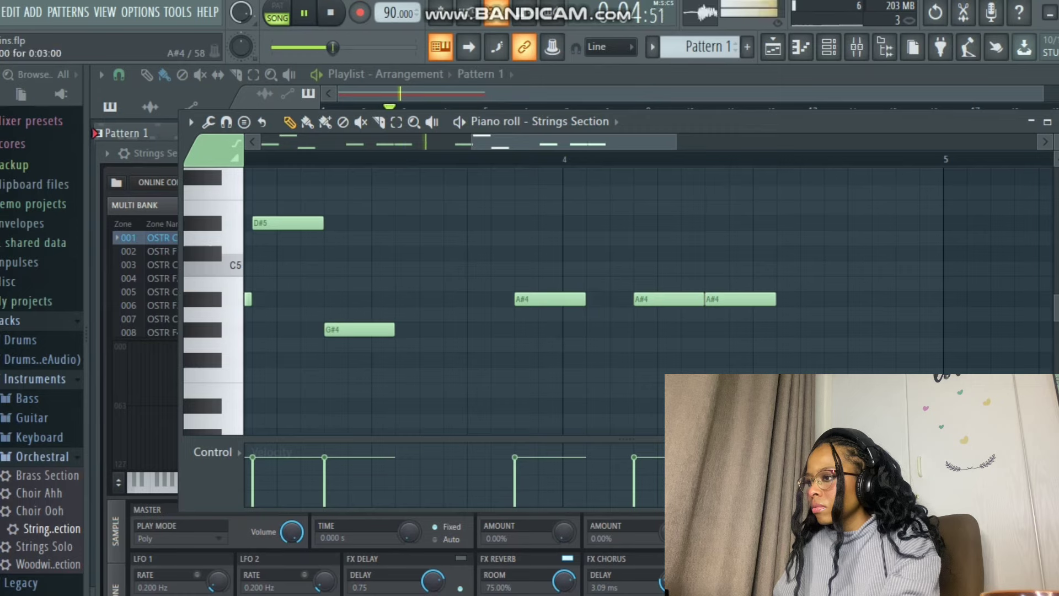
Step: Try Strings Solo, Woodwind Section, Brass Section and Choir Ahh in place of the channel's Strings Section instrument
click(773, 48)
click(773, 48)
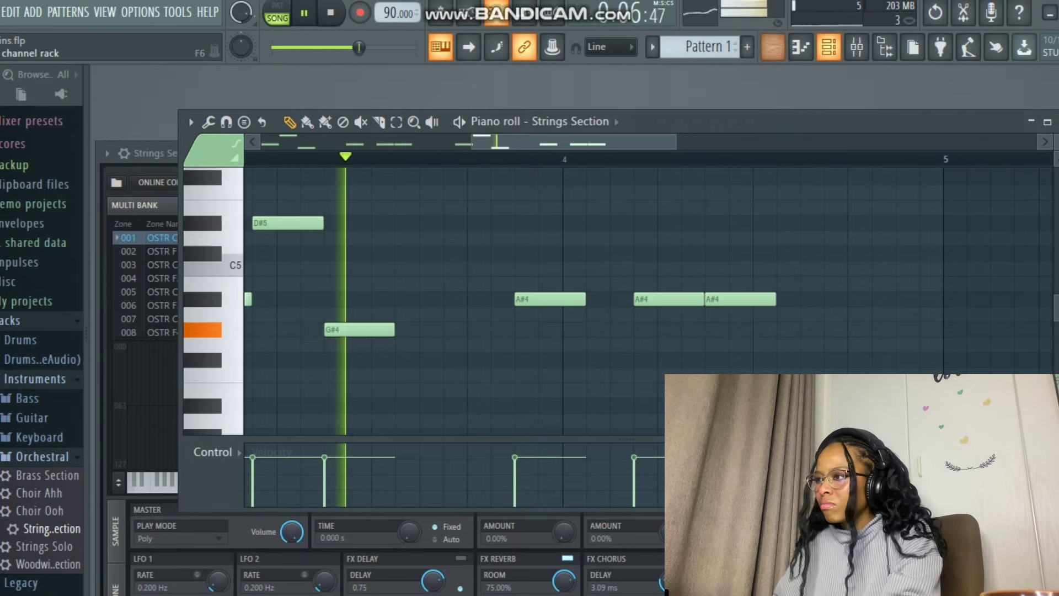
click(829, 48)
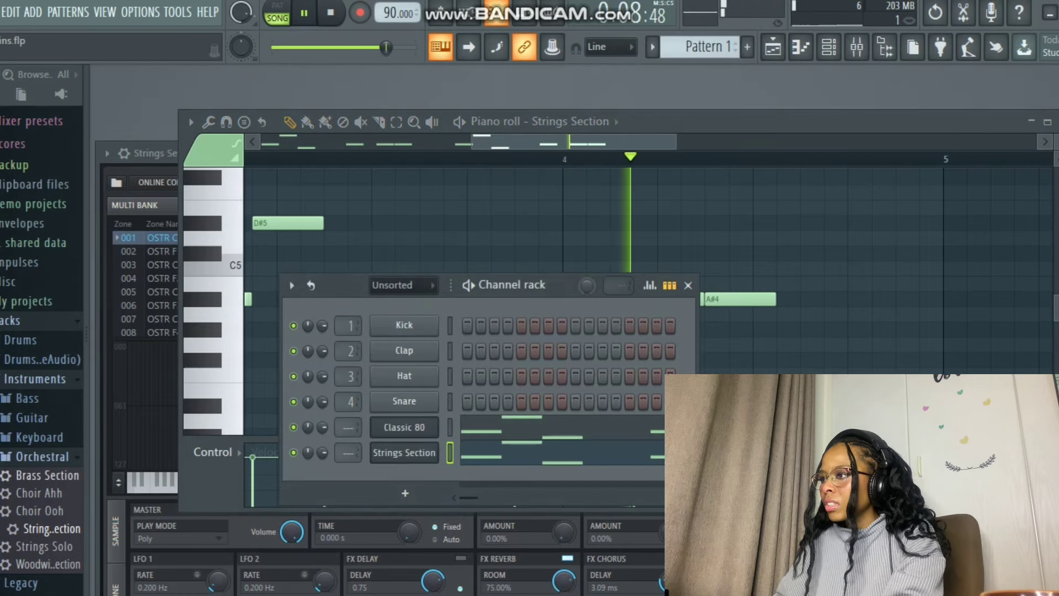
drag(51, 546, 386, 454)
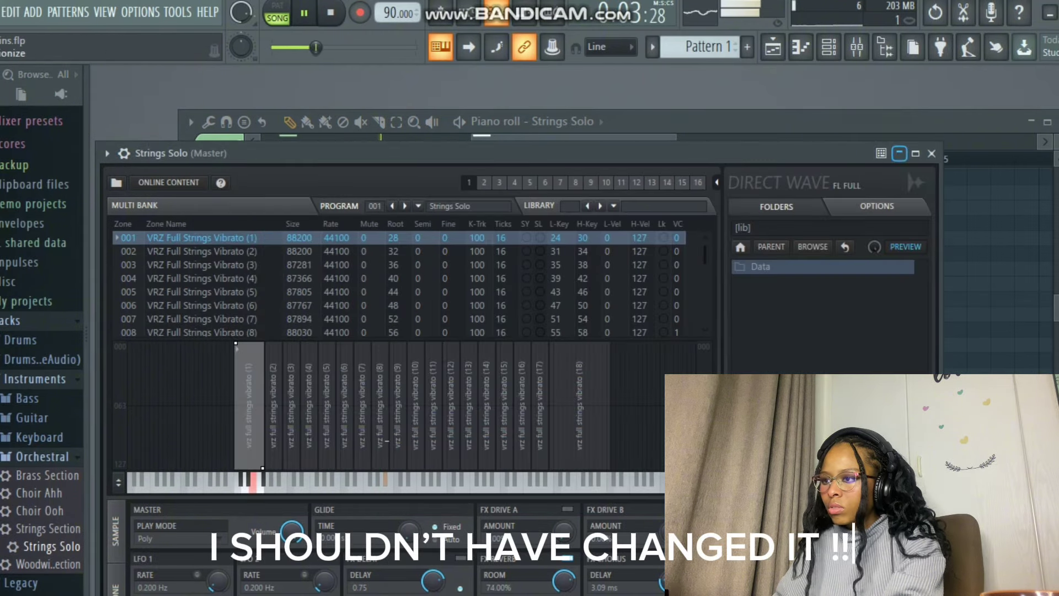
click(899, 154)
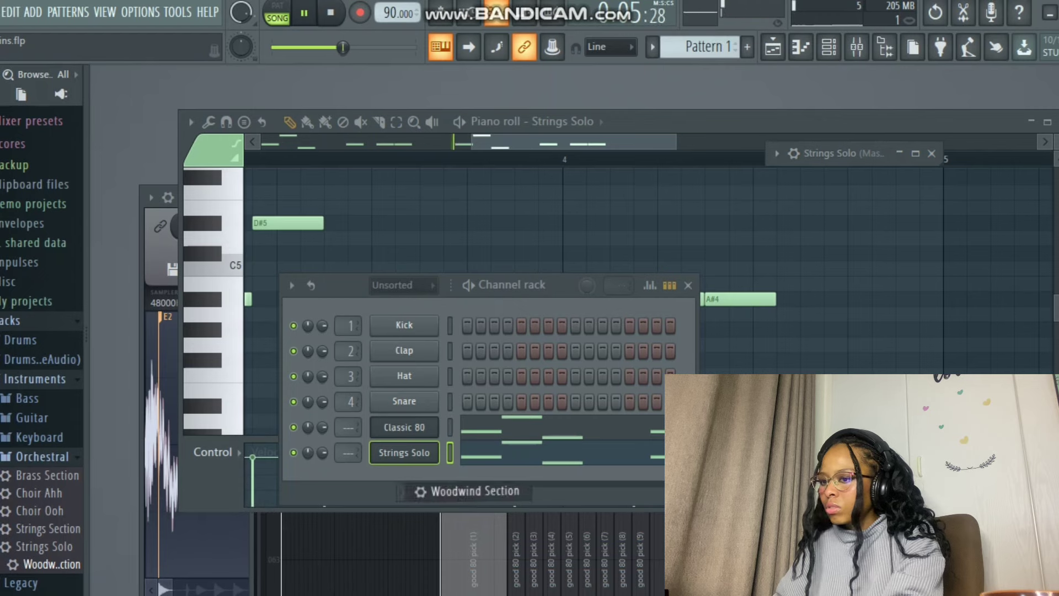
drag(417, 488, 404, 453)
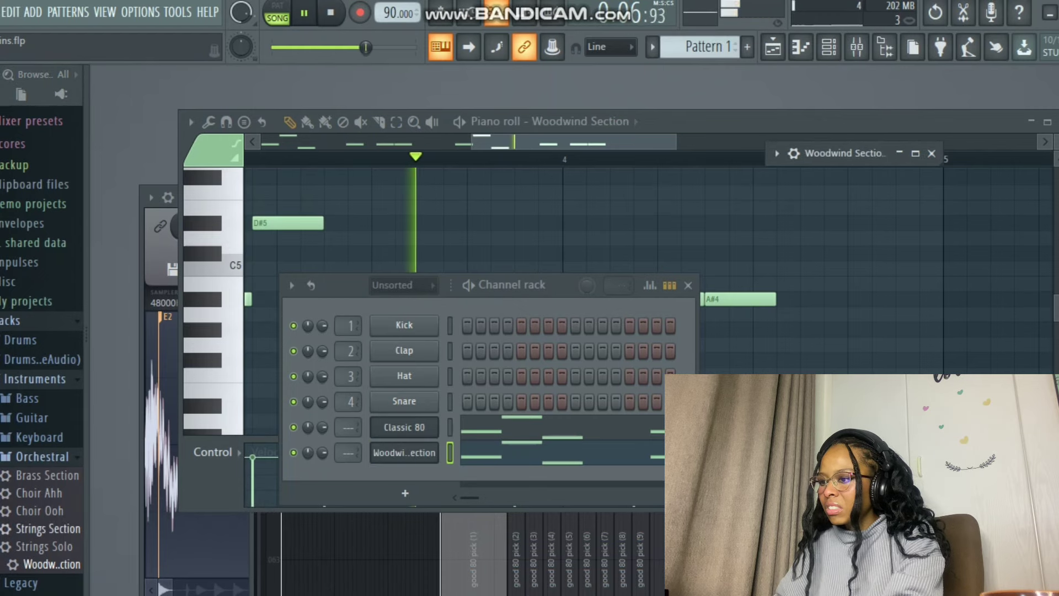
drag(52, 475, 404, 452)
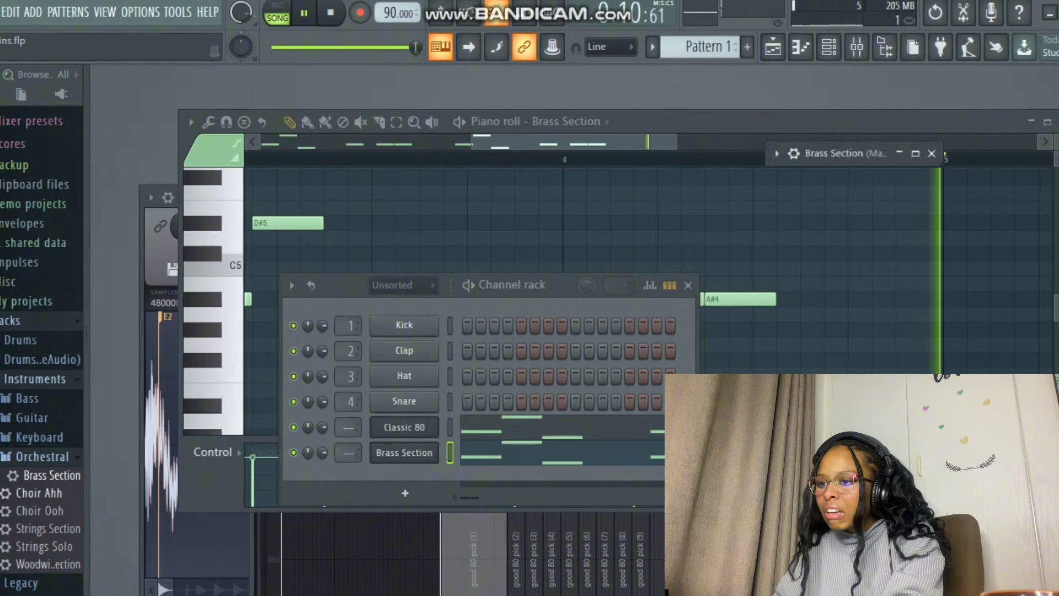
drag(46, 493, 405, 452)
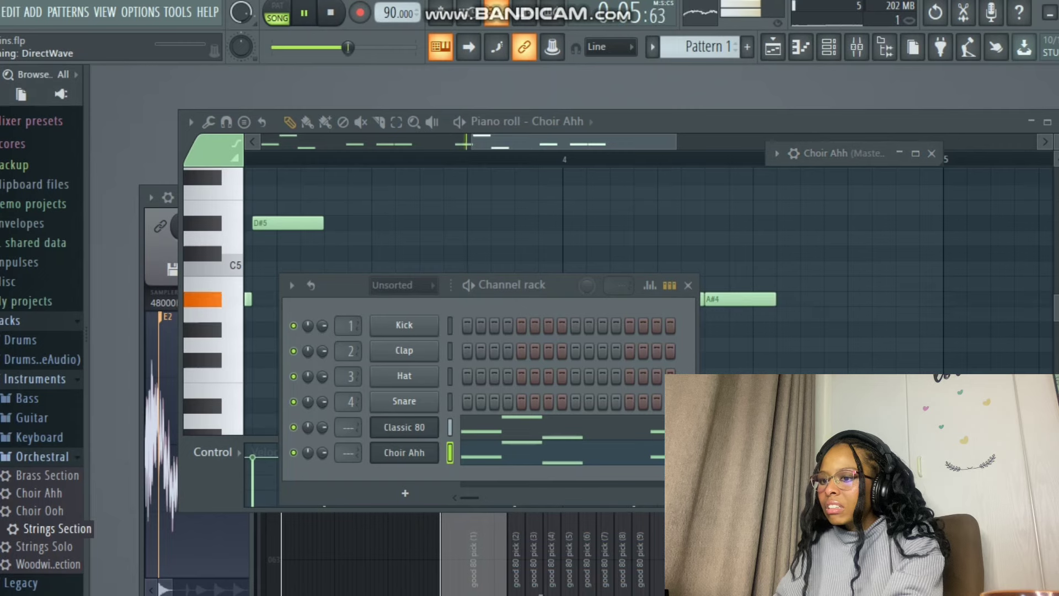
Step: Try the Rhodes keyboard instrument on the melody channel and put the Orchestral Strings Section back
click(39, 437)
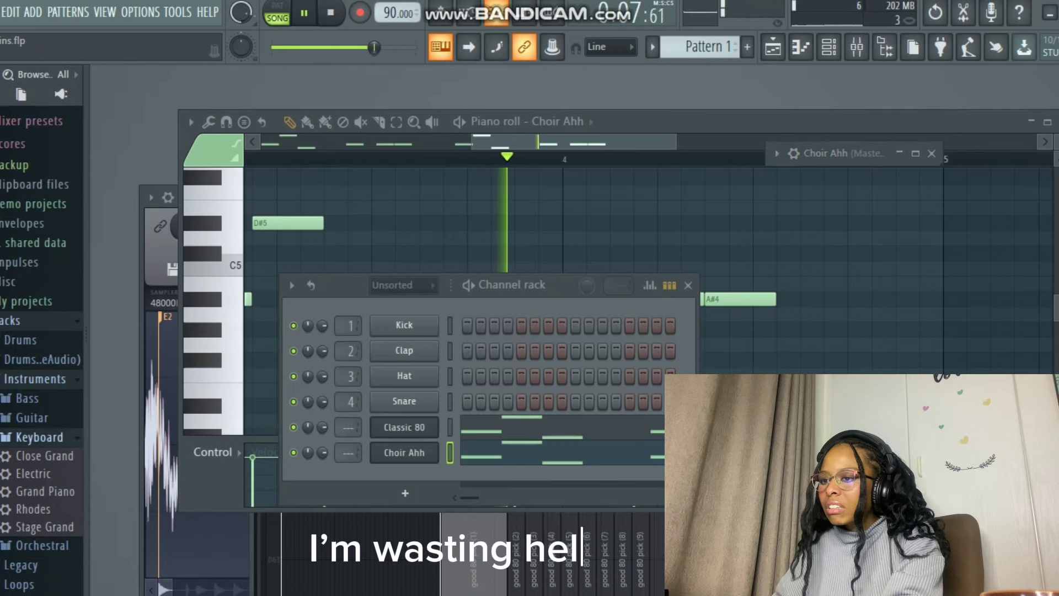
drag(33, 509, 404, 453)
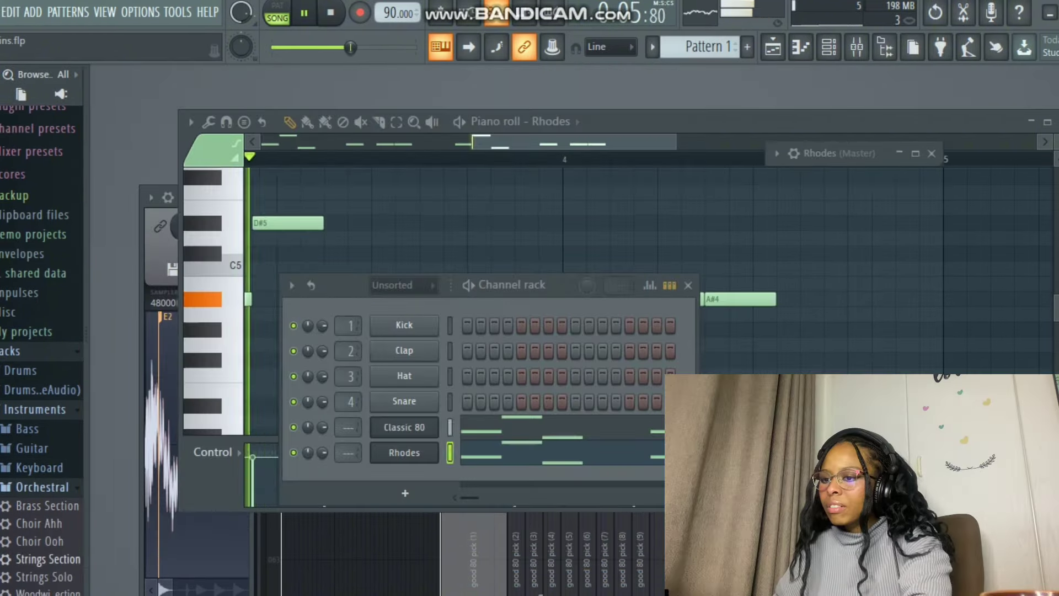
drag(47, 559, 405, 454)
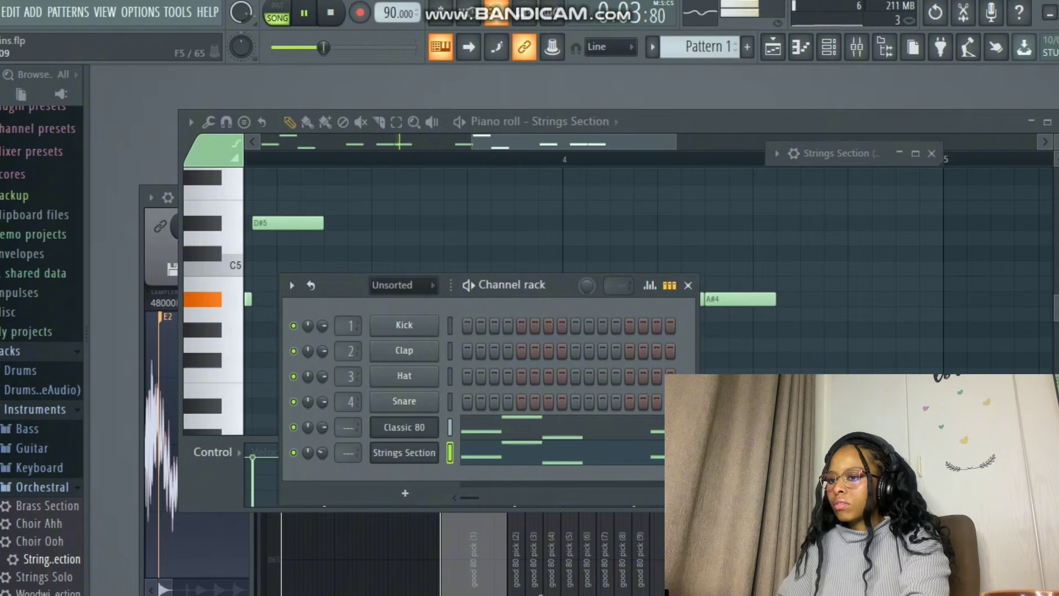
Step: Add the GMS synthesizer as a new channel in the channel rack
click(40, 468)
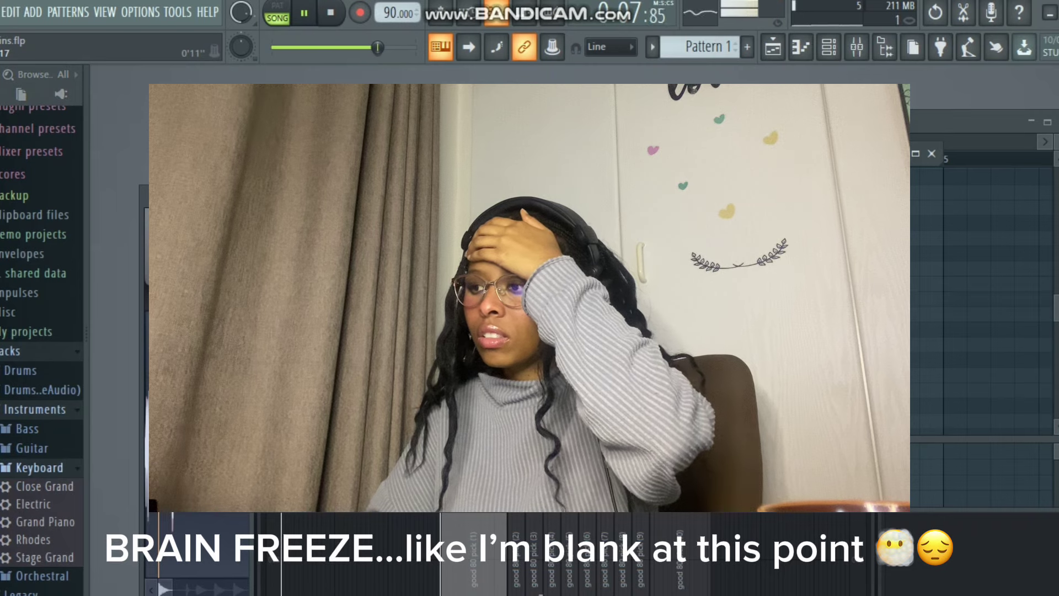
click(1057, 122)
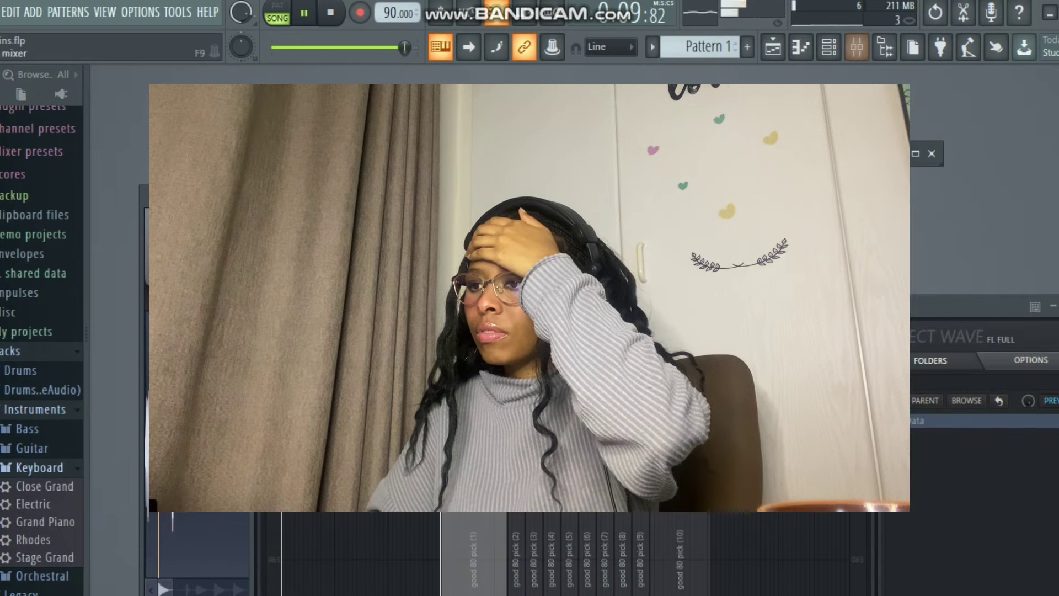
click(801, 47)
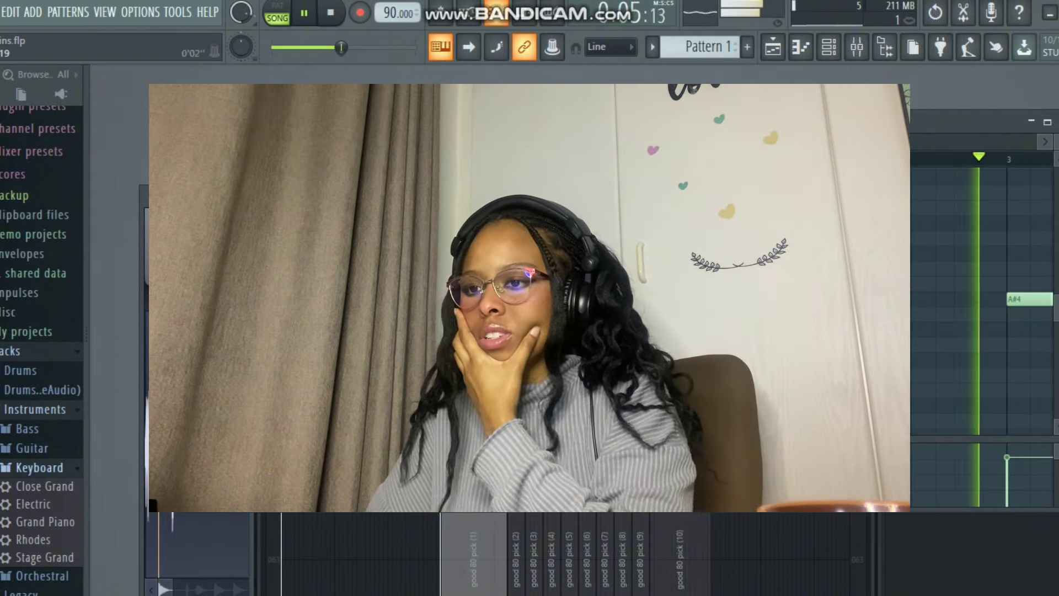
click(829, 48)
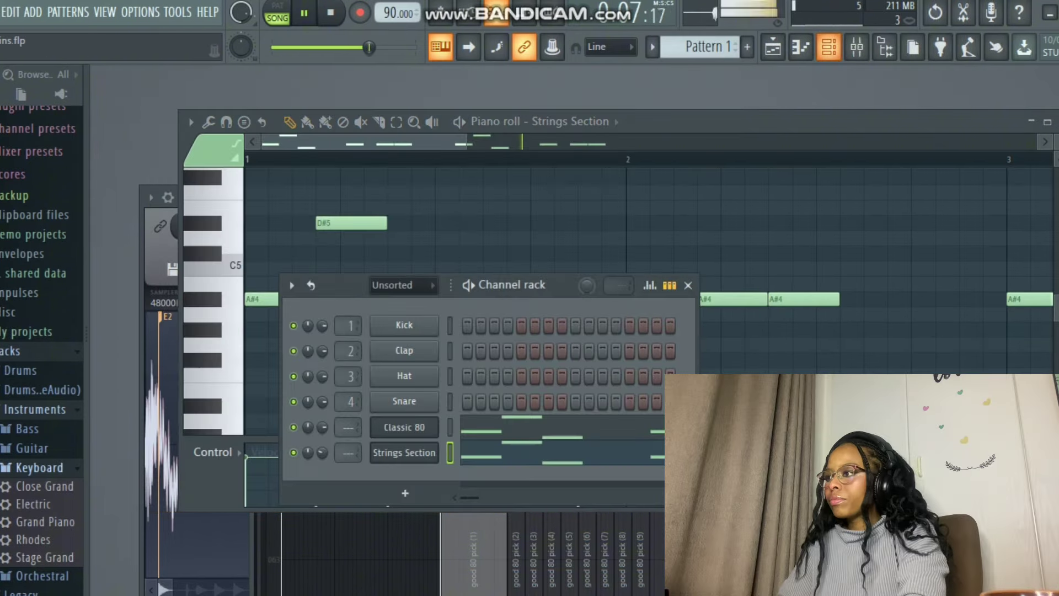
click(405, 492)
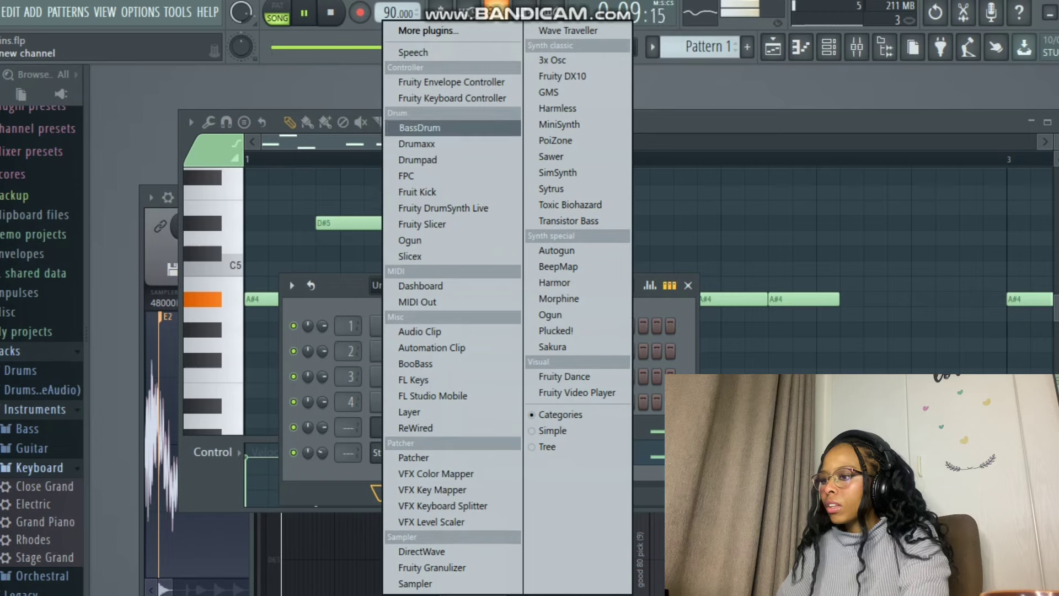
click(549, 92)
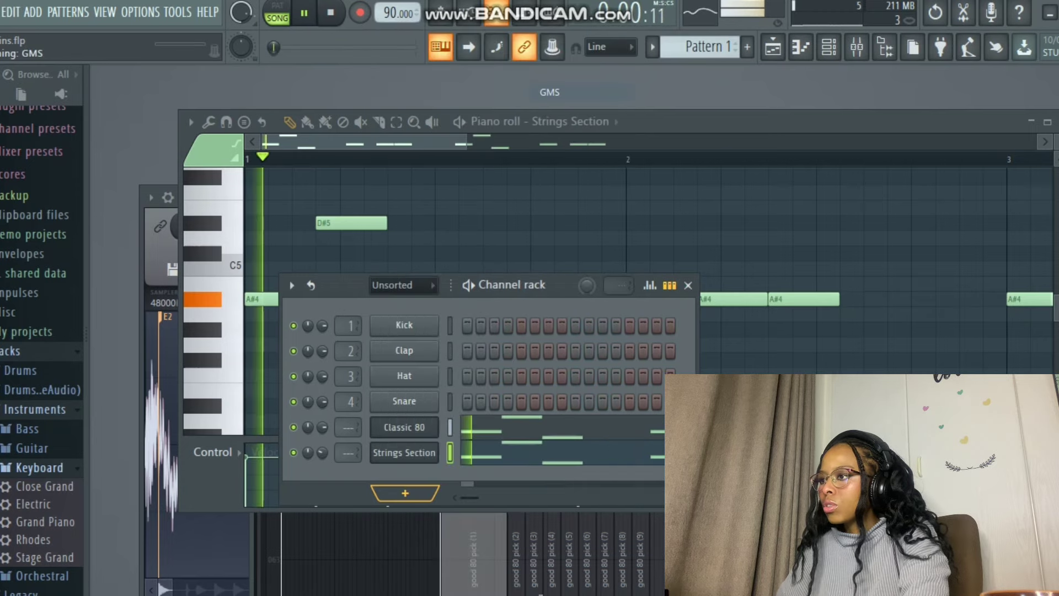
Step: Load the Texture 2 MC preset from the Pads & Textures bank of the GMS presets library
click(454, 337)
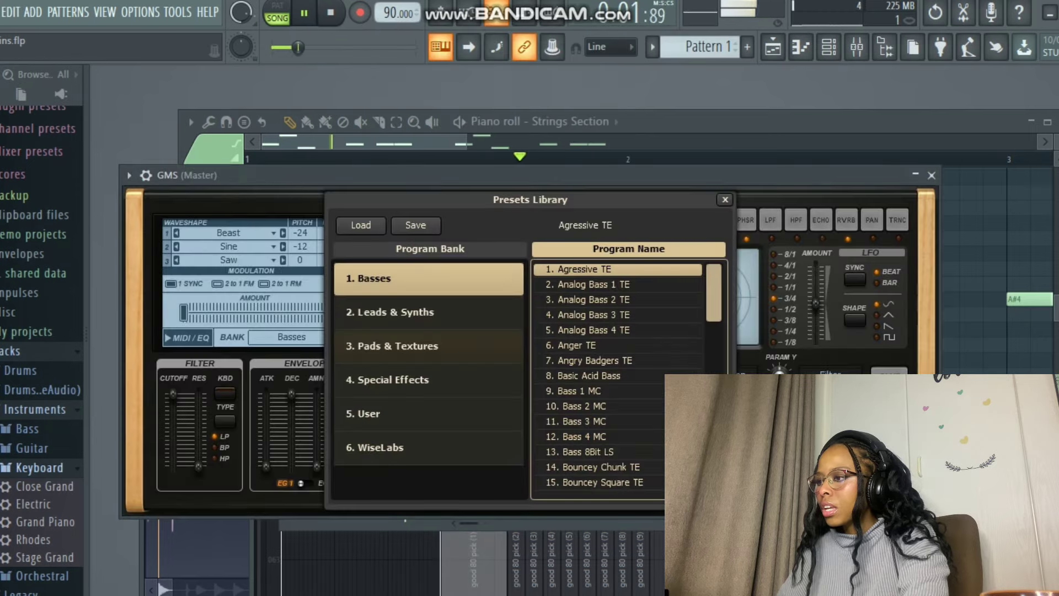
scroll(598, 406, down, 1)
click(397, 346)
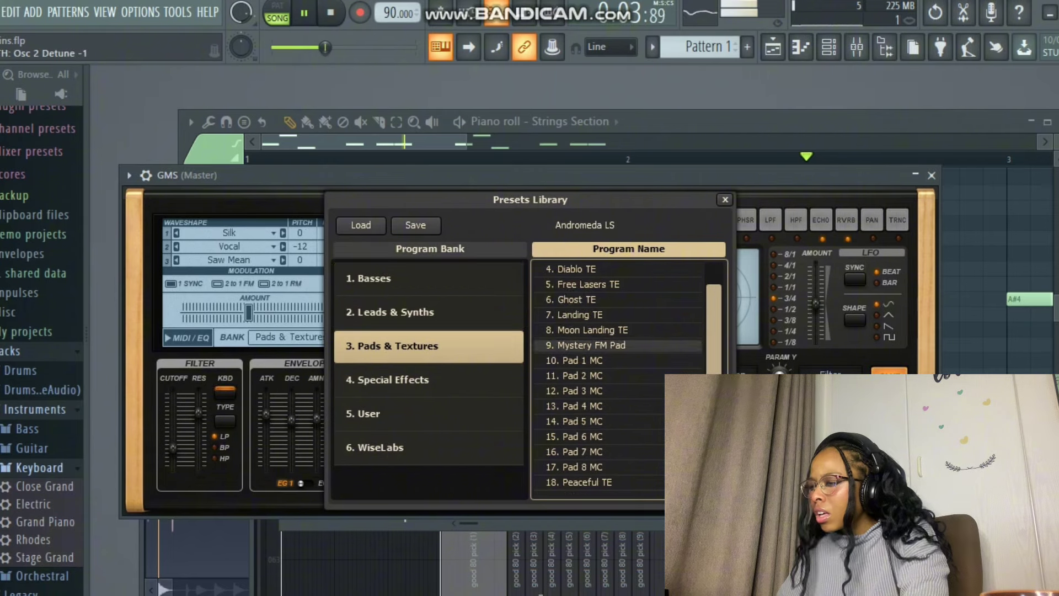
scroll(599, 375, down, 5)
click(599, 406)
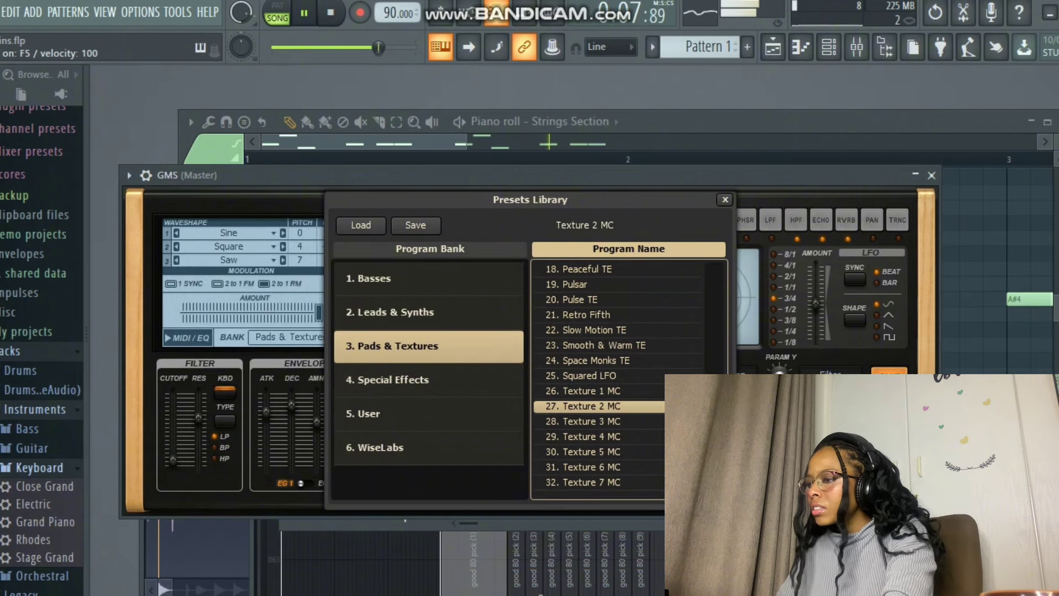
scroll(617, 336, up, 1)
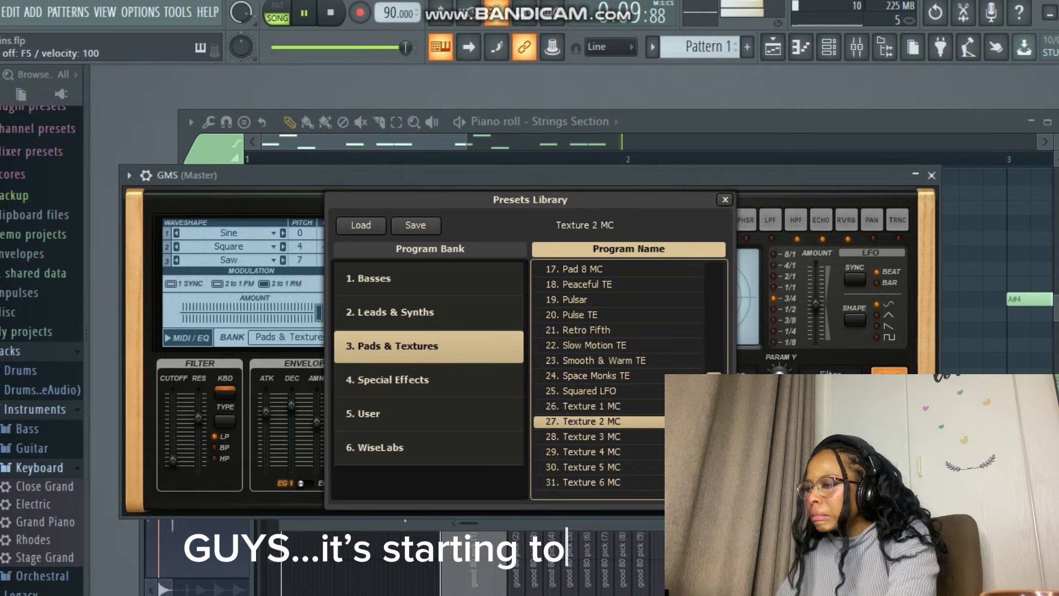
Step: Open the GMS piano roll and enter A#4, D#5 and G#4 notes over the ghost notes in bar 1
click(801, 47)
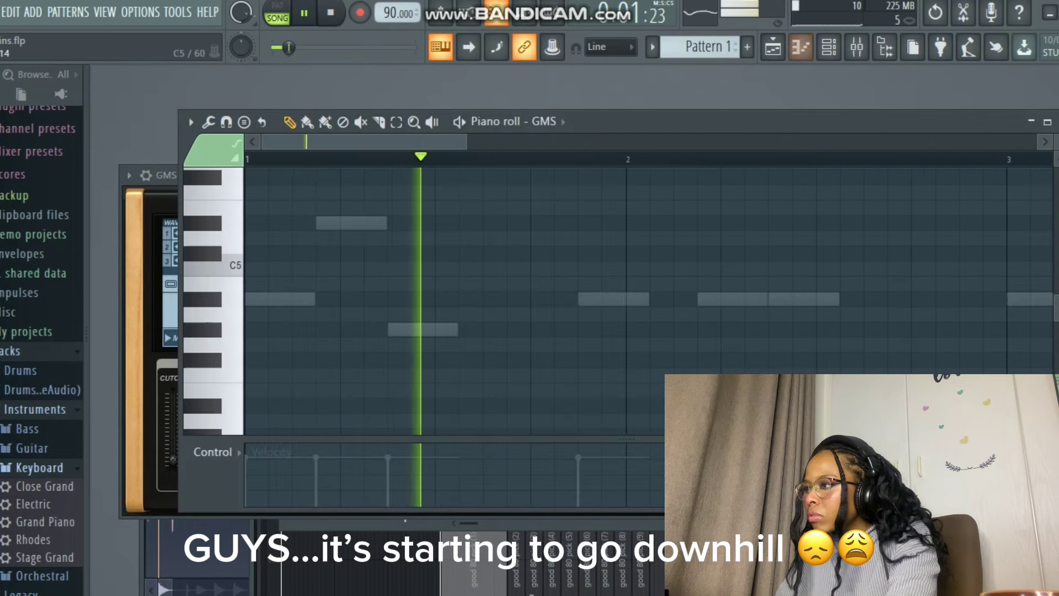
click(255, 299)
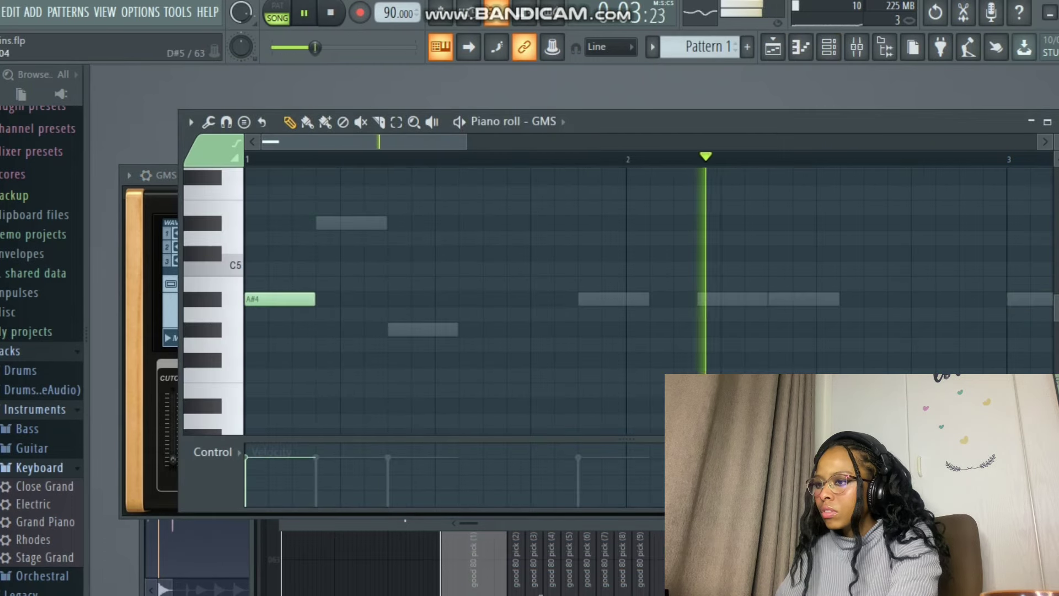
click(318, 223)
click(392, 329)
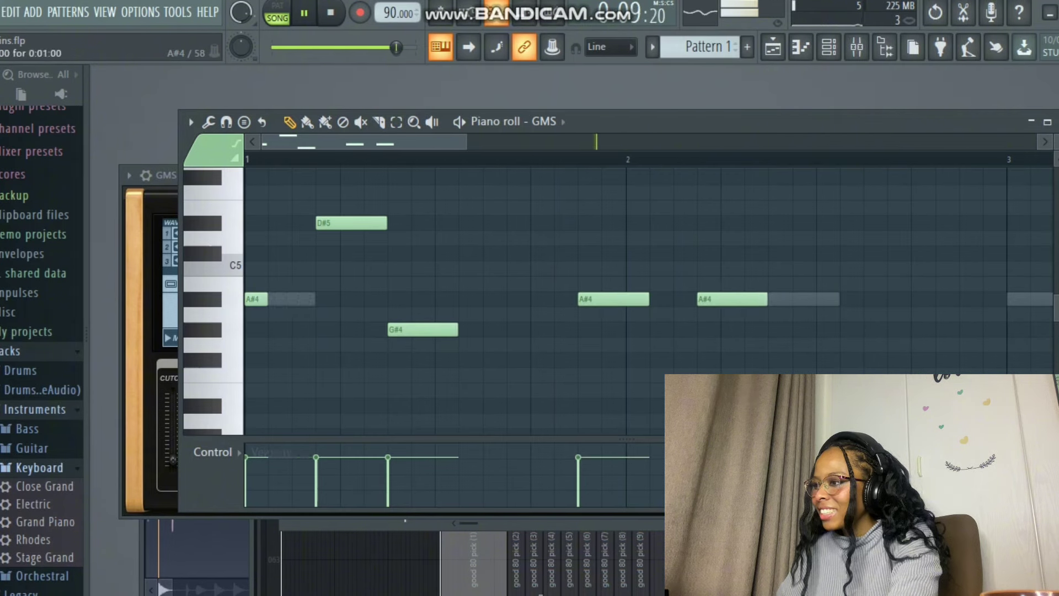
Step: Shorten the GMS notes to one step each and repeat the melody over the ghost notes in bars 3 and 4
drag(386, 223, 339, 223)
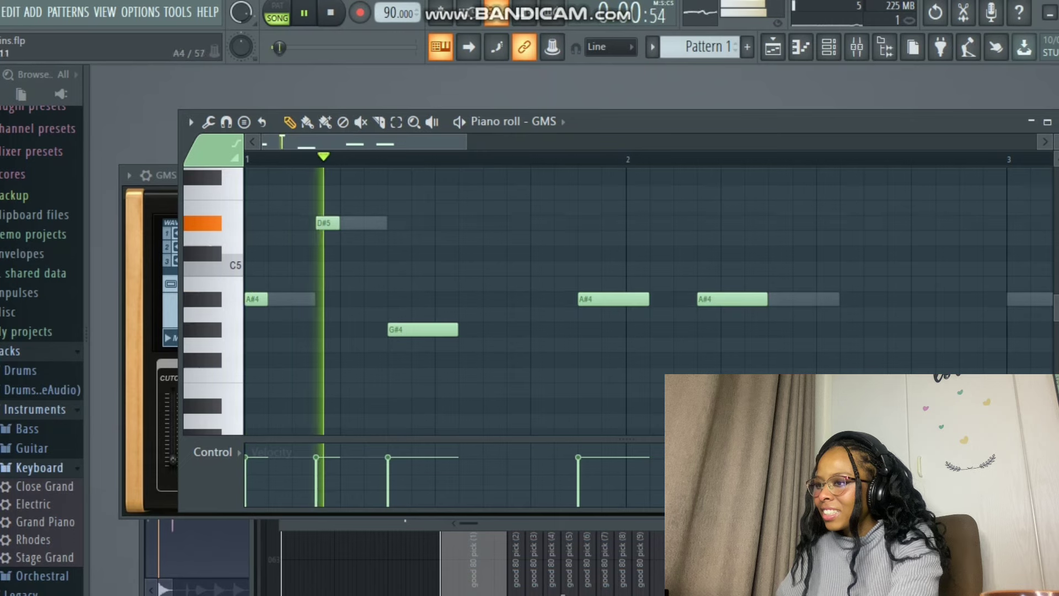
drag(457, 329, 410, 329)
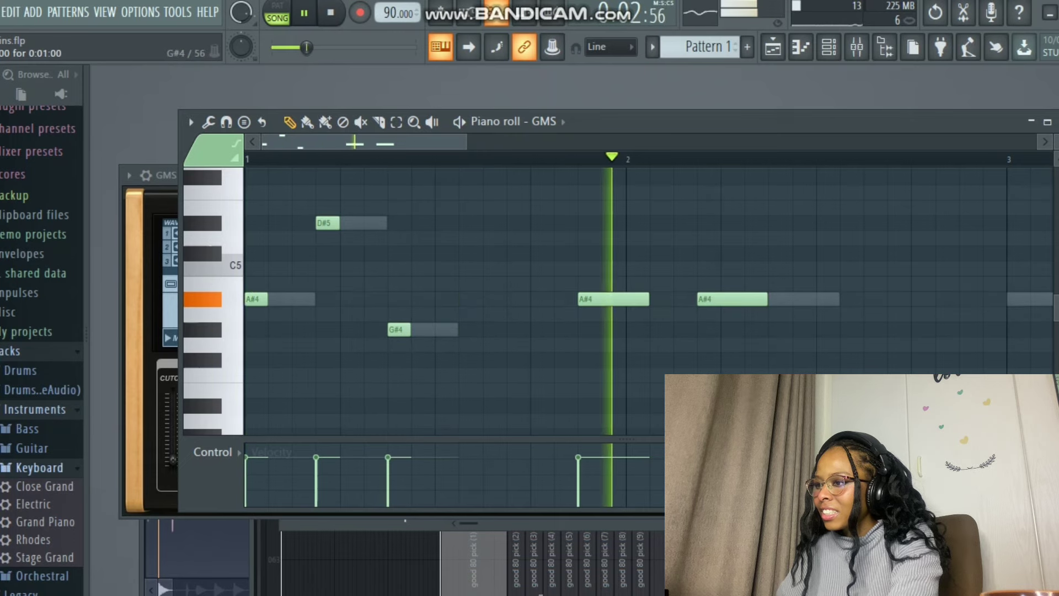
drag(647, 299, 600, 299)
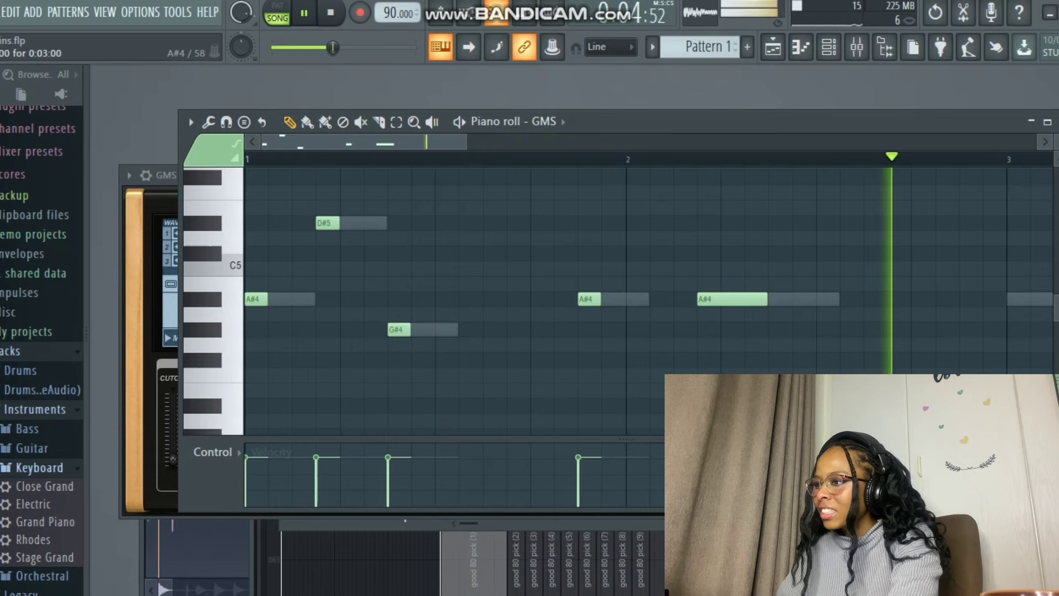
drag(766, 299, 720, 299)
click(353, 159)
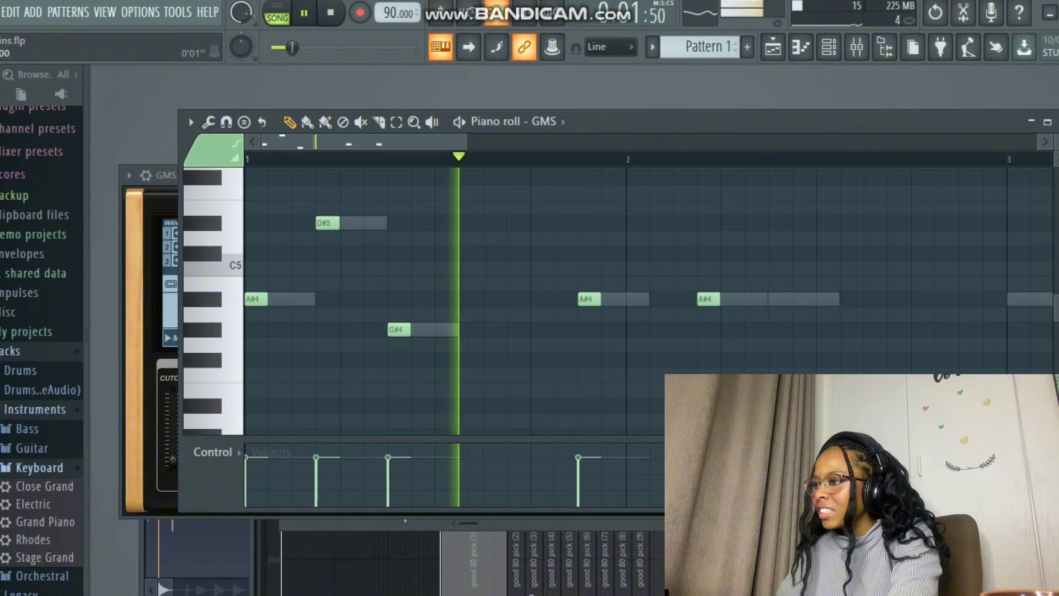
scroll(452, 177, right, 5)
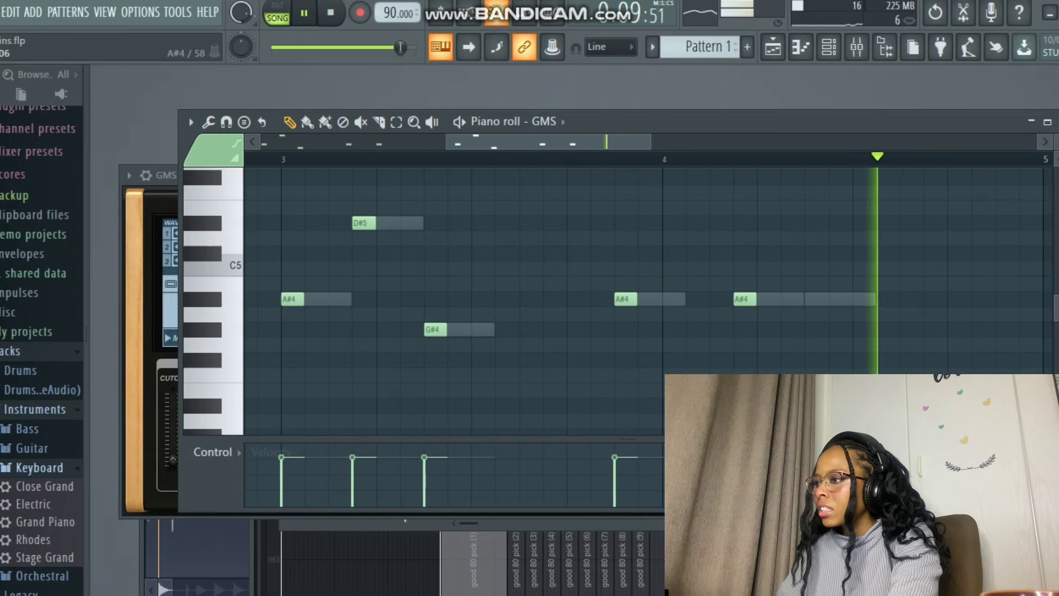
Step: Bring up the channel rack and look through the GMS channel's options
click(829, 47)
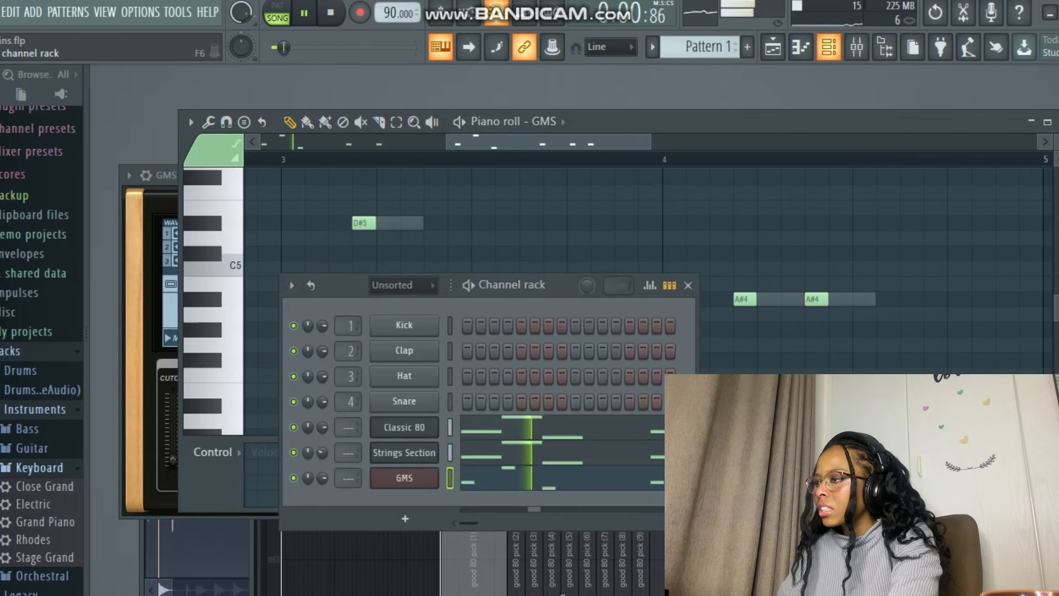
right_click(405, 478)
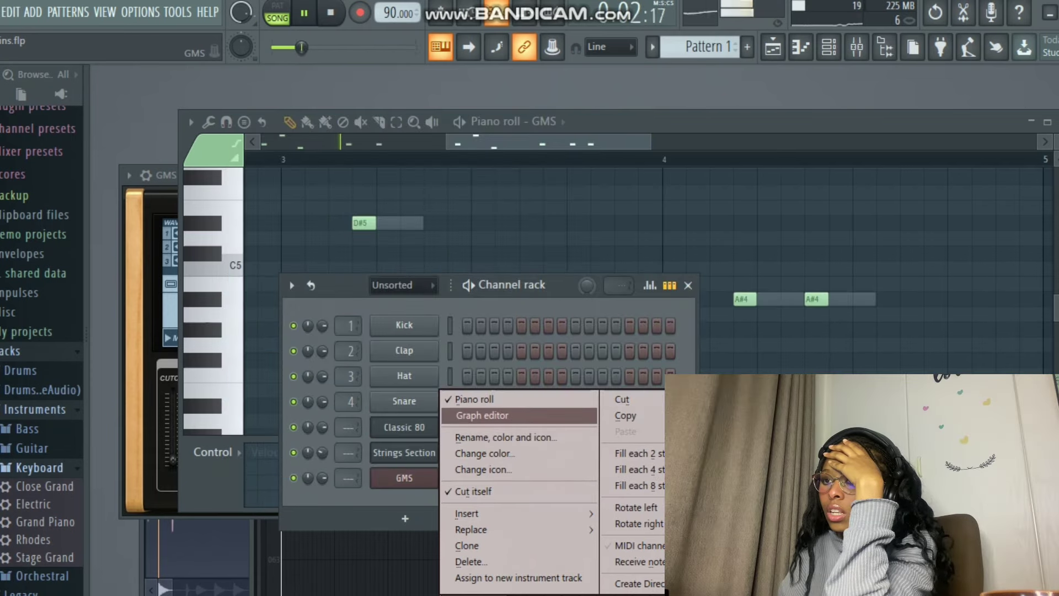
click(405, 478)
right_click(404, 478)
click(405, 478)
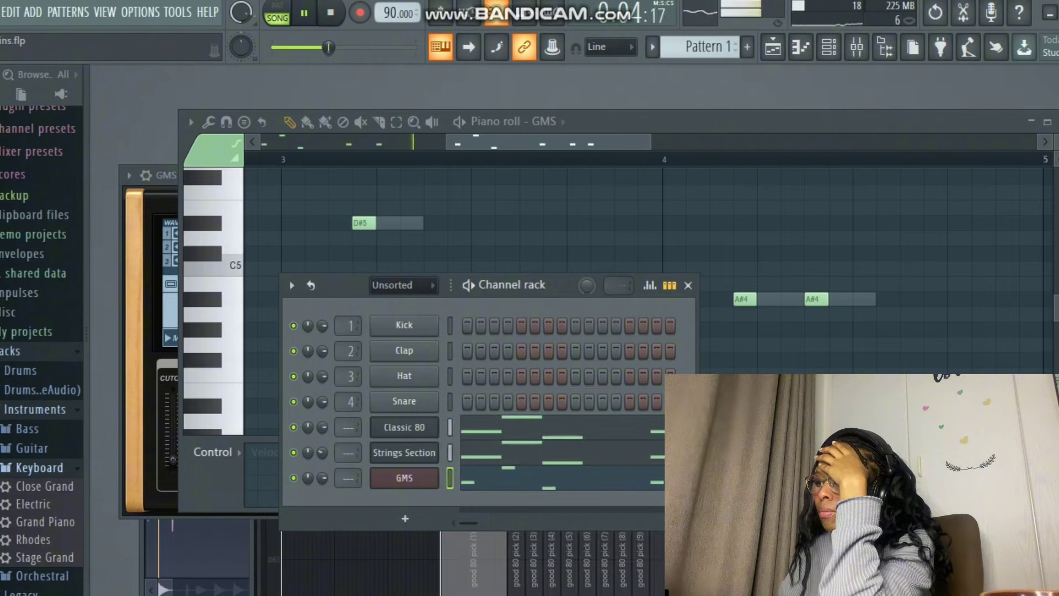
Step: Open the Kicks folder of the Drums (ModeAudio) pack and preview Attack Kick 09
scroll(41, 419, down, 4)
click(42, 177)
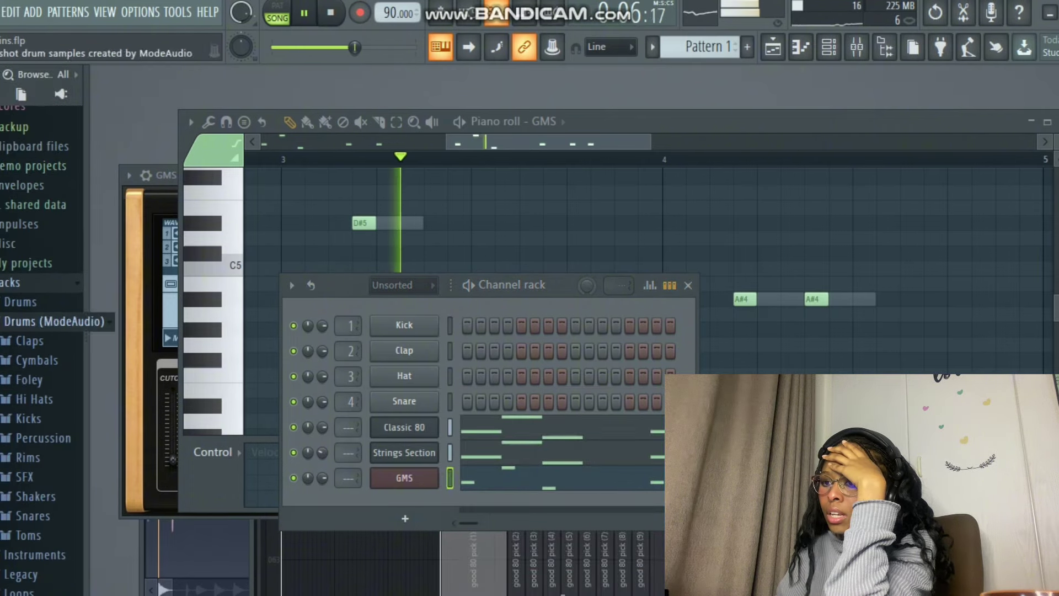
click(29, 418)
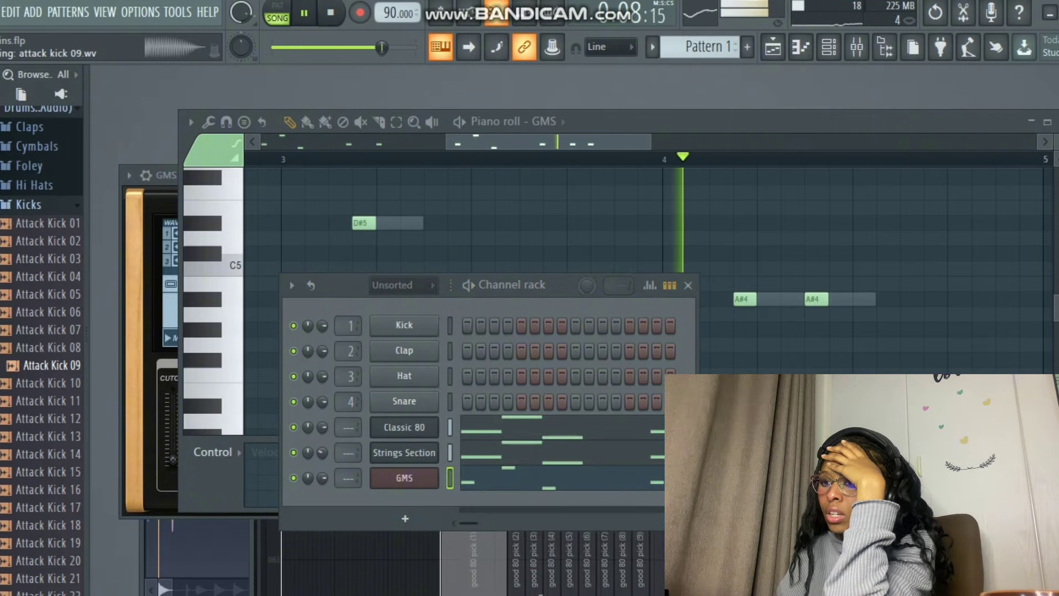
Step: Audition the Attack Kick samples from Attack Kick 05 through Attack Kick 41 over the playing beat
click(48, 294)
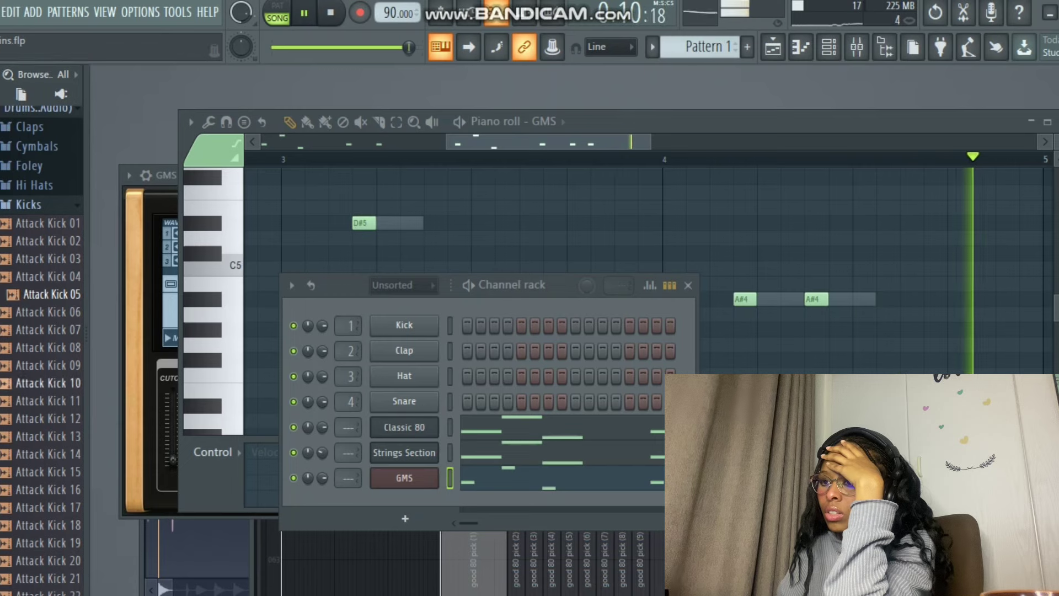
click(49, 383)
key(Down)
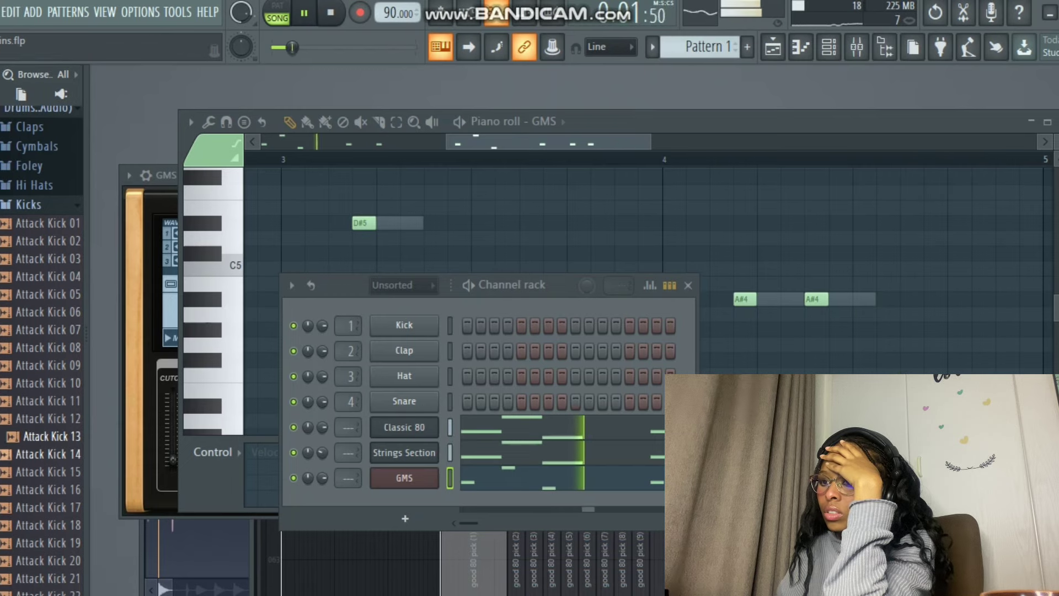
key(Down)
key(Down)
key(Down)
key(Down)
key(Down)
key(Down)
key(Down)
key(Down)
key(Down)
key(Down)
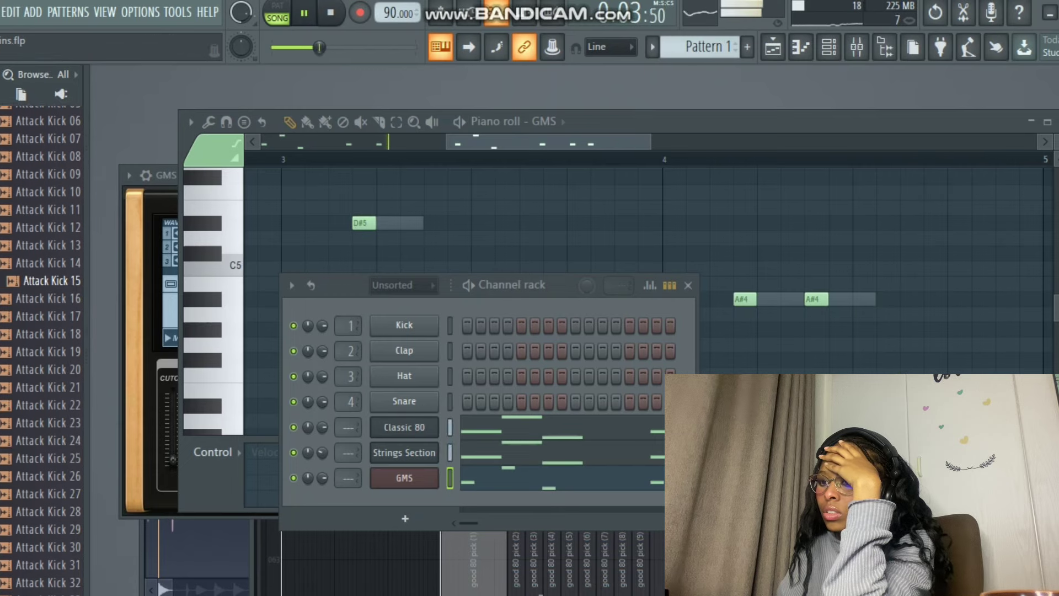
click(50, 312)
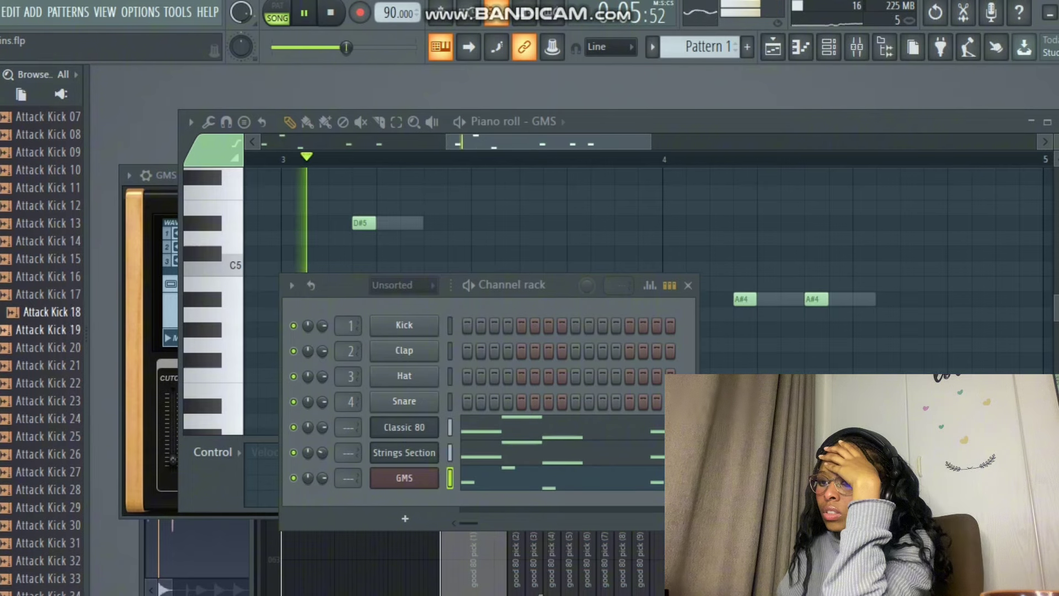
key(Down)
key(Down)
key(Down)
key(Down)
key(Down)
key(Down)
key(Down)
key(Down)
key(Down)
key(Down)
key(Down)
key(Down)
key(Down)
key(Down)
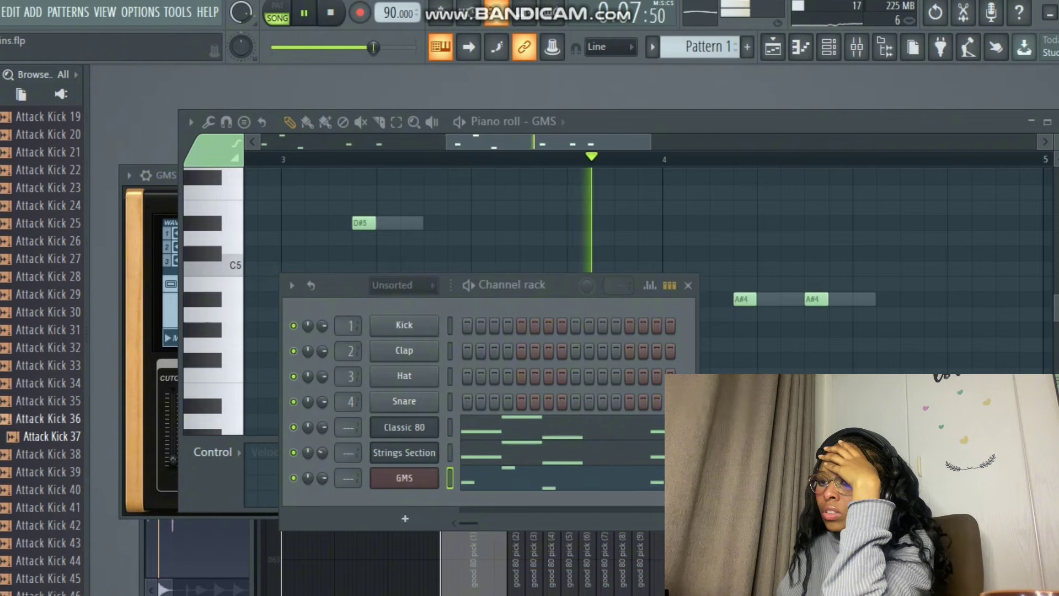
key(Down)
key(Down)
key(Down)
key(Down)
key(Down)
key(Down)
key(Down)
key(Down)
key(Down)
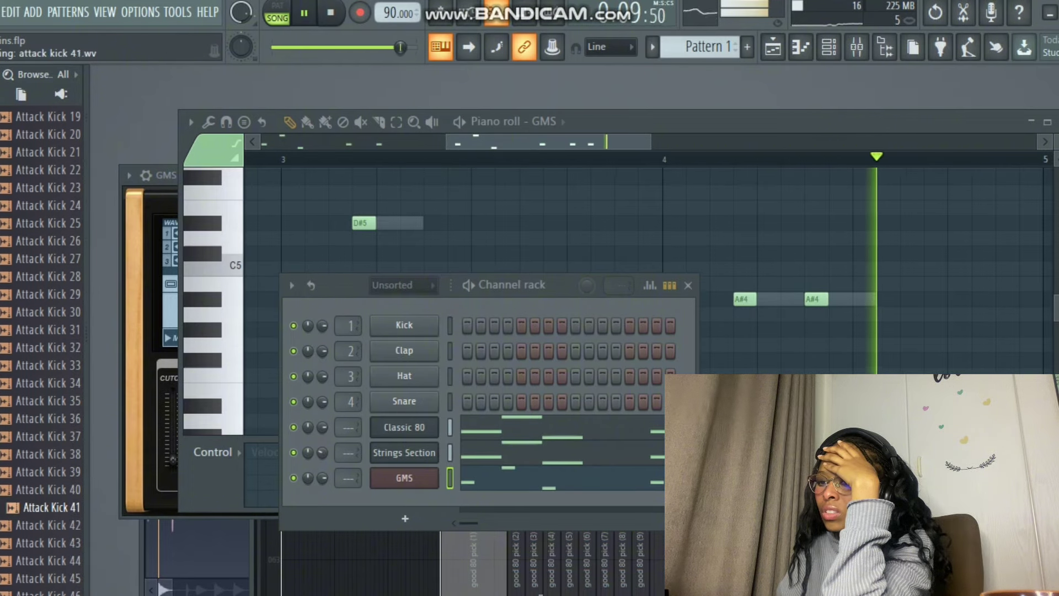
Step: Switch to the Kicks folder of the standard Drums pack and audition samples such as Ekit Kick and Chromo Kick
scroll(49, 499, up, 11)
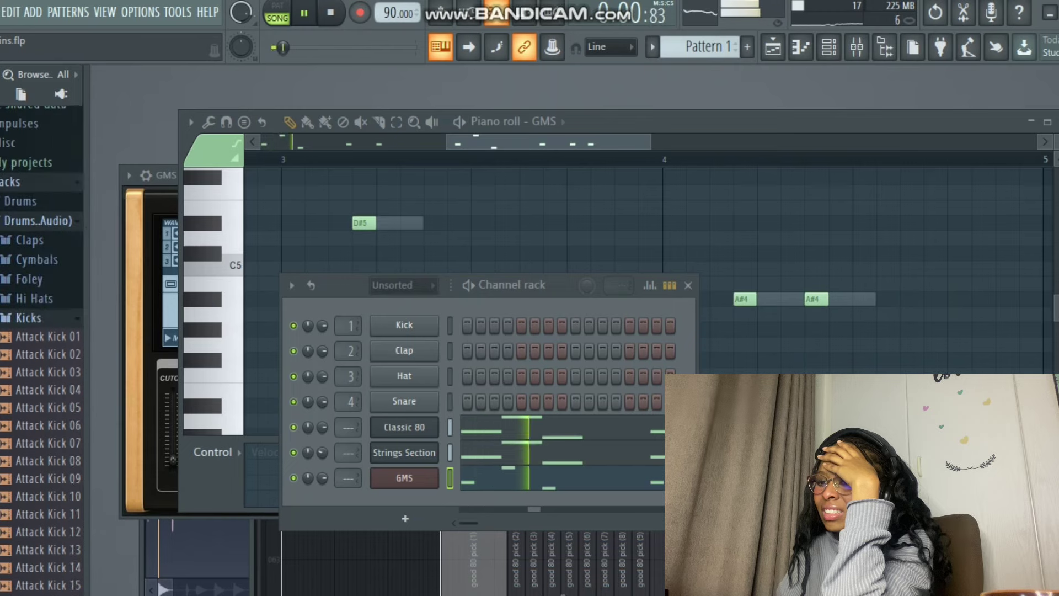
click(29, 417)
click(21, 301)
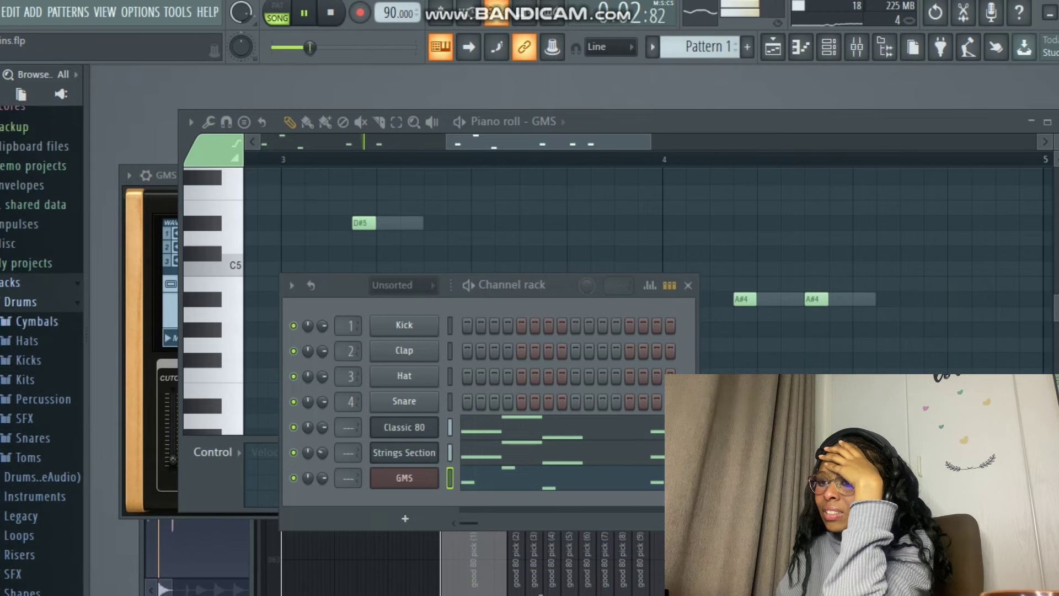
click(29, 358)
click(32, 349)
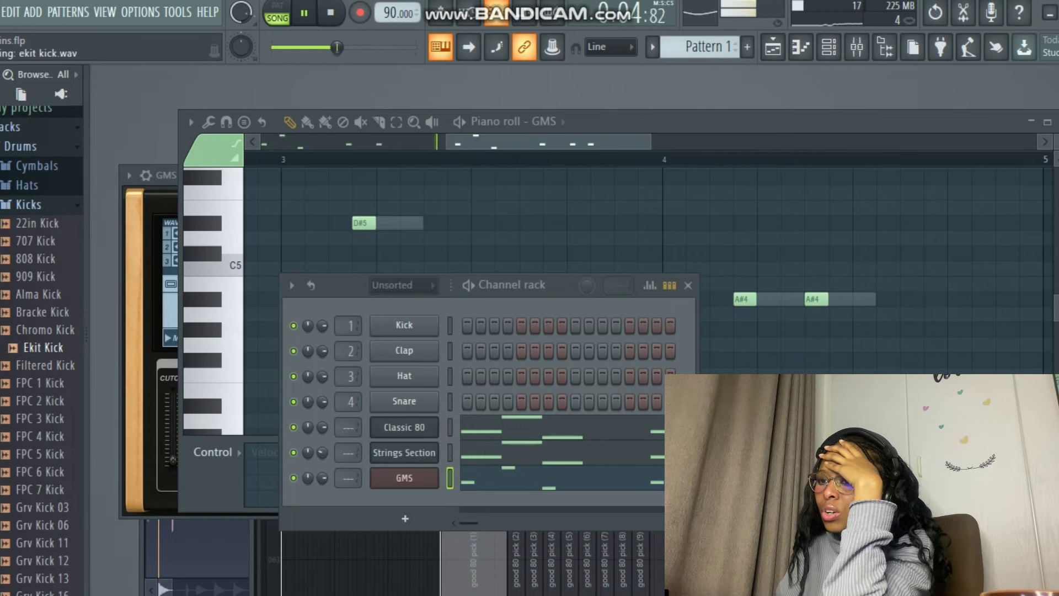
key(Up)
key(Up)
key(Down)
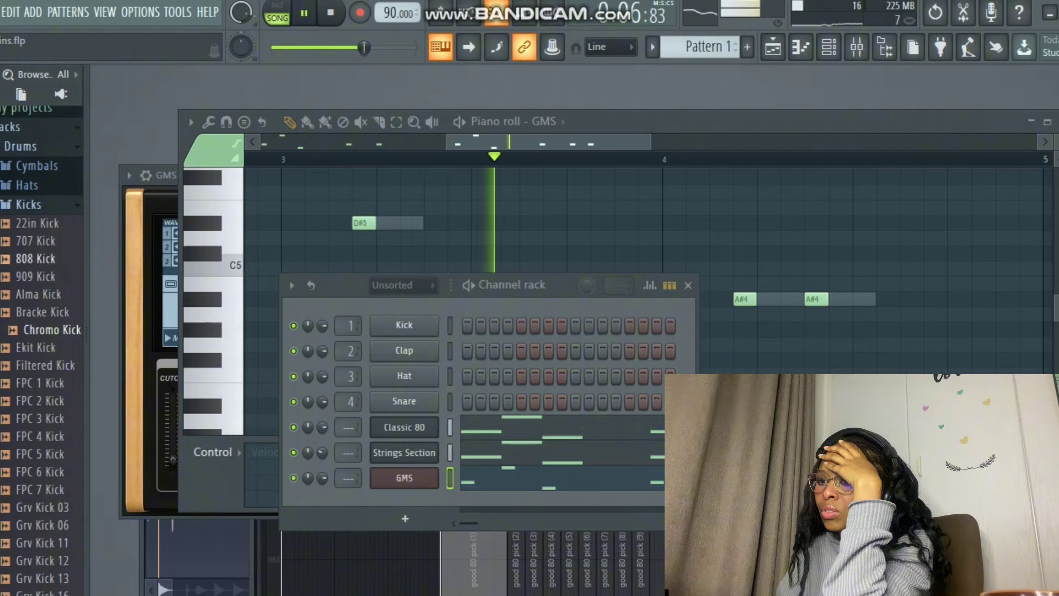
Step: Replace the GMS channel's instrument with the 808 Kick sample and check its notes in the piano roll during playback
click(43, 258)
drag(43, 259, 399, 480)
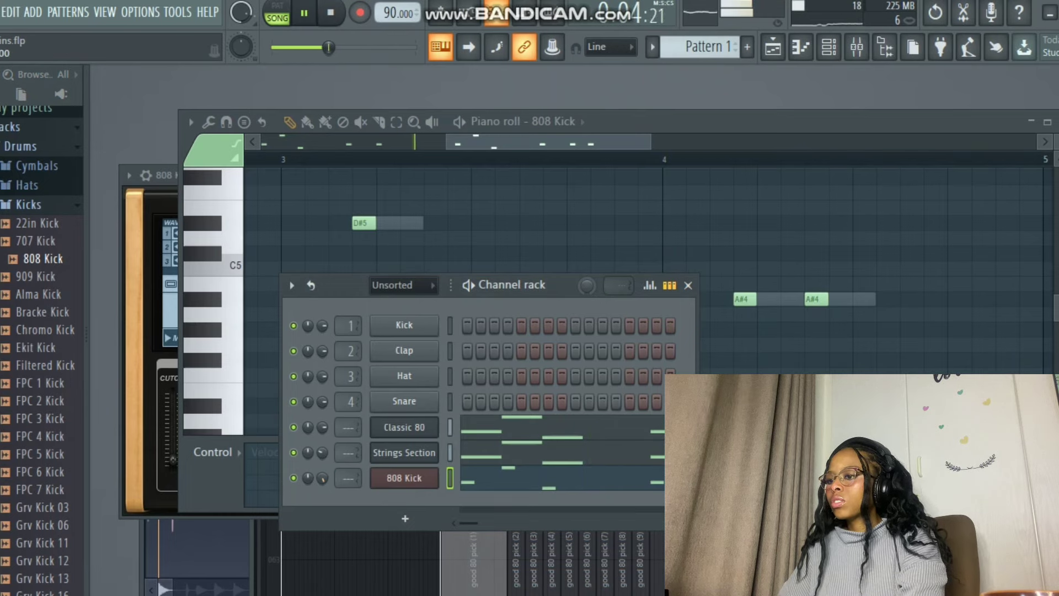
click(688, 285)
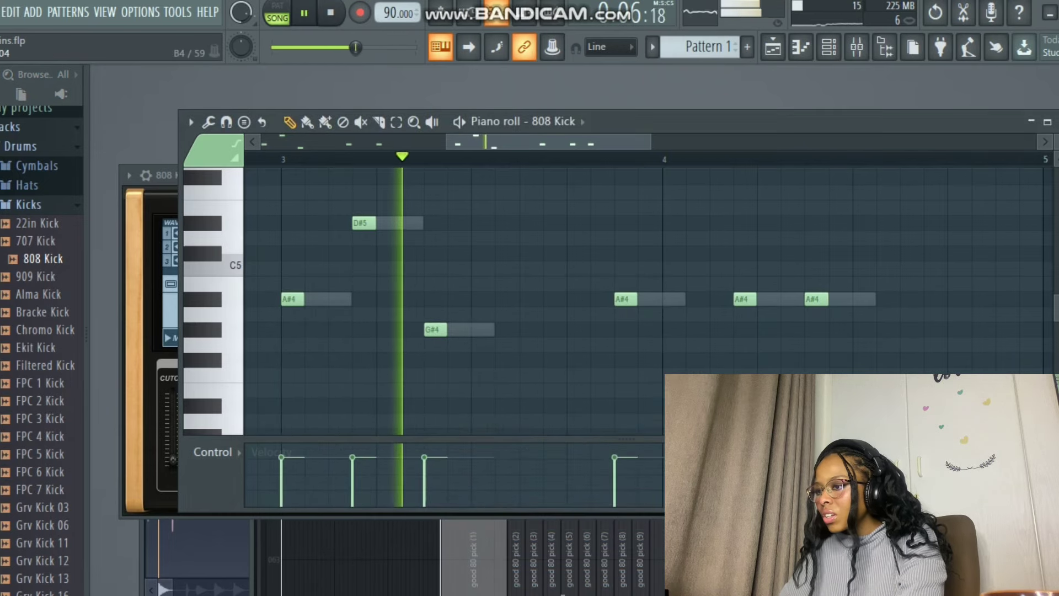
key(space)
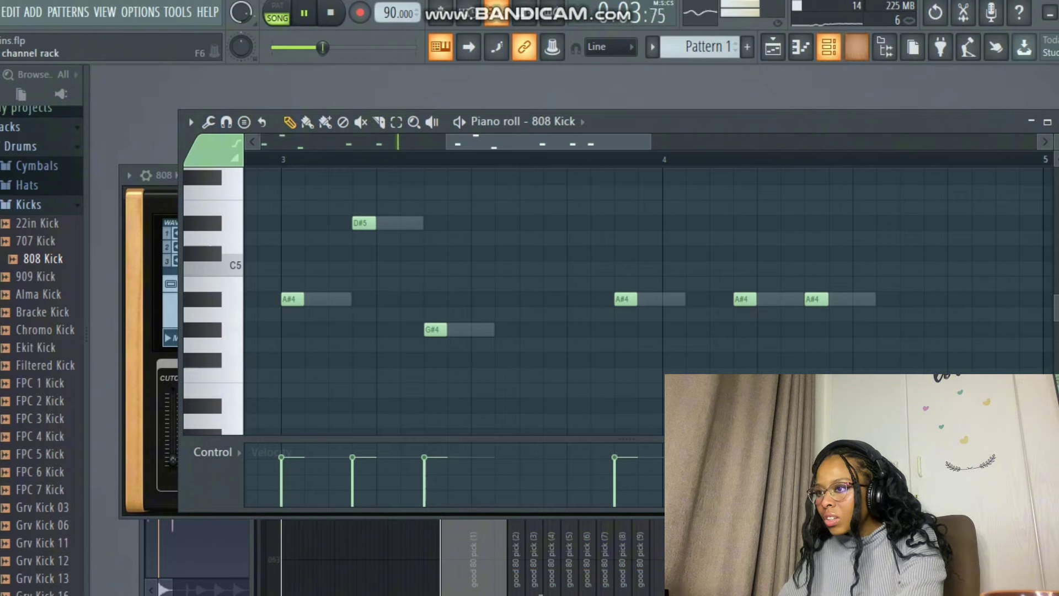
click(857, 47)
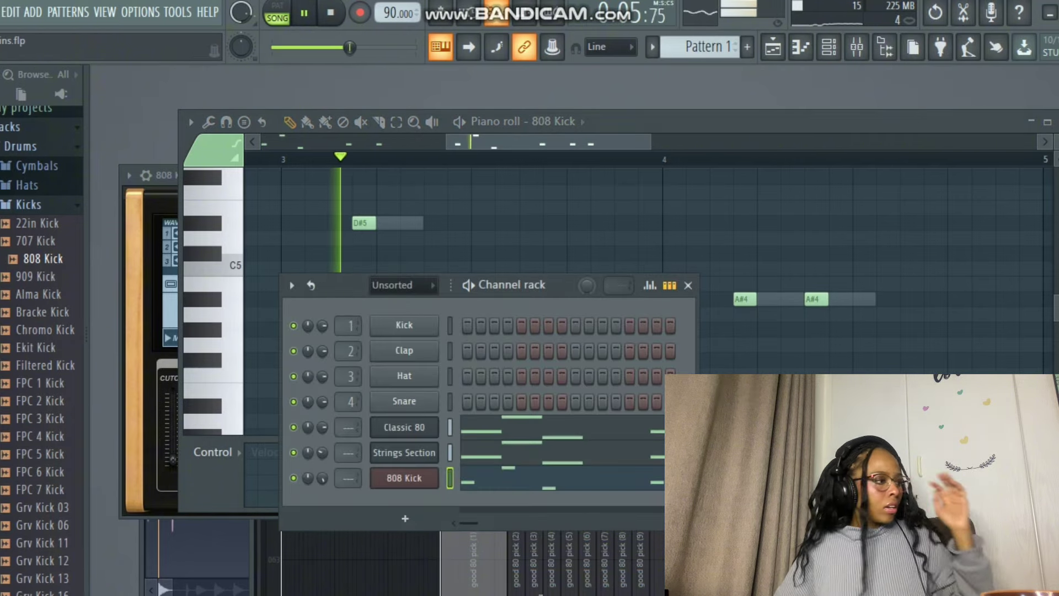